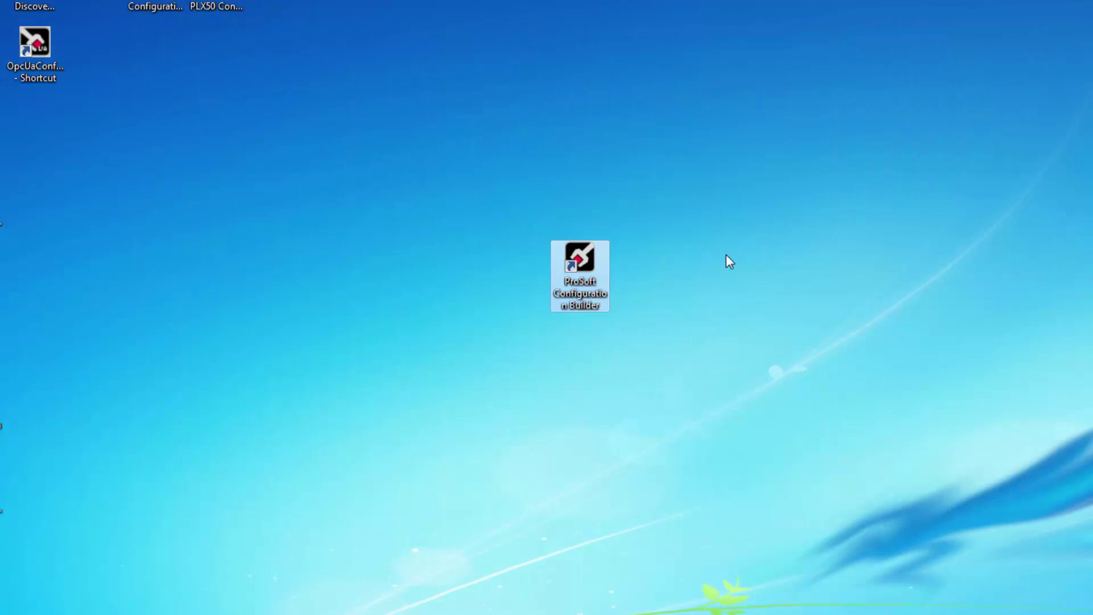
Launch ProSoft Configuration Builder from its desktop shortcut.
double_click(578, 268)
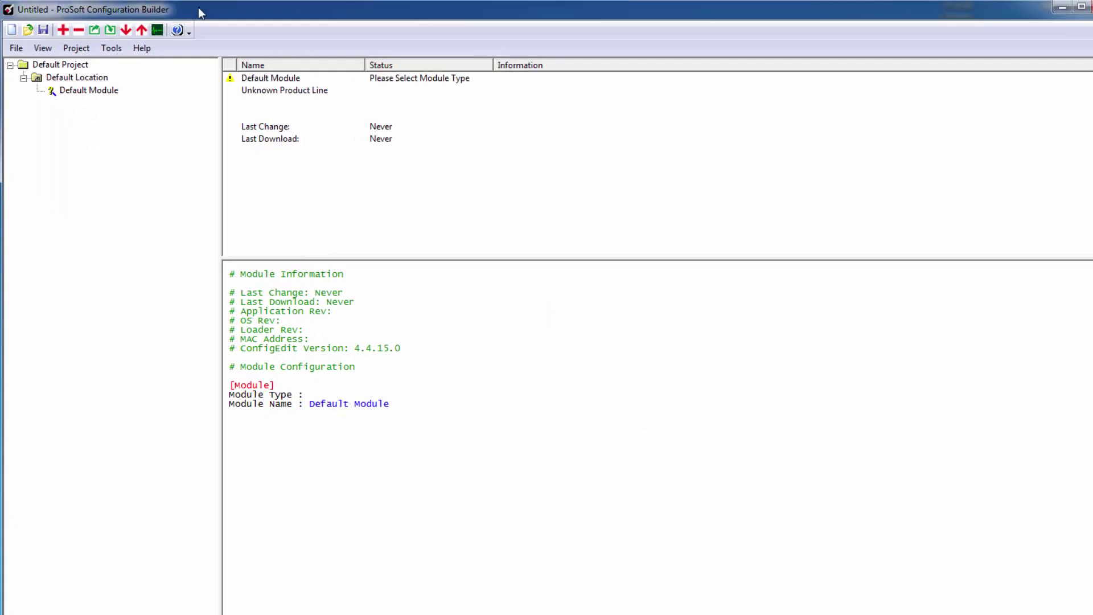
Set the Default Module's type to PLX32-EIP-MBTCP-UA from the PLX30 product line.
double_click(80, 91)
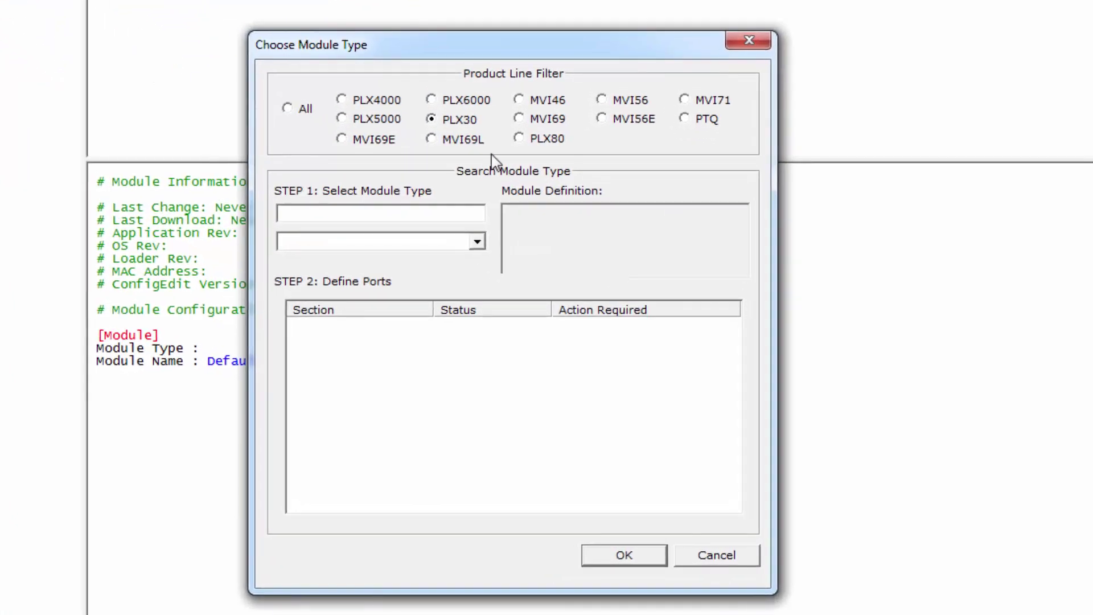
click(431, 118)
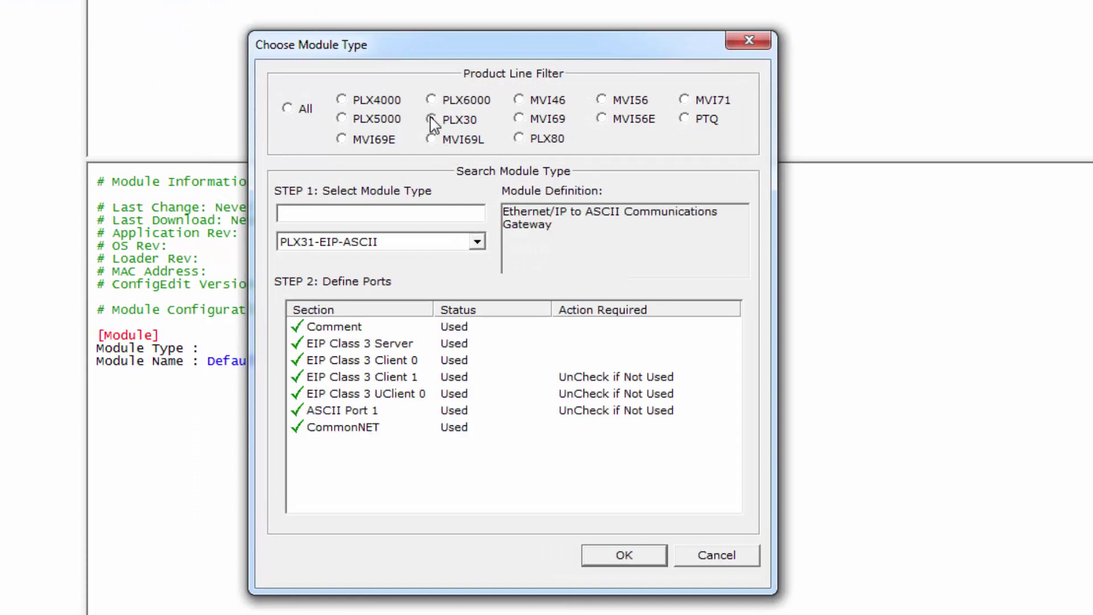
click(478, 242)
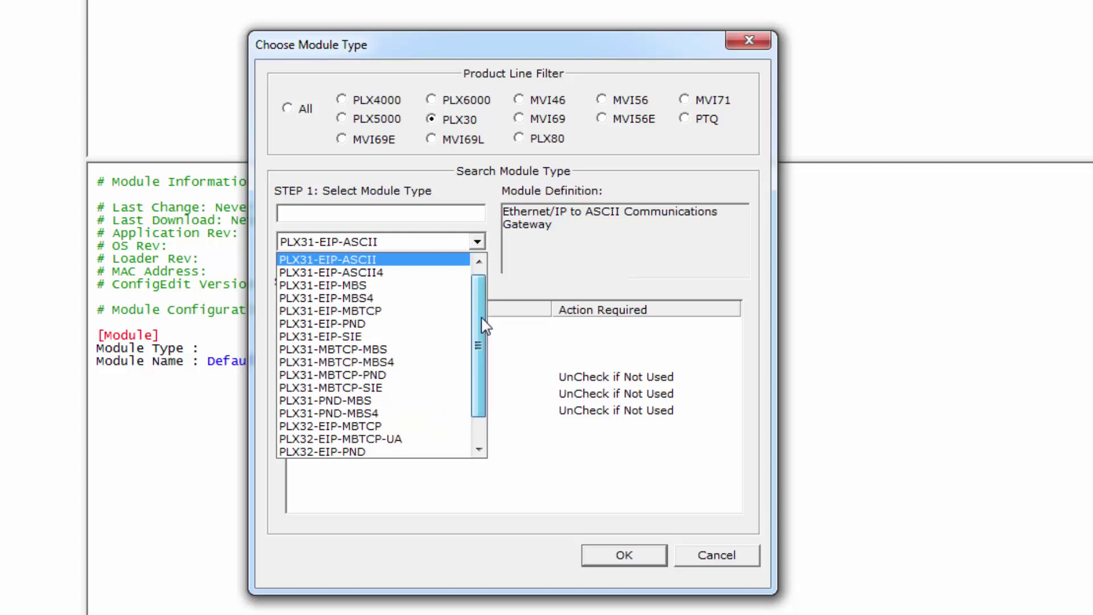
scroll(478, 316, down, 1)
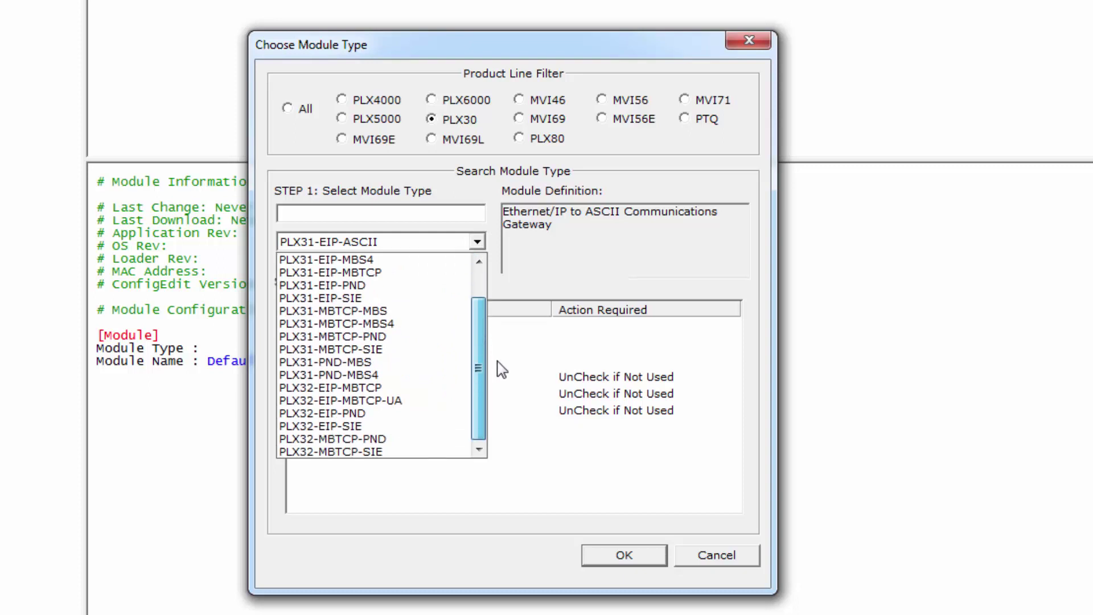
click(434, 405)
click(623, 553)
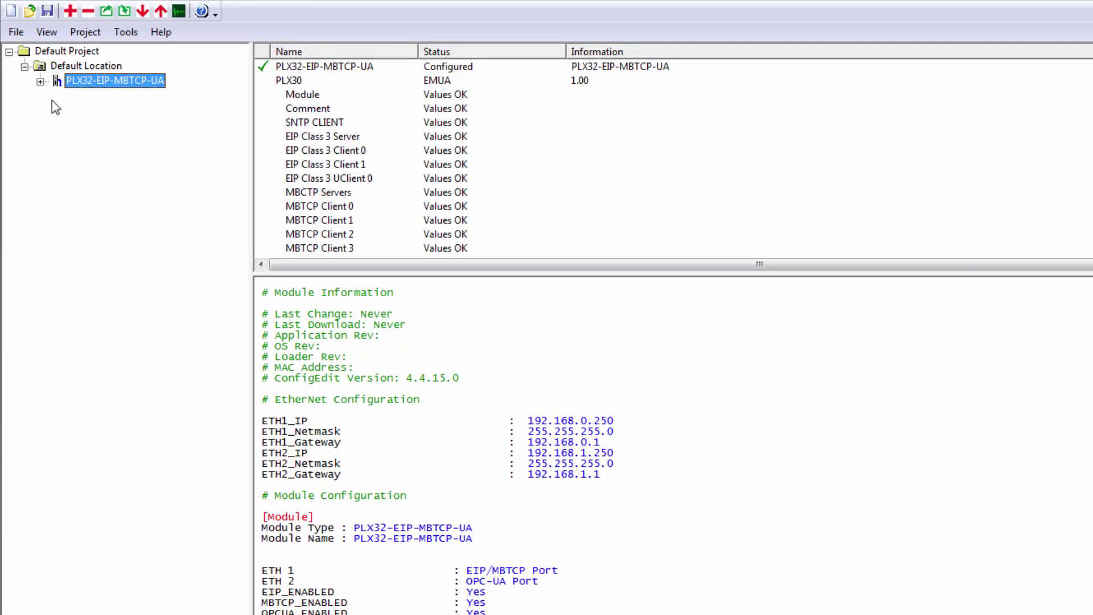
Expand the PLX32-EIP-MBTCP-UA module and open its Ethernet Configuration (WATTCP) settings.
click(40, 82)
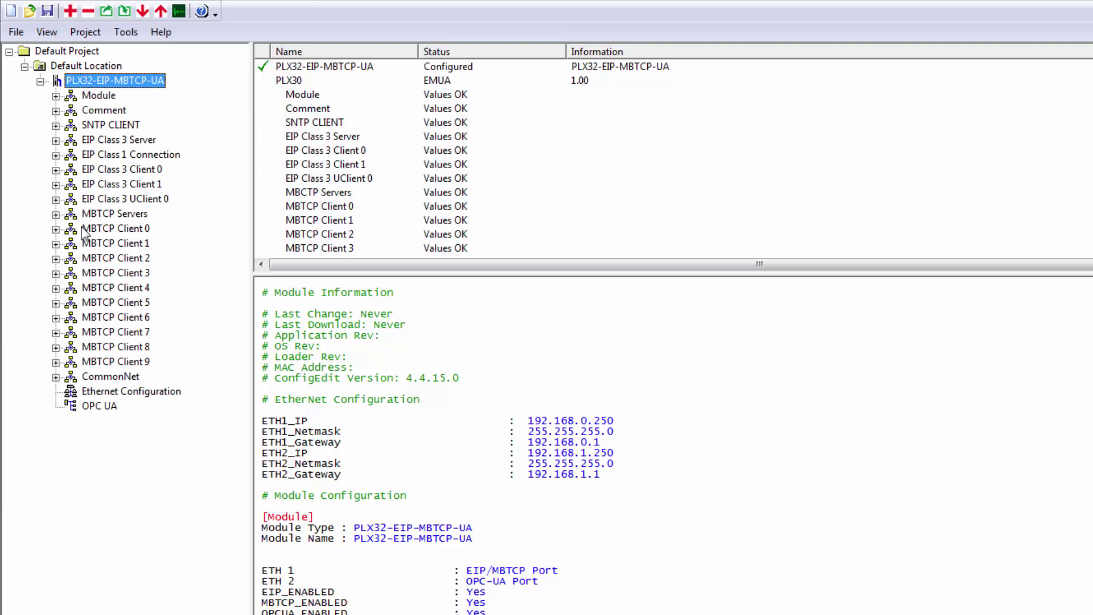
right_click(129, 393)
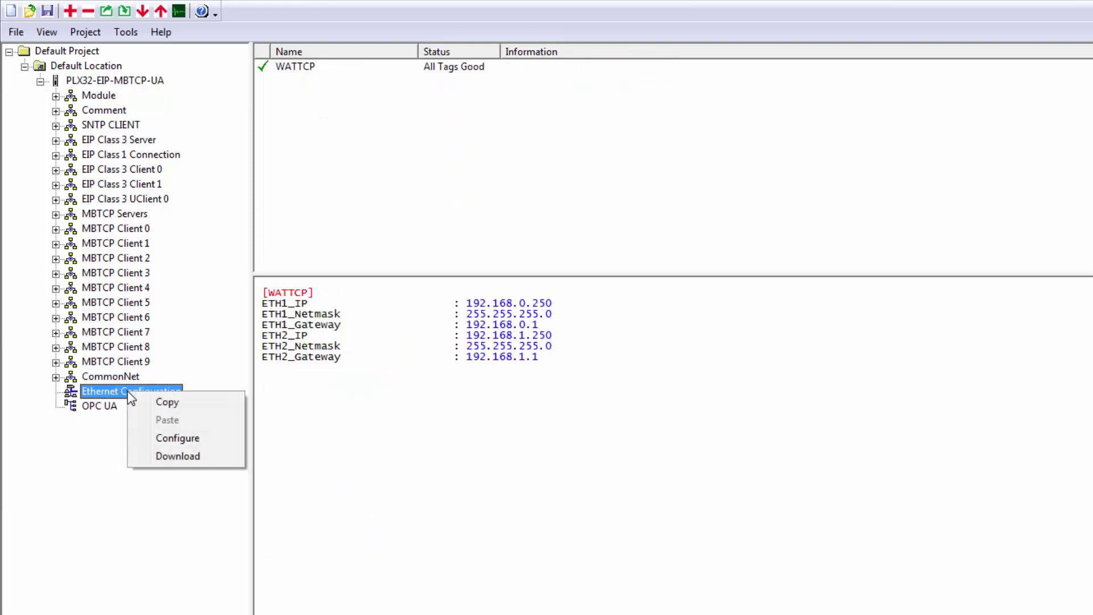
click(188, 438)
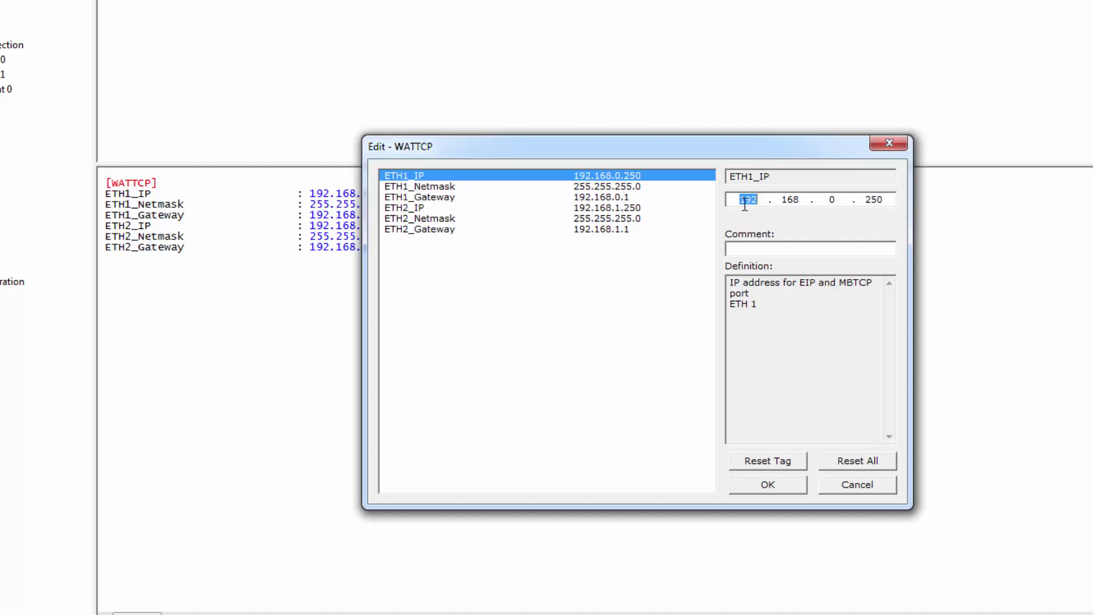
Set ETH1_IP to 10.12.1.242 and ETH2_IP to 10.10.1.58.
text(10.12.1.242)
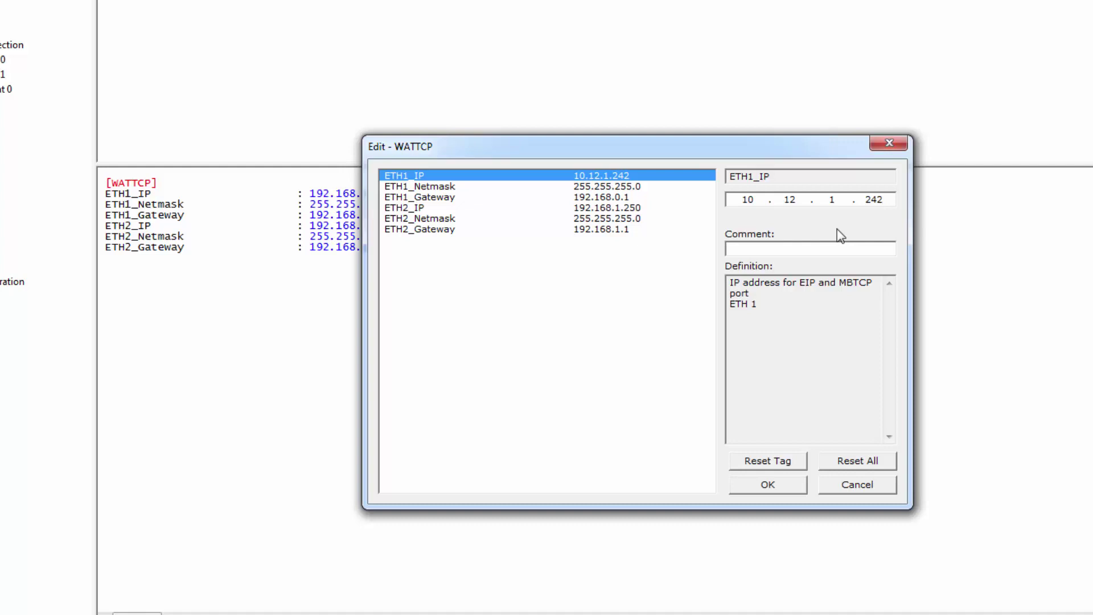
click(426, 207)
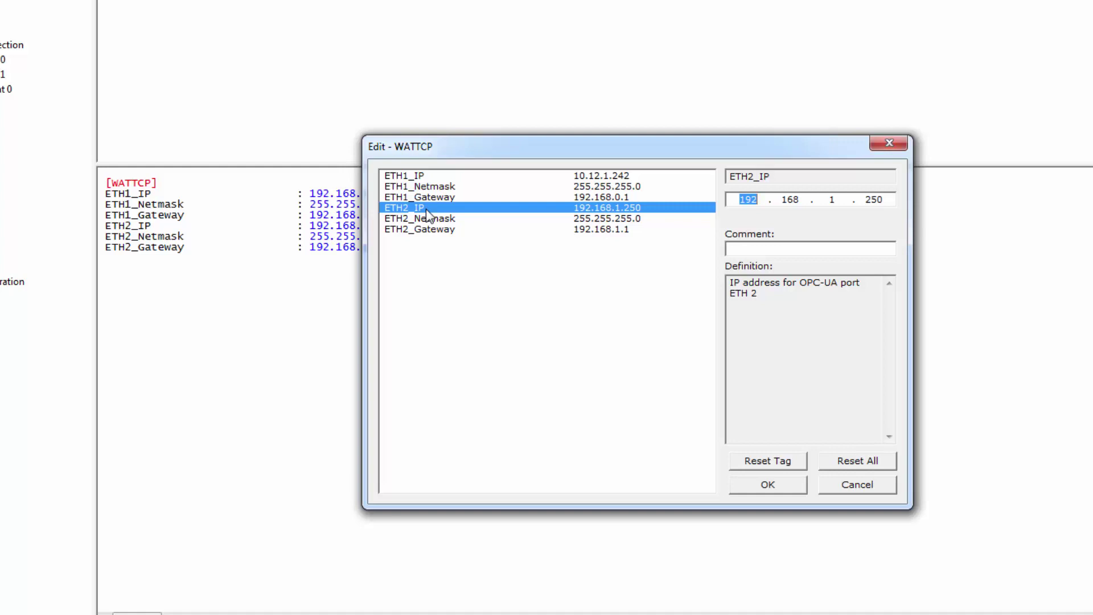
text(10)
key(period)
text(10)
key(period)
key(period)
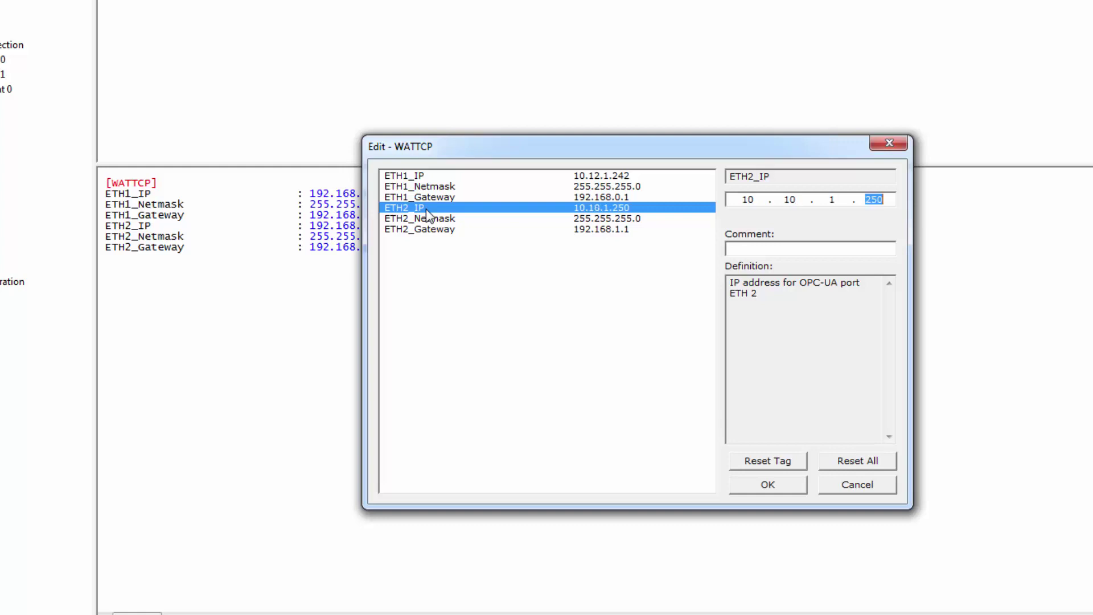
text(58)
Set ETH1_Gateway to 10.12.1.1 and ETH2_Gateway to 10.10.1.1, and apply the settings.
click(596, 197)
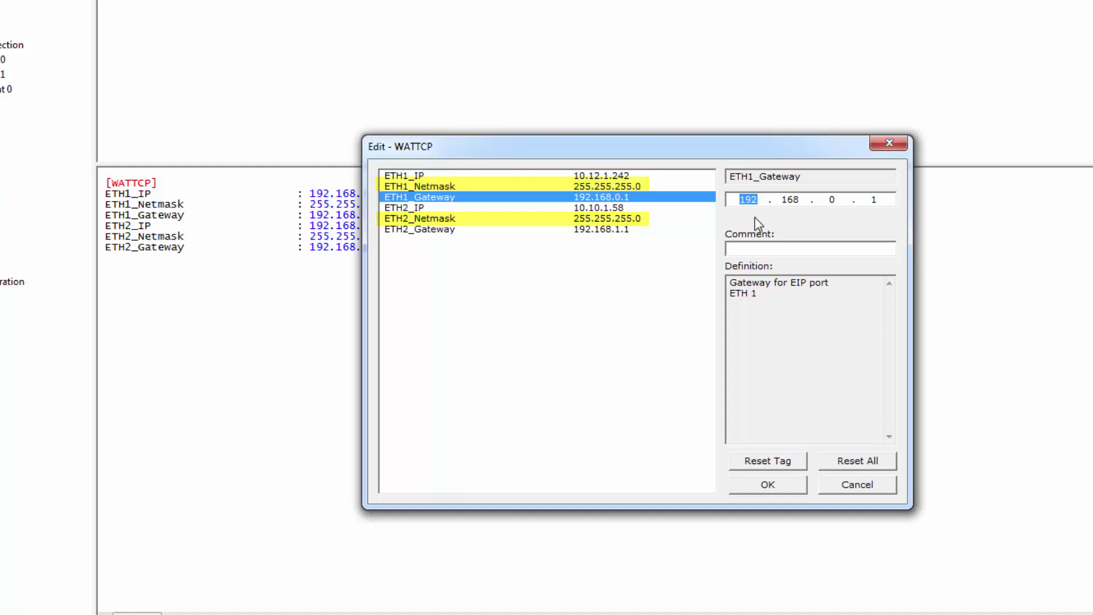
text(10.12)
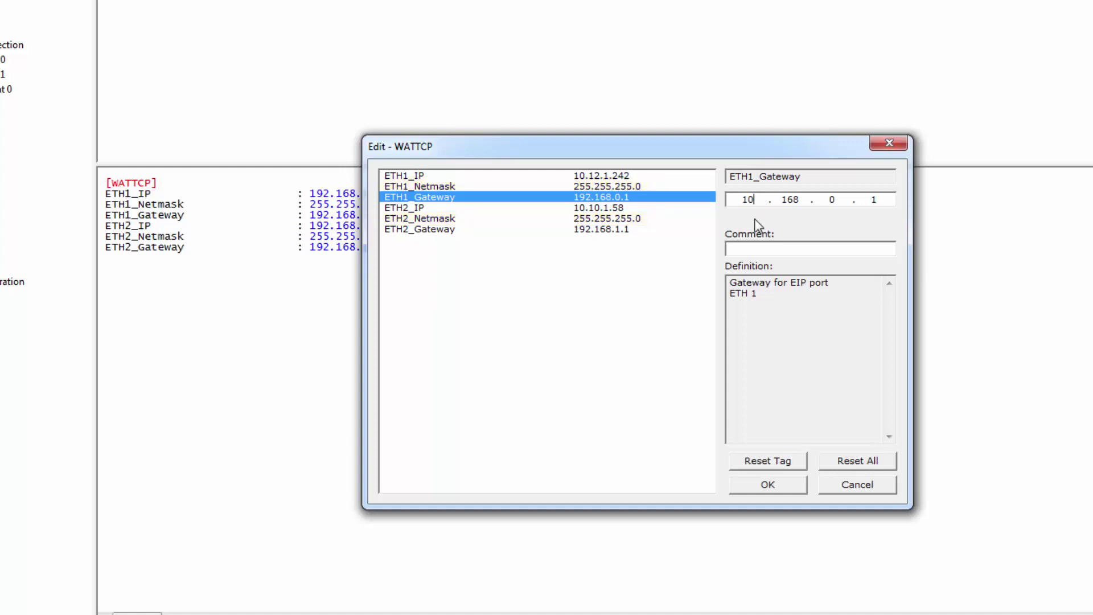
text(.1.)
click(599, 230)
text(10 . 10 . 1 . 1)
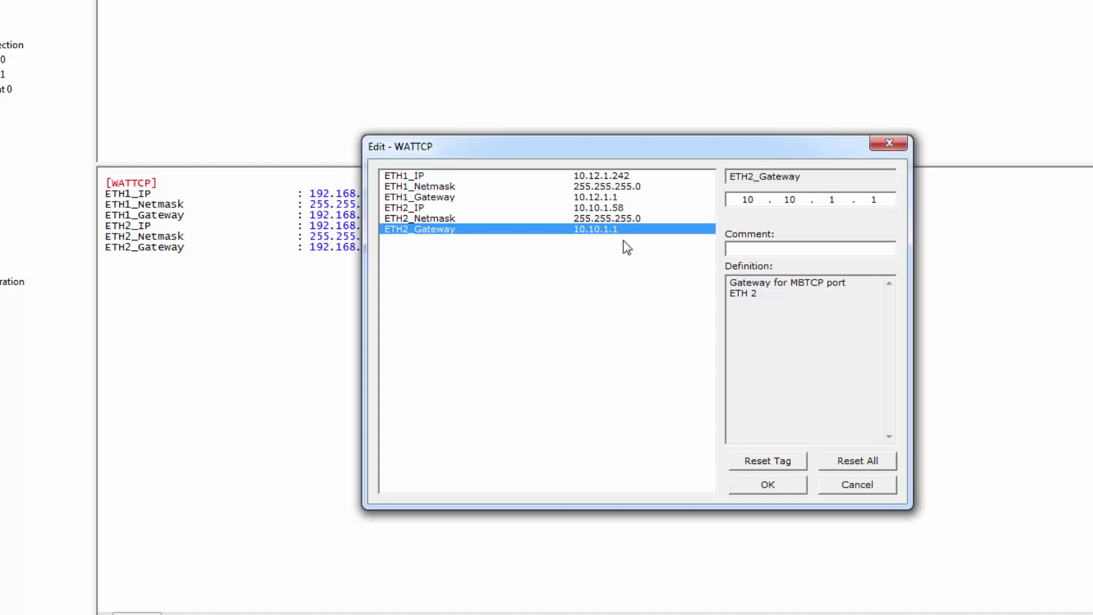
click(783, 487)
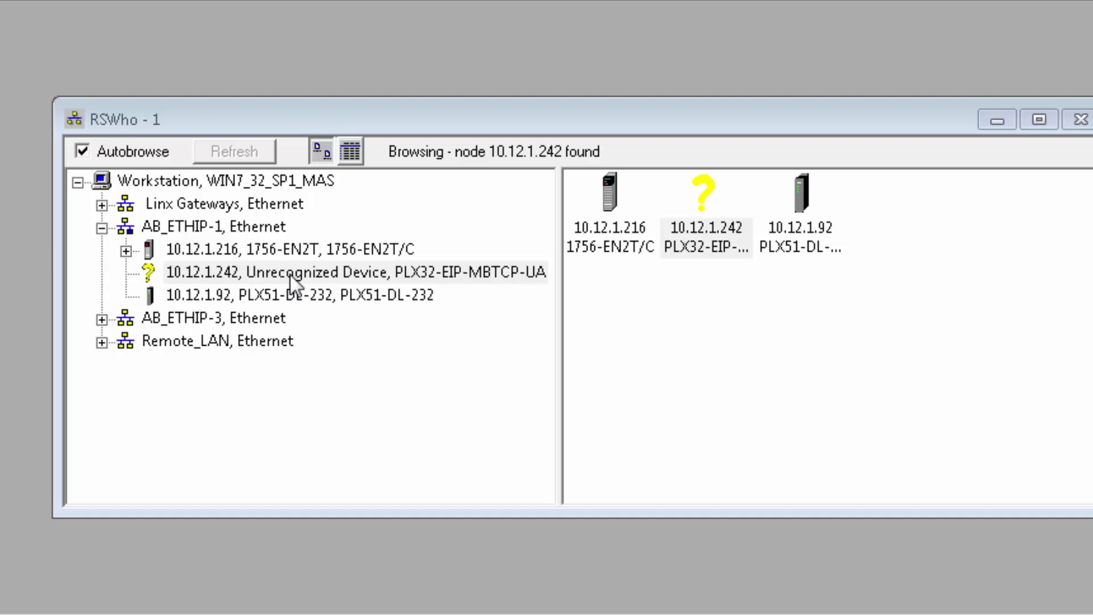
Upload and install the EDS file from the 10.12.1.242 gateway in RSWho.
click(289, 274)
right_click(291, 275)
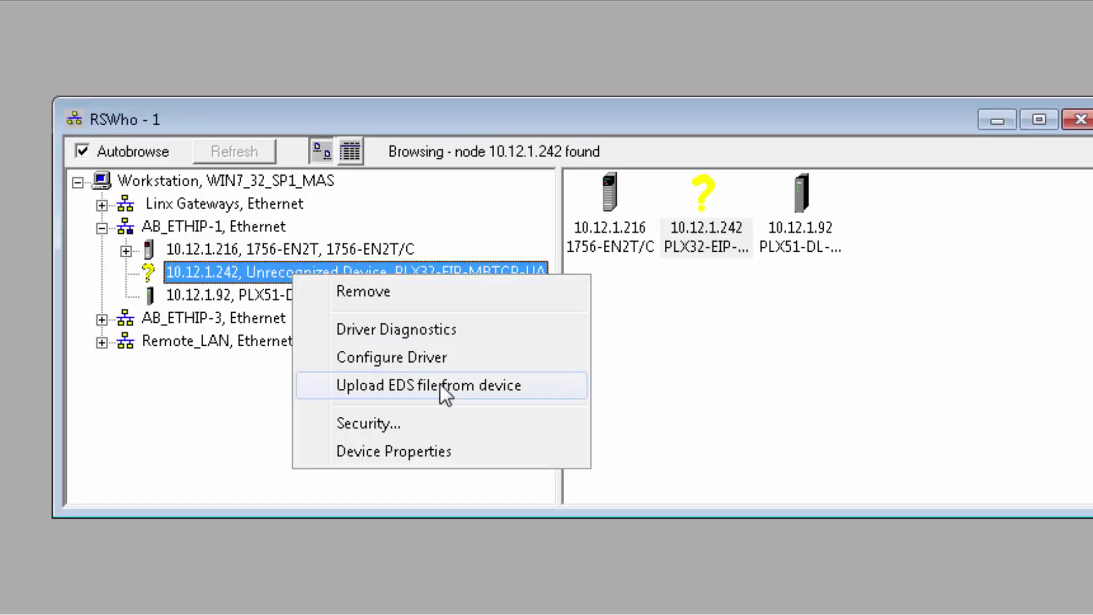
click(536, 386)
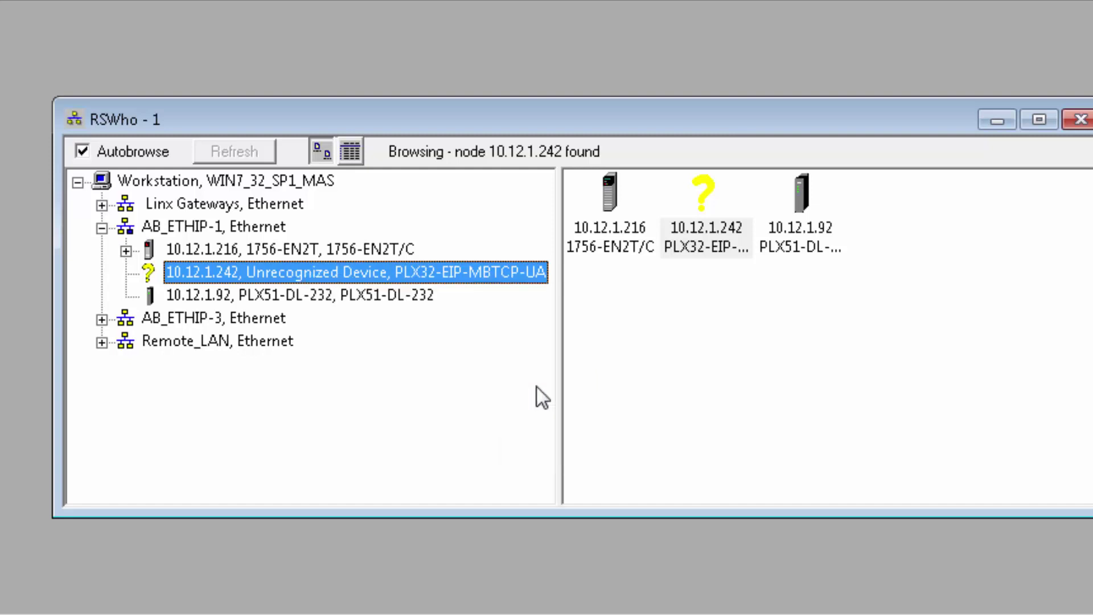
click(734, 491)
click(750, 487)
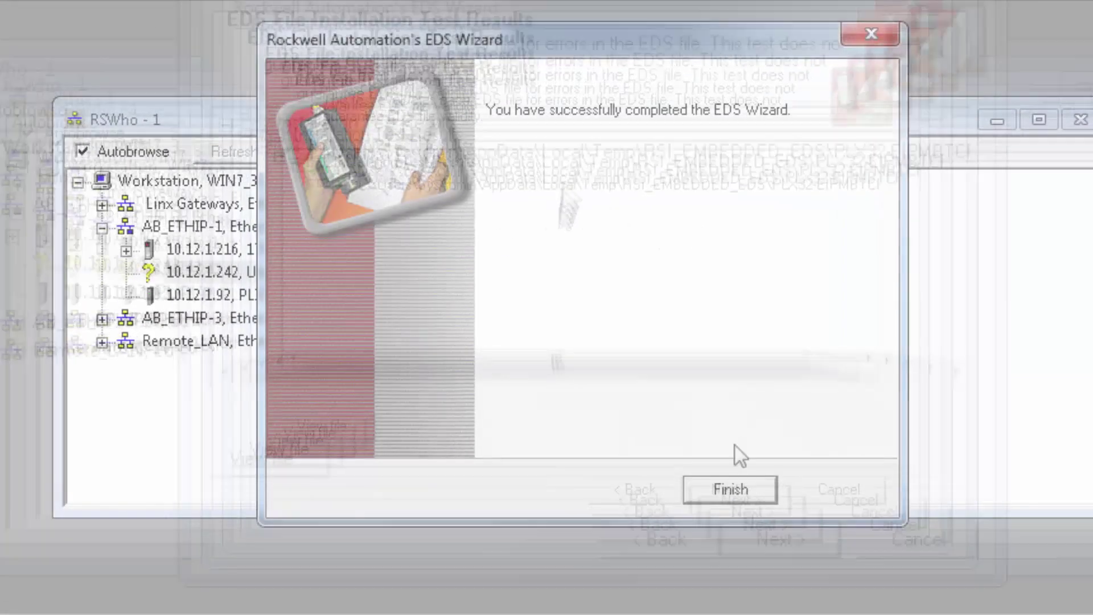
click(727, 491)
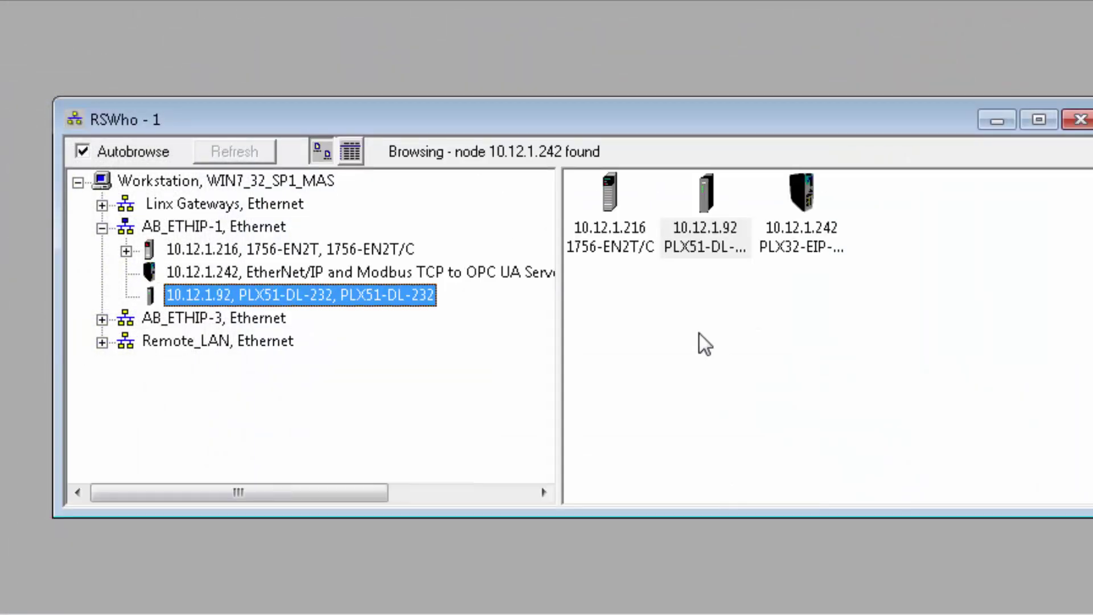
click(803, 197)
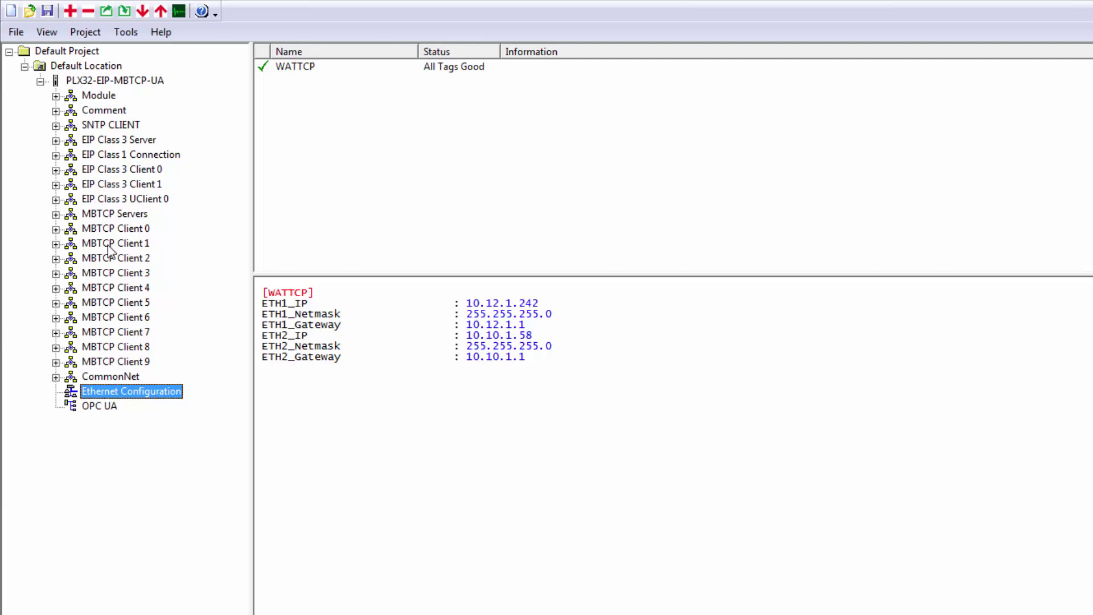
Set the SNTP CLIENT's NTP SERVER IP ADDRESS to 10.12.1.108.
click(115, 125)
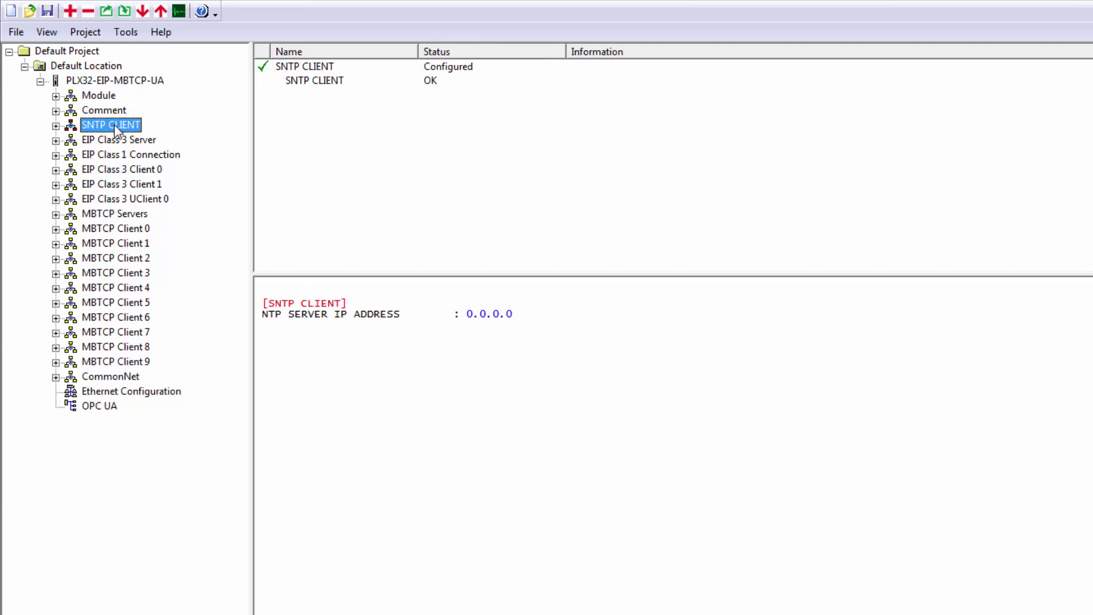
click(56, 125)
click(110, 141)
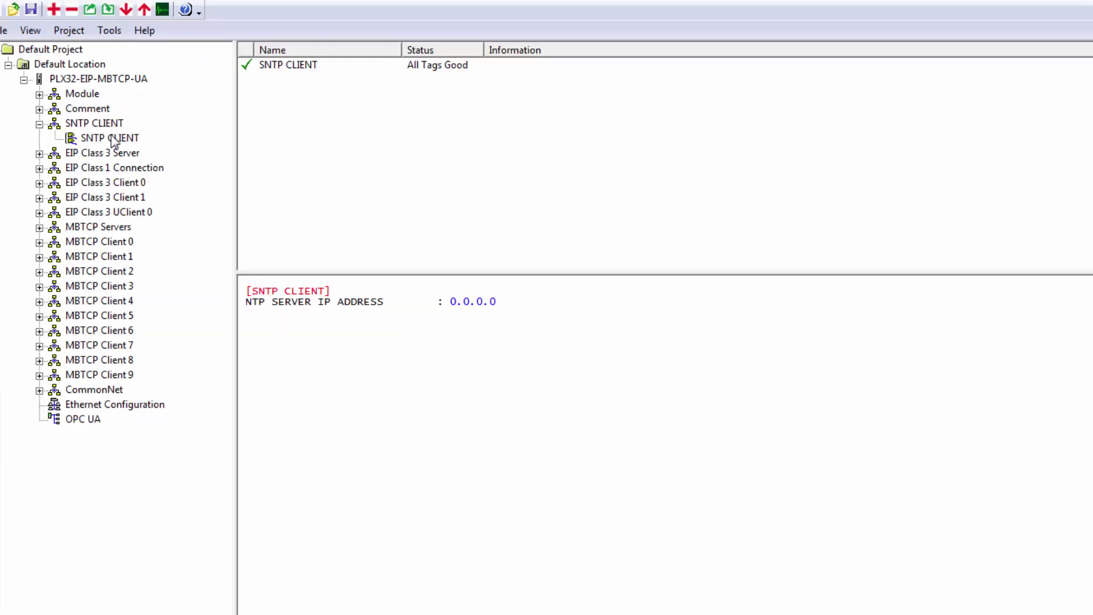
double_click(121, 141)
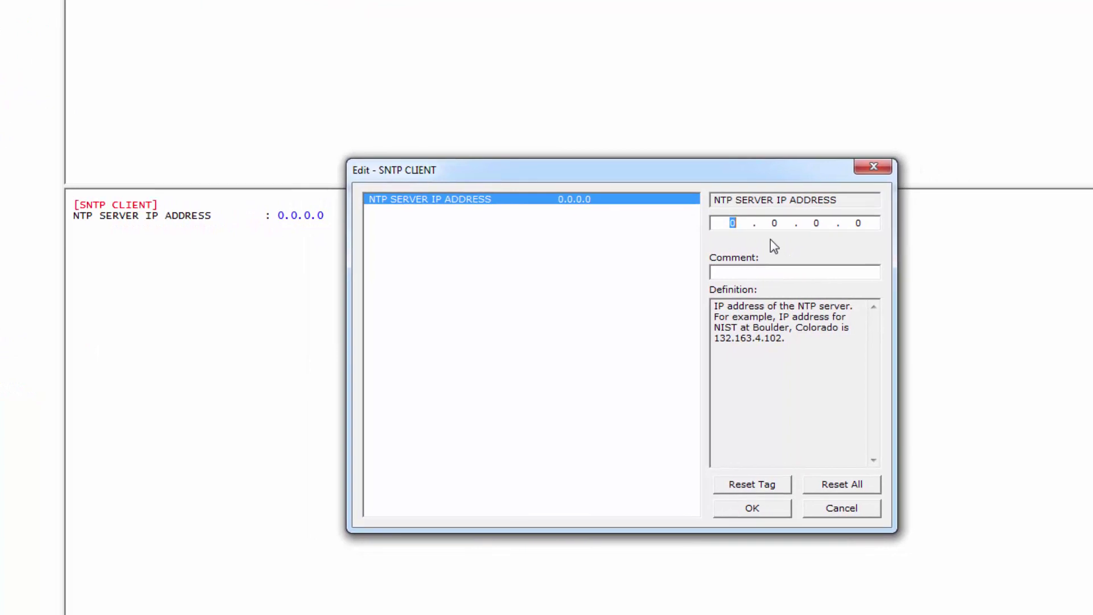
text(10.12.1.108)
click(767, 513)
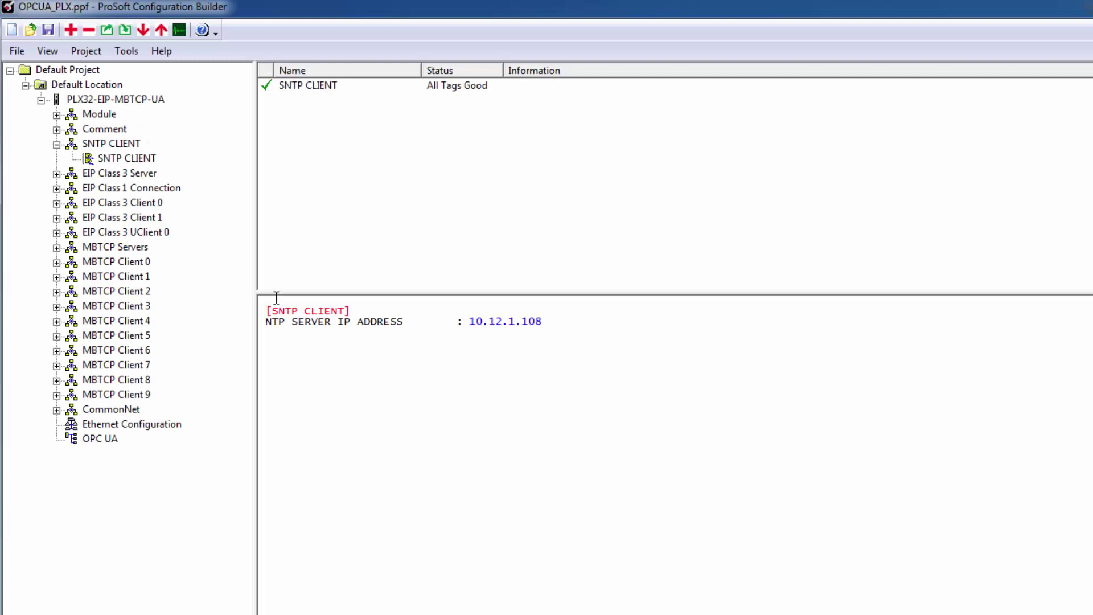
Expand EIP Class 3 Client 0 and open its Controller Tag Access command list for editing.
click(59, 205)
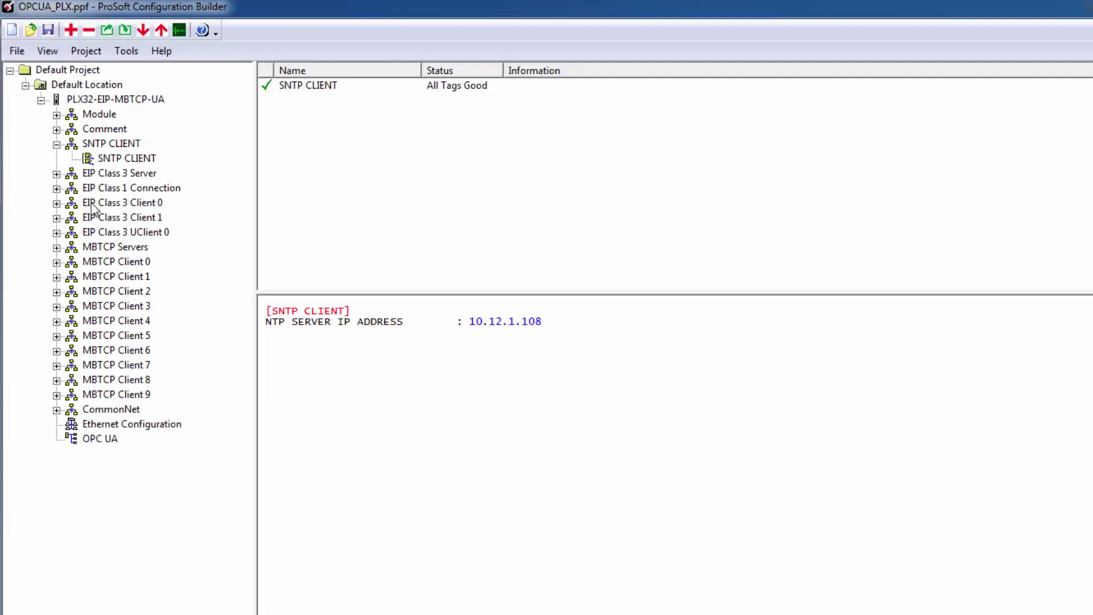
click(57, 204)
drag(255, 219, 361, 249)
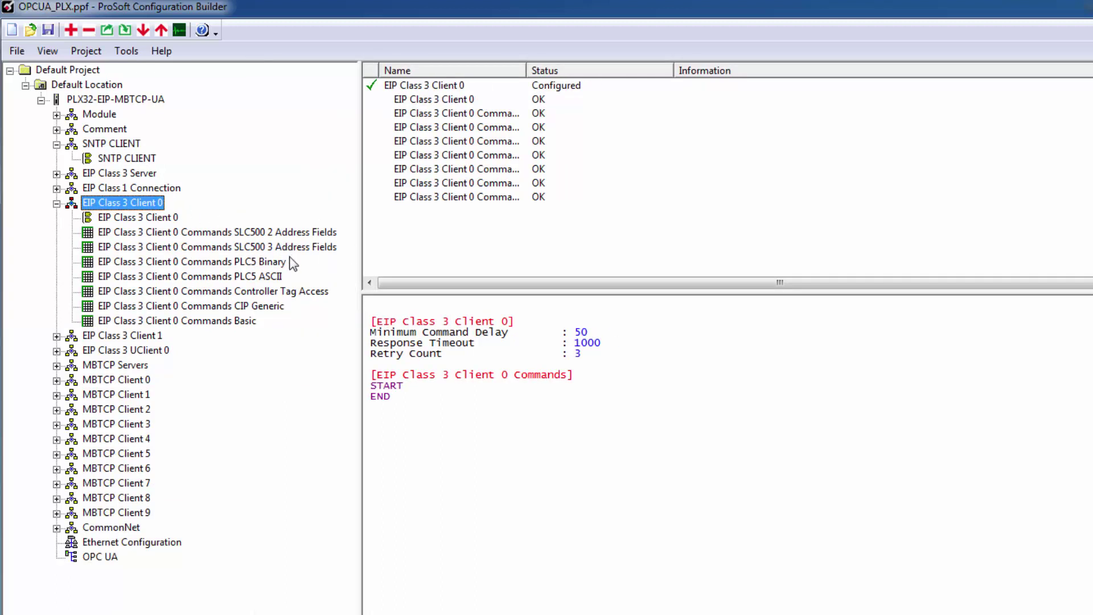
click(293, 294)
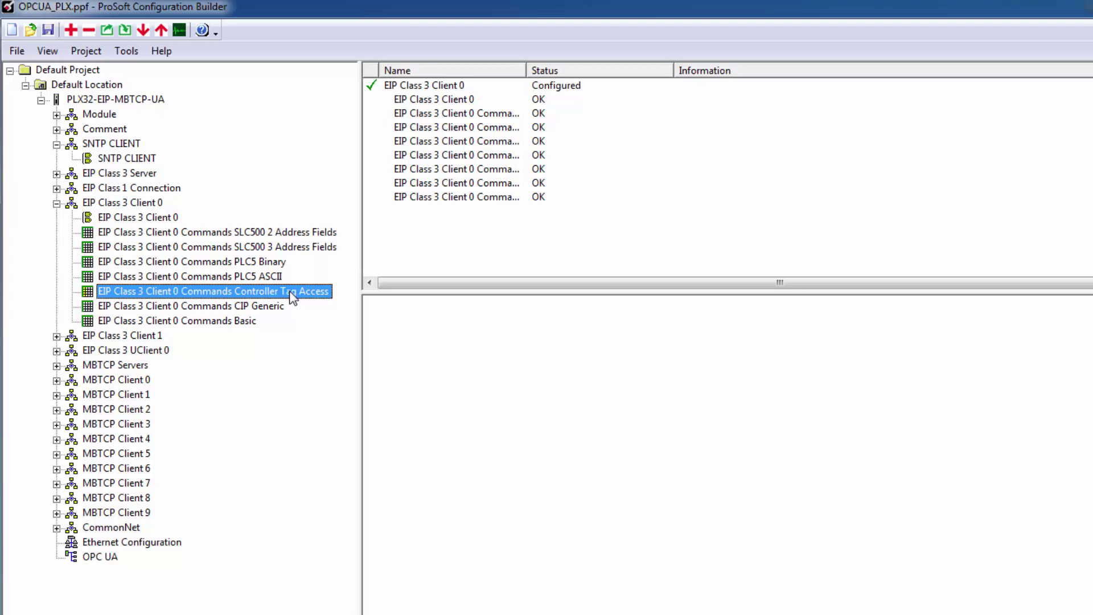
right_click(293, 296)
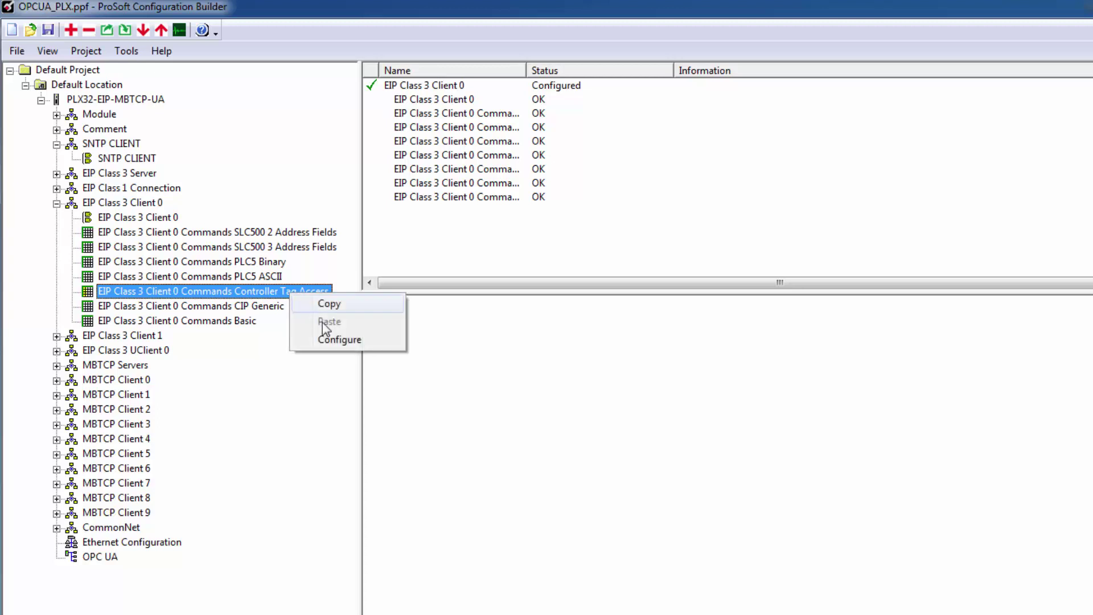
click(315, 329)
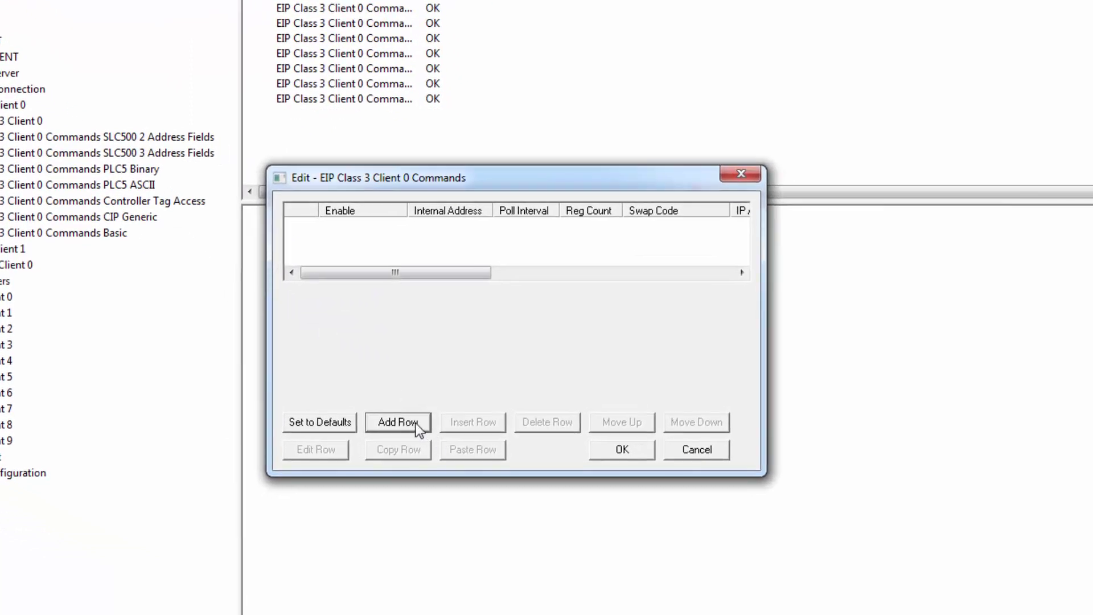
Add an enabled command row with internal address 100, register count 20, IP 10.12.1.212, slot 0.
click(418, 427)
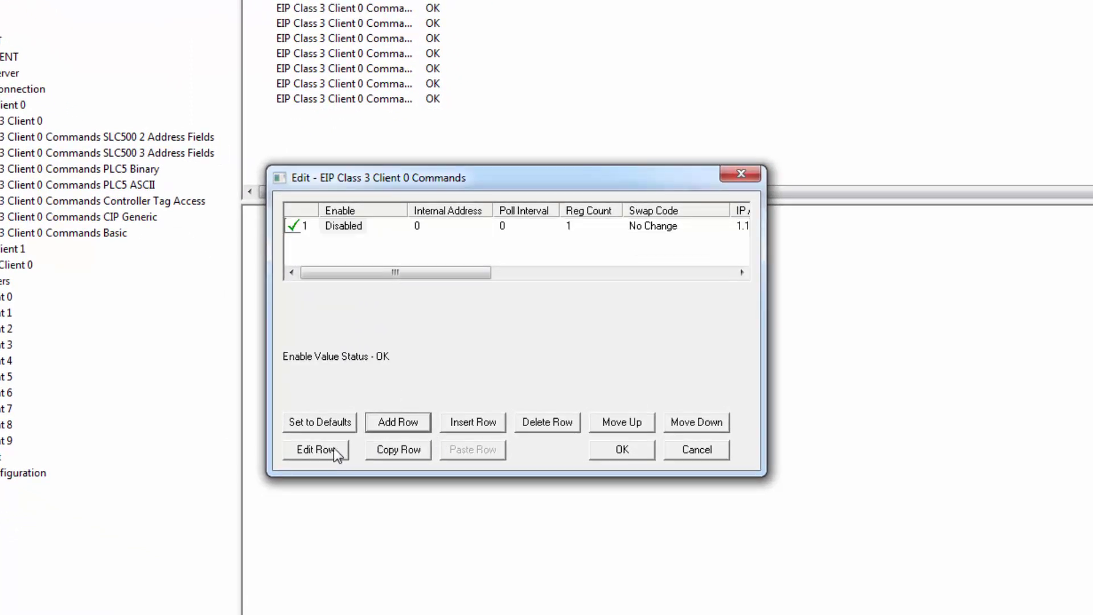
click(336, 450)
click(834, 190)
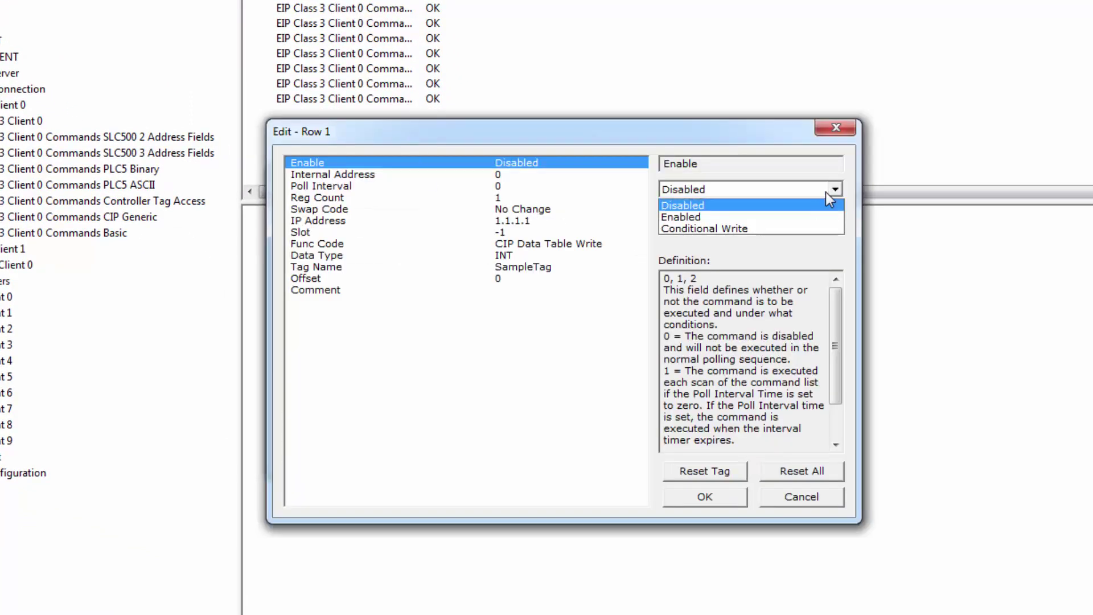
click(735, 206)
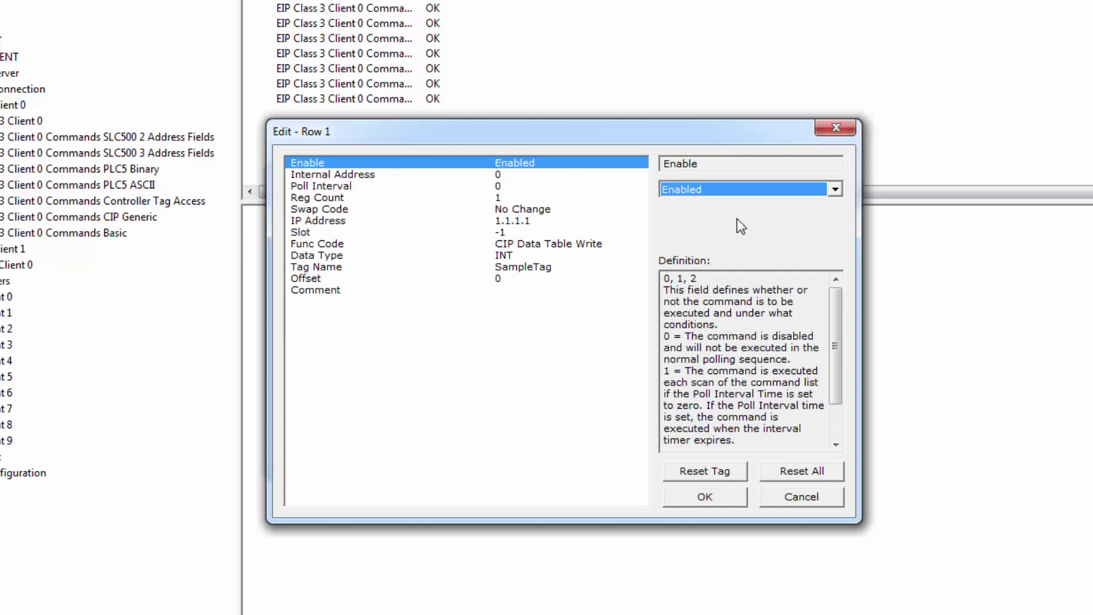
click(499, 176)
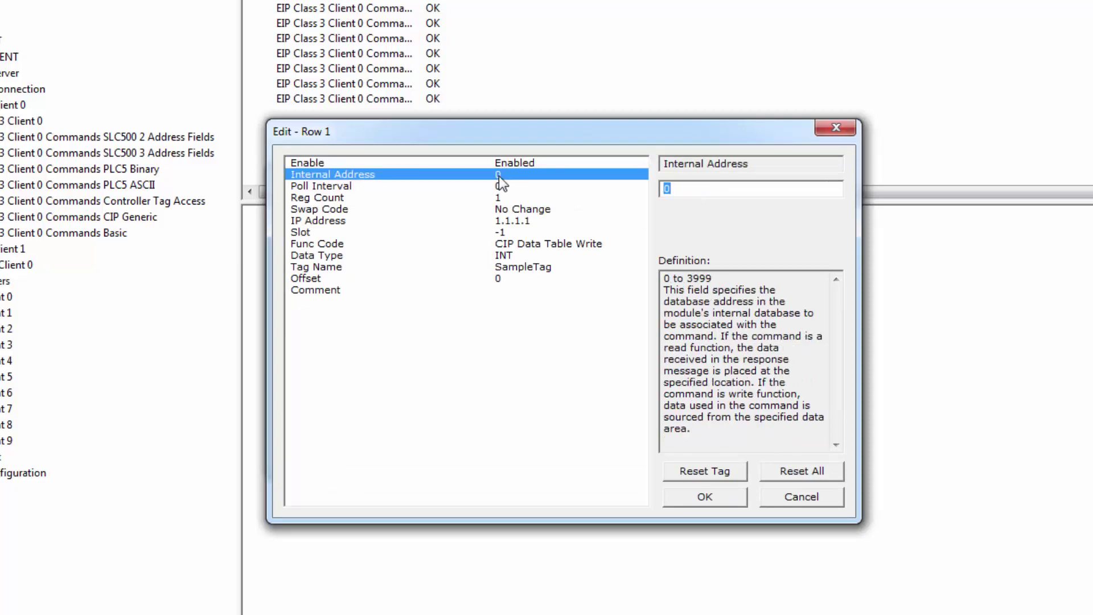
text(100)
click(499, 200)
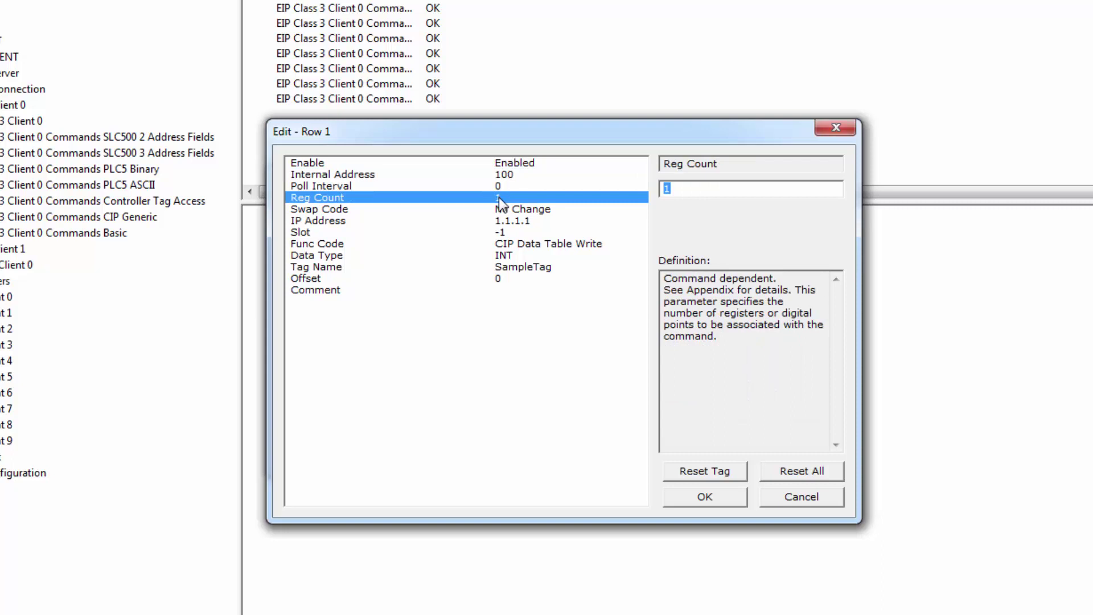
text(20)
click(506, 221)
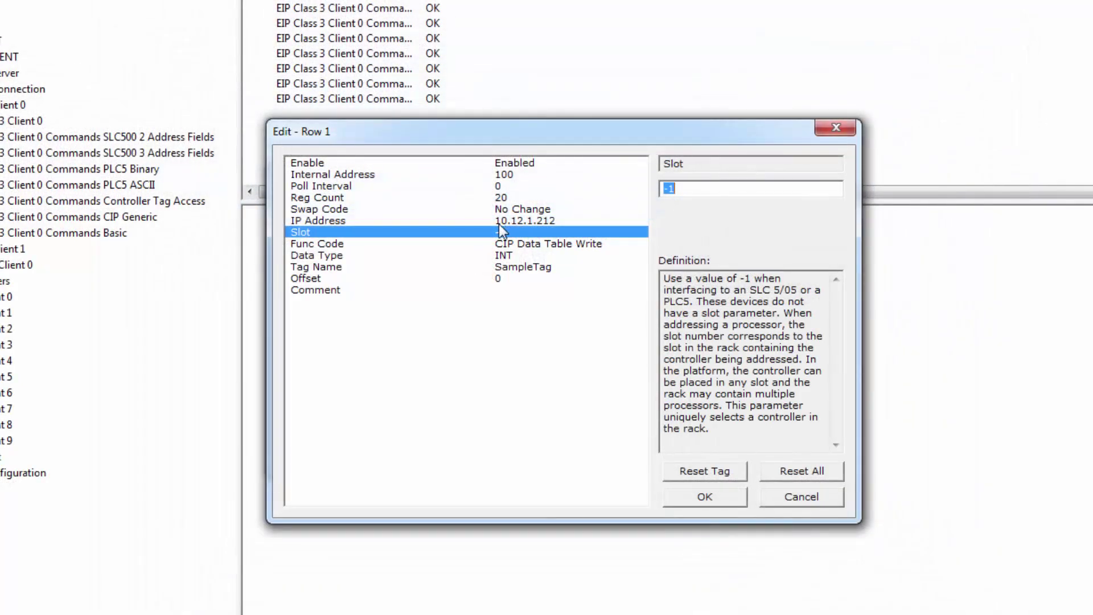
text(0)
Make row 1 a CIP Data Table Read of tag MyData and save it.
click(524, 244)
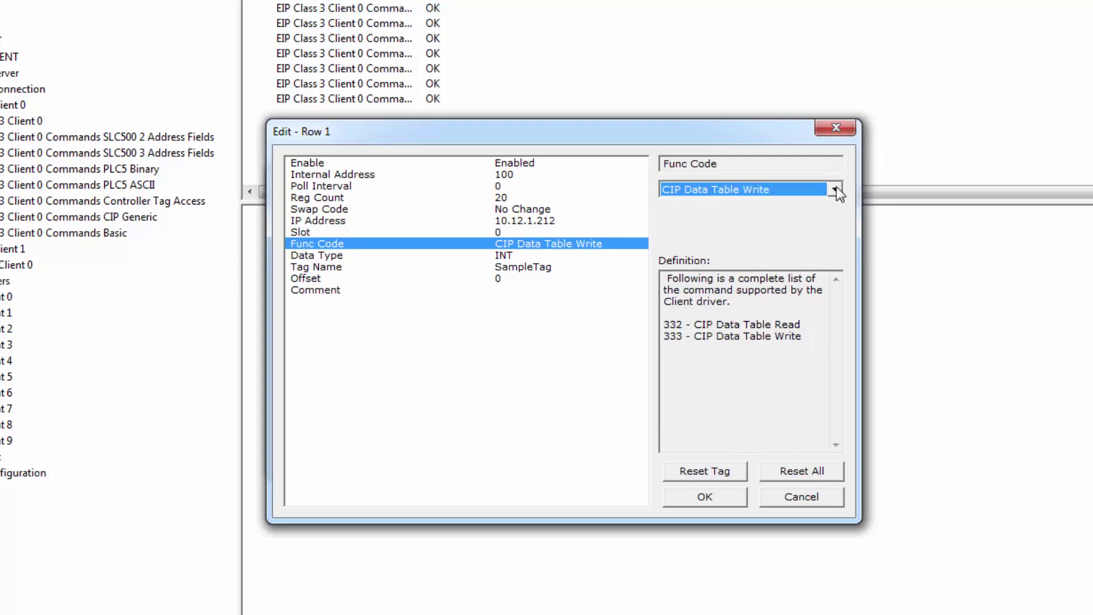
click(835, 189)
click(784, 206)
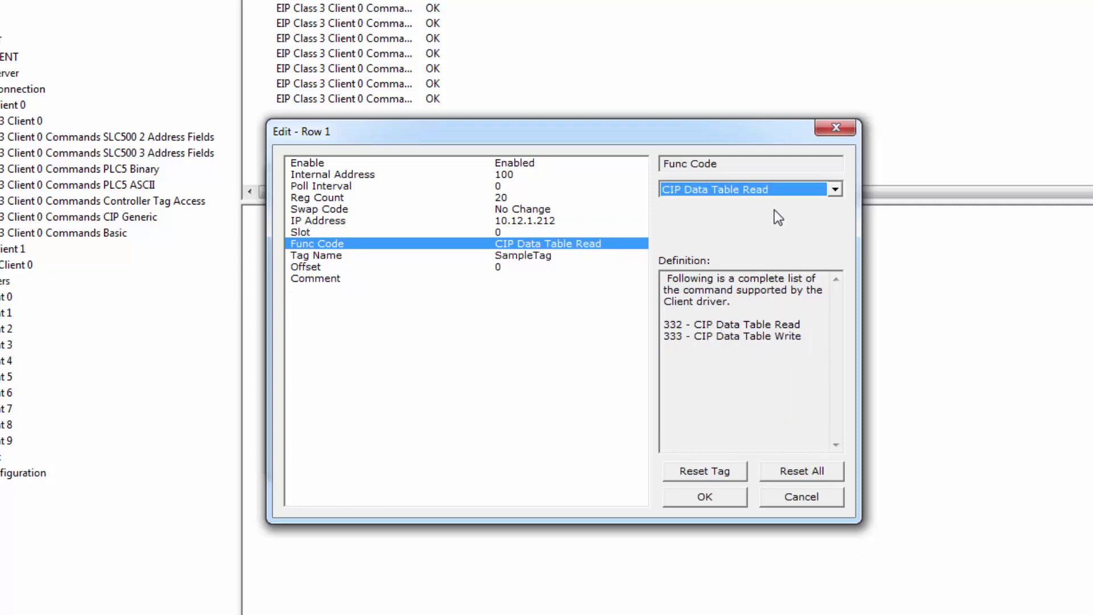
click(510, 255)
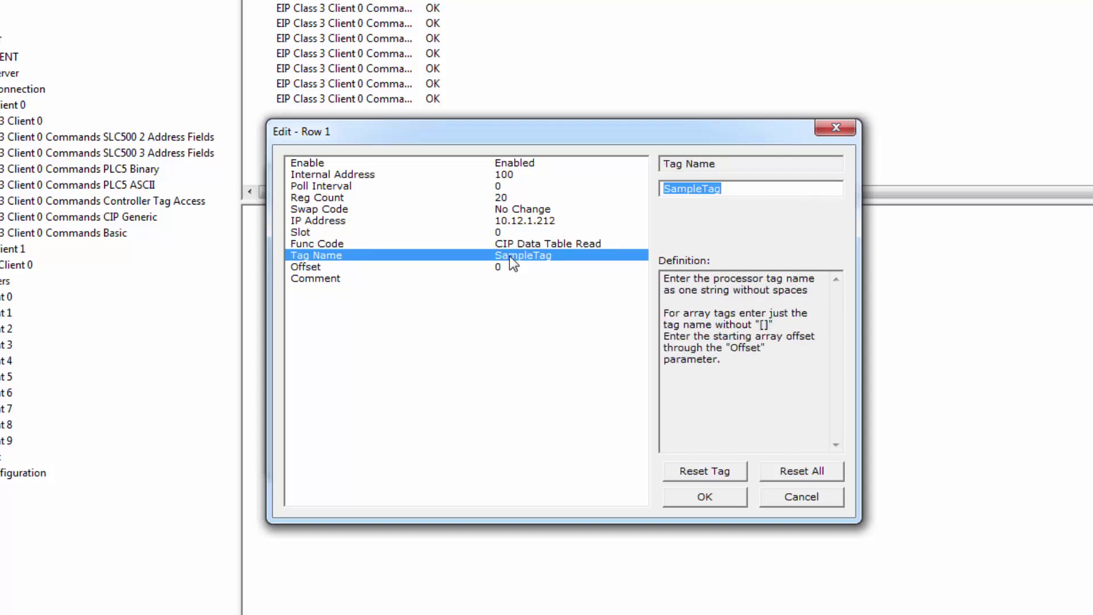
text(M)
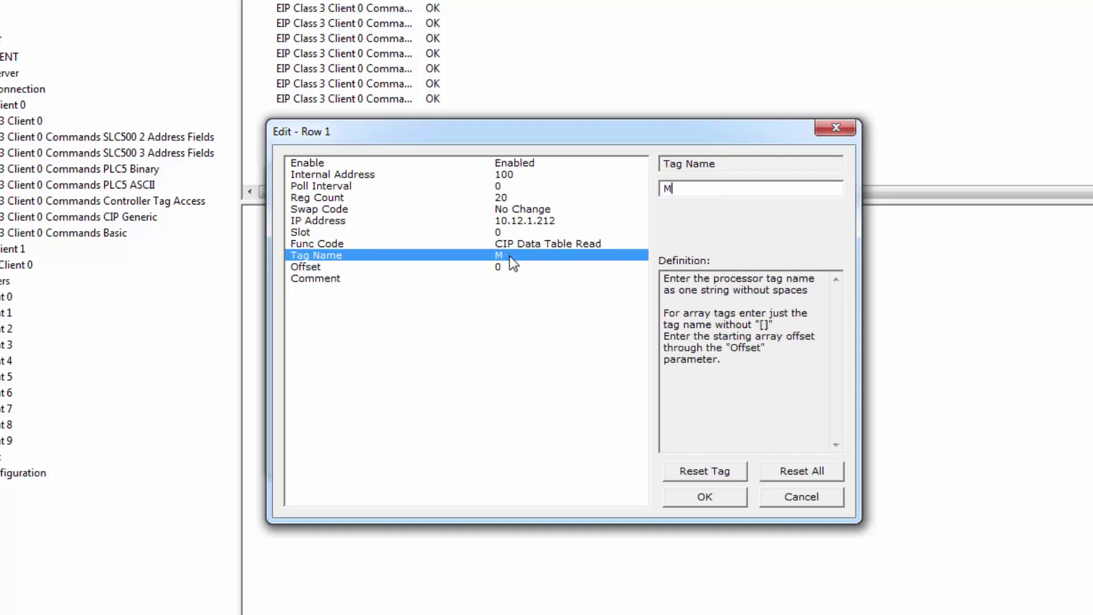
text(yData)
click(501, 267)
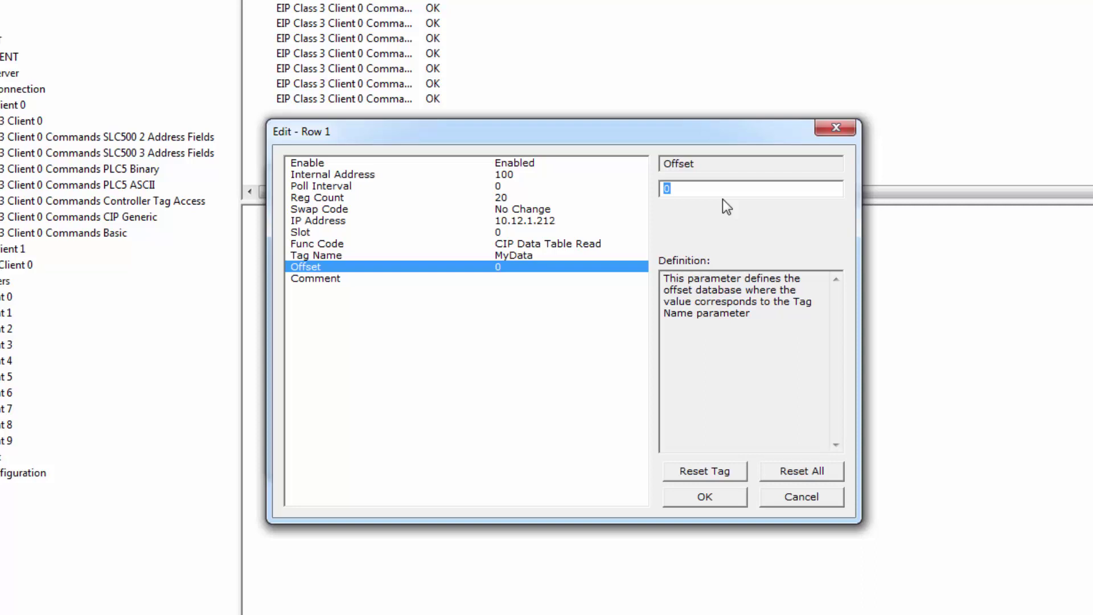
click(712, 493)
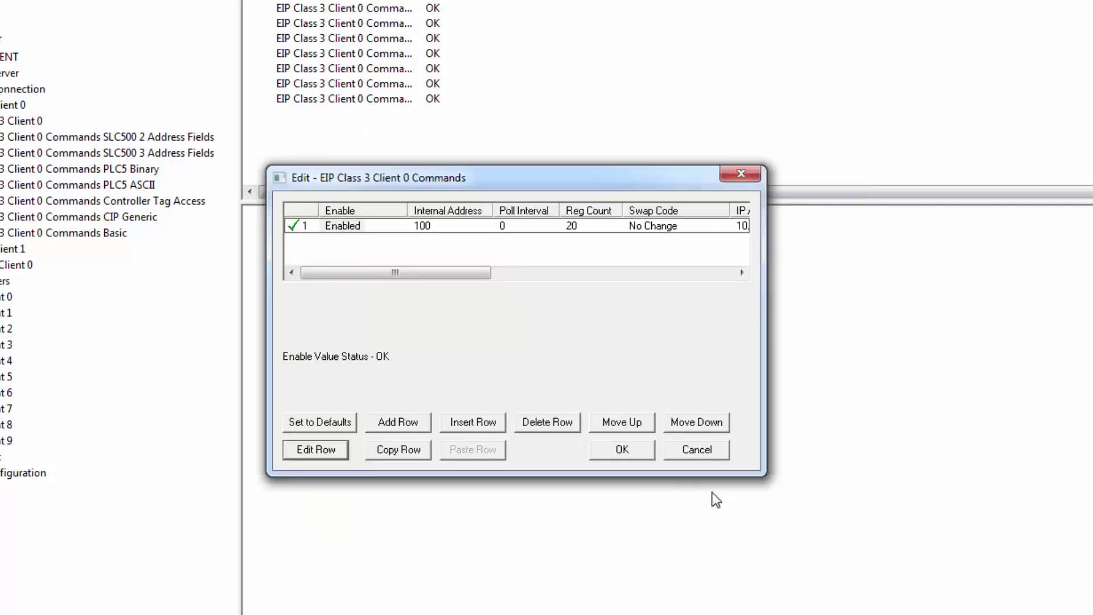
Save the EIP command list and add a new row to the MBTCP Client 0 commands.
click(641, 450)
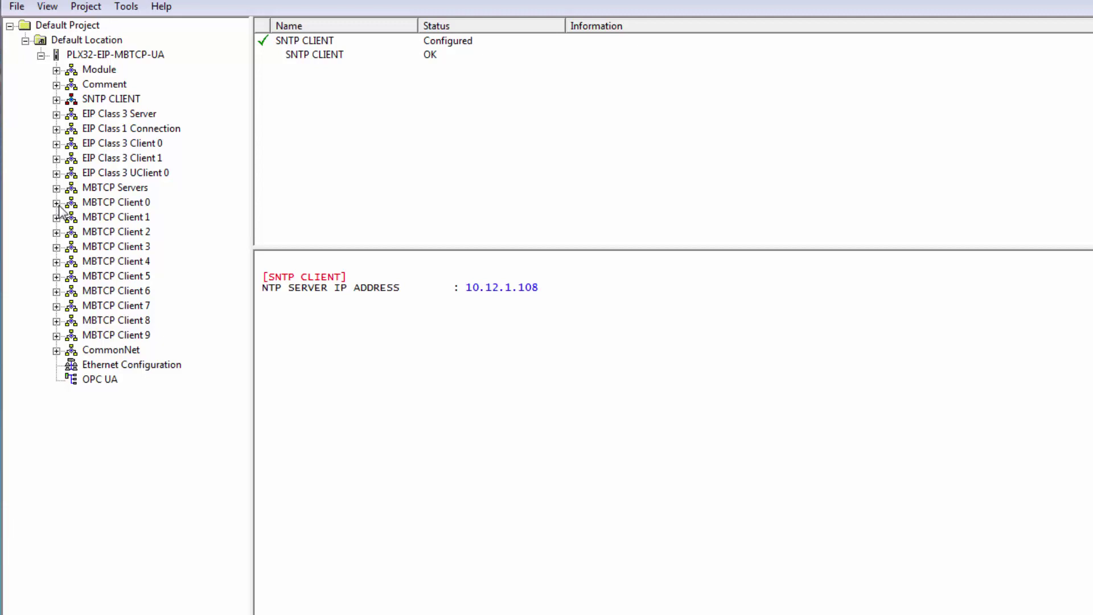
click(56, 203)
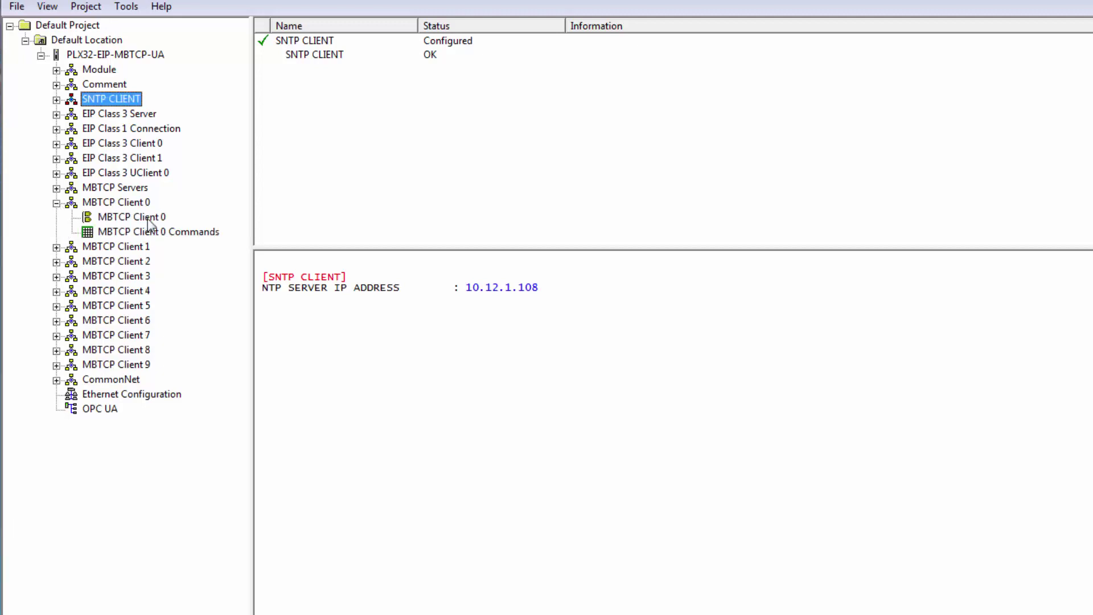
double_click(161, 235)
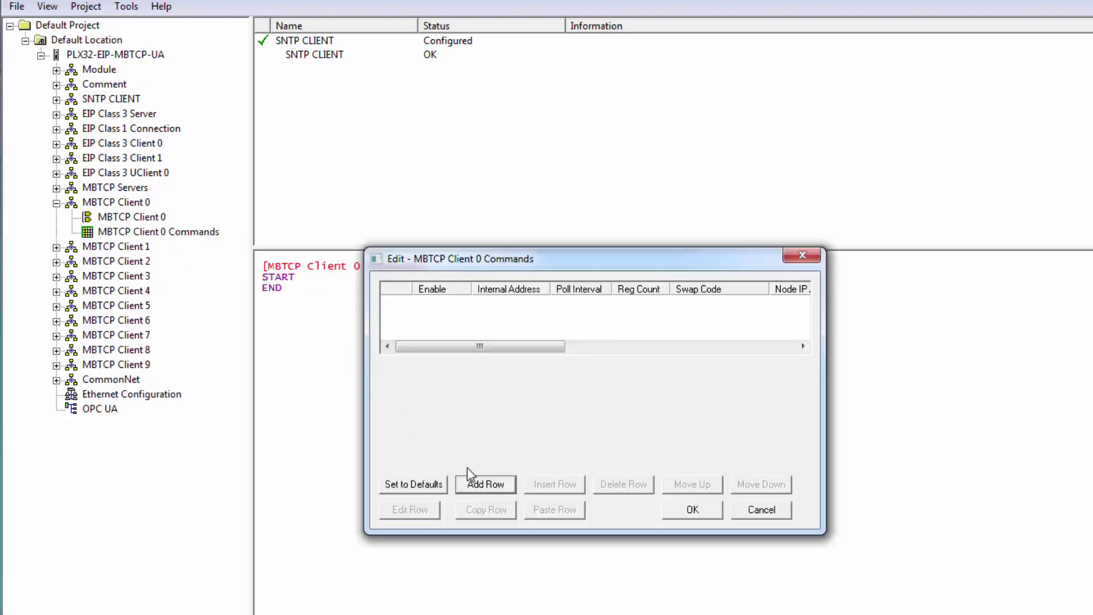
click(494, 488)
click(431, 510)
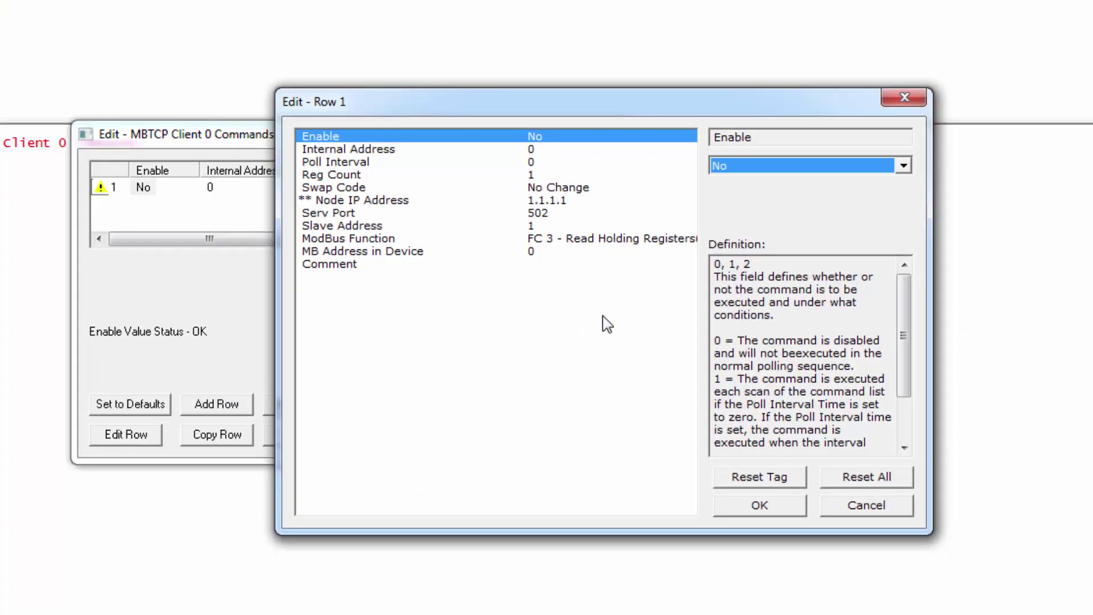
Enable the Modbus command with internal address 100, register count 20 and IP 10.12.1.212.
click(903, 166)
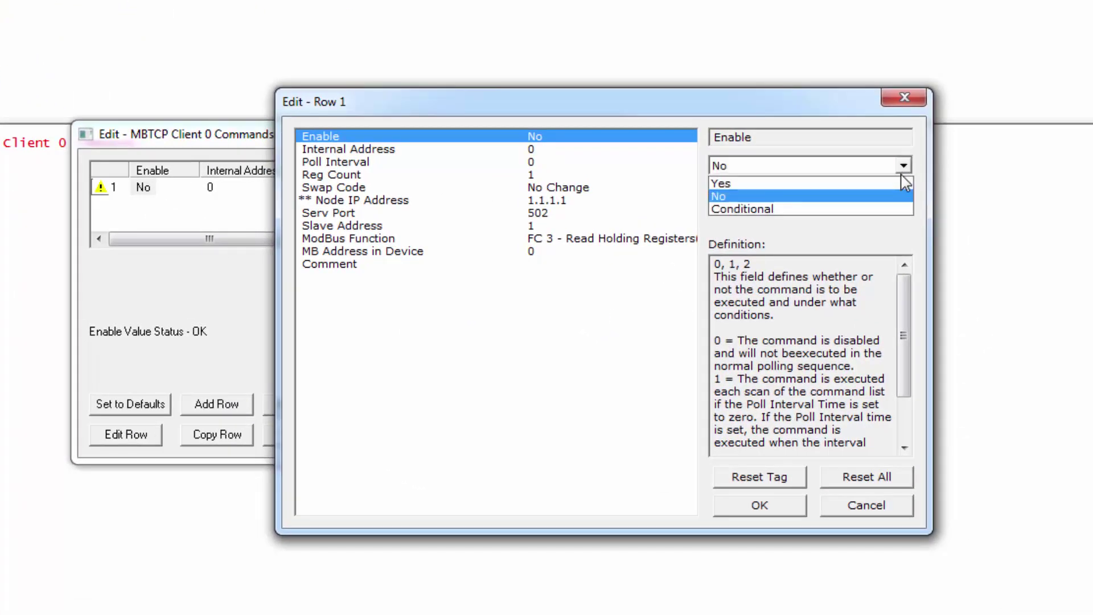
click(858, 189)
click(580, 148)
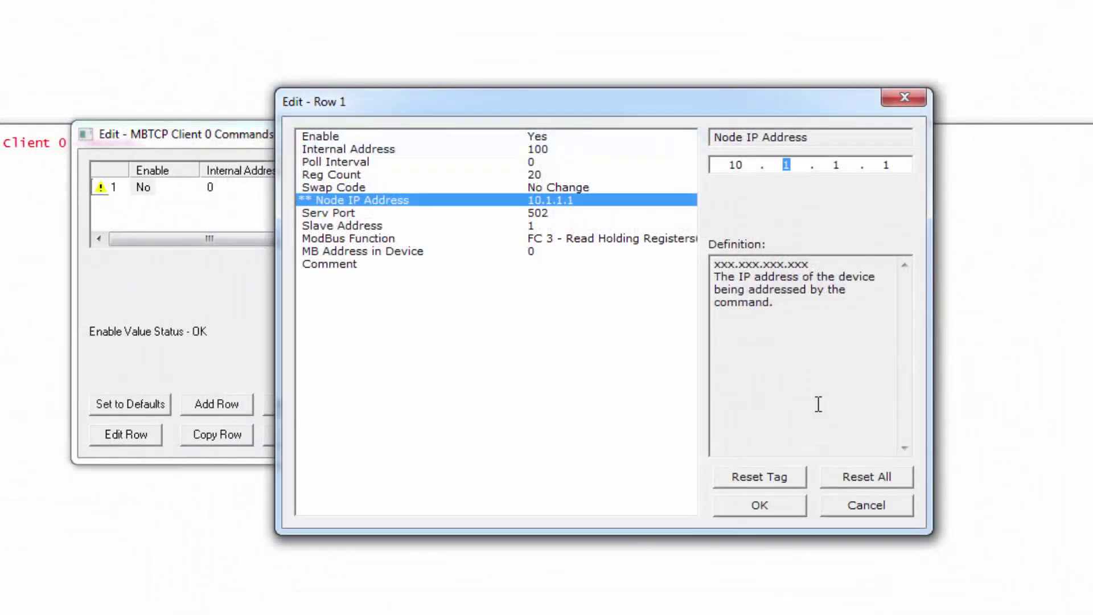
text(12 . 1 . 1)
key(period)
key(period)
text(212)
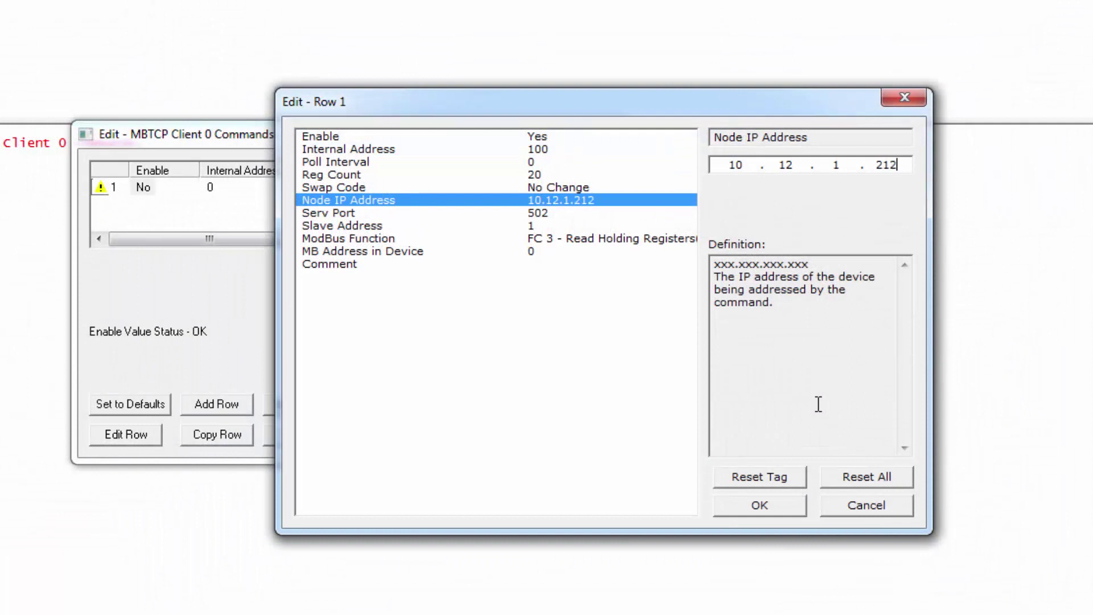
click(548, 226)
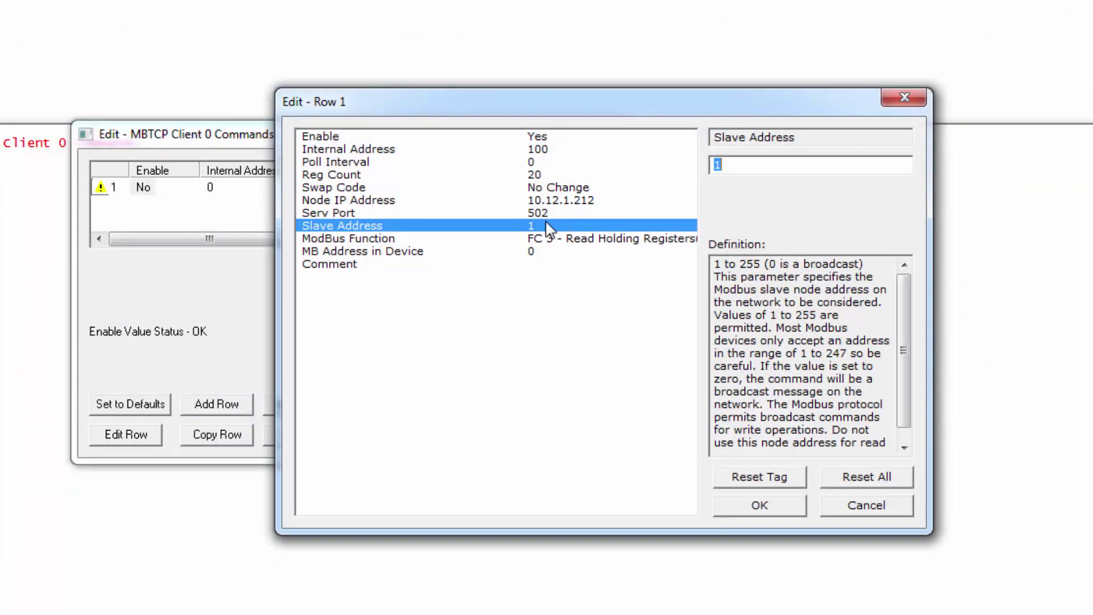
click(553, 242)
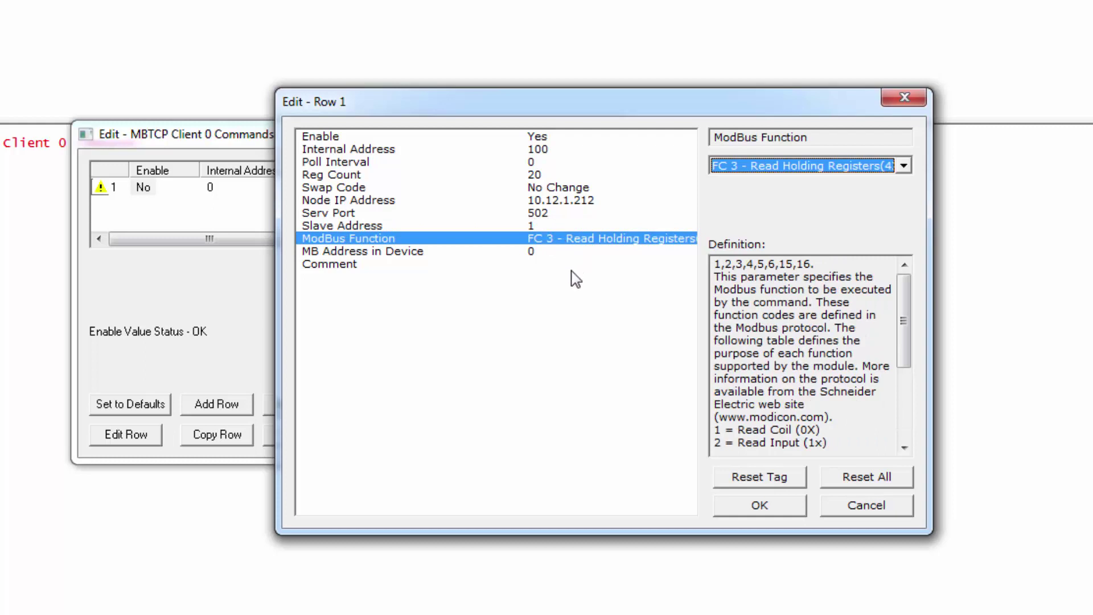
Set the device Modbus address to 27, then save row 1 and the MBTCP Client 0 list.
click(536, 253)
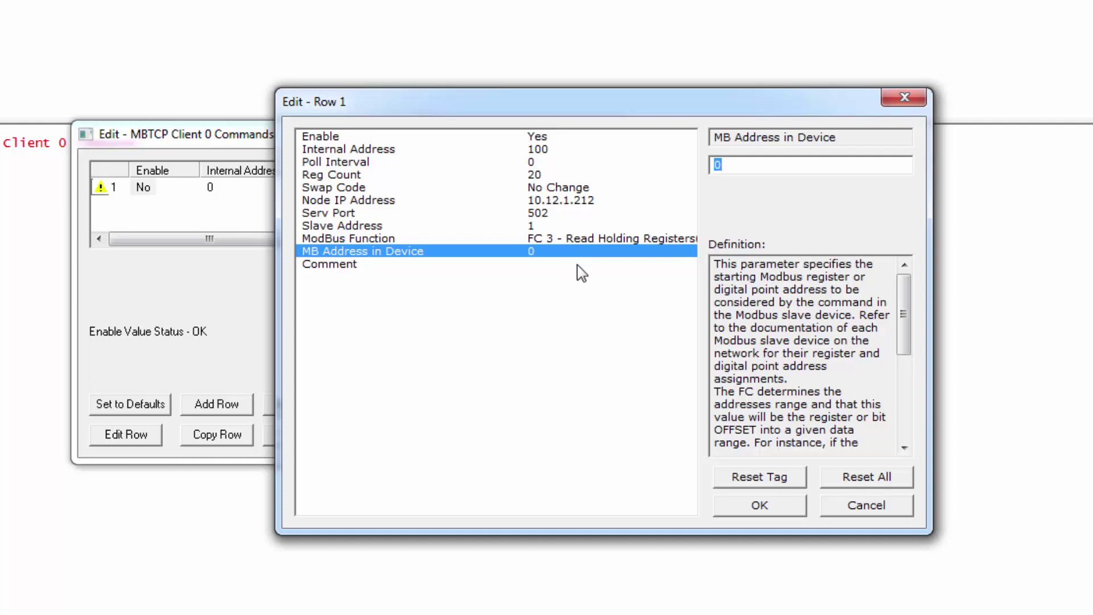
text(27)
key(Return)
click(747, 165)
click(545, 251)
click(762, 504)
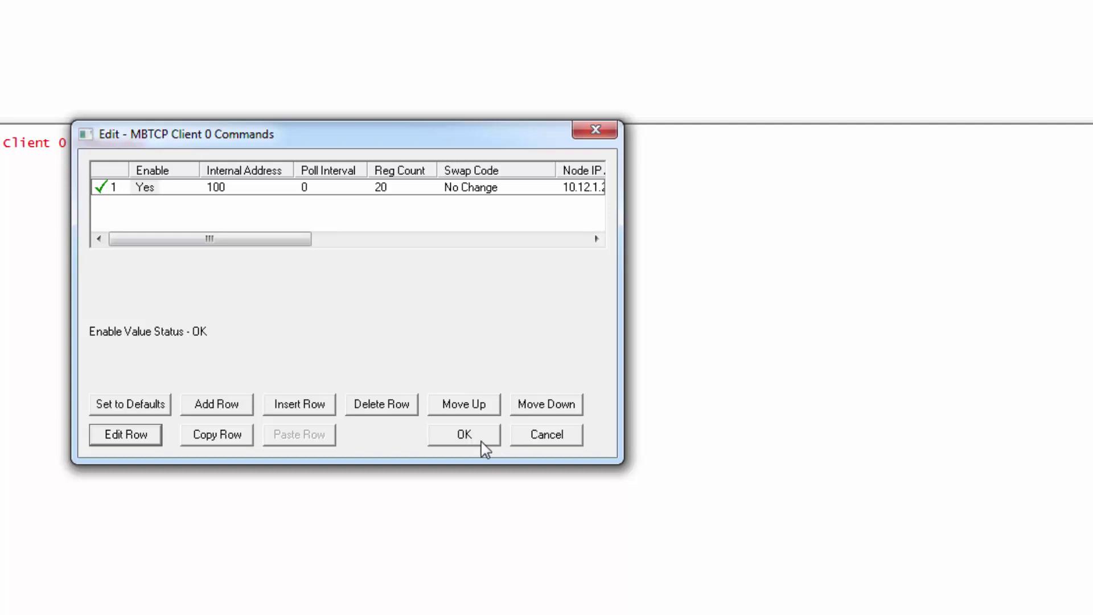
click(482, 443)
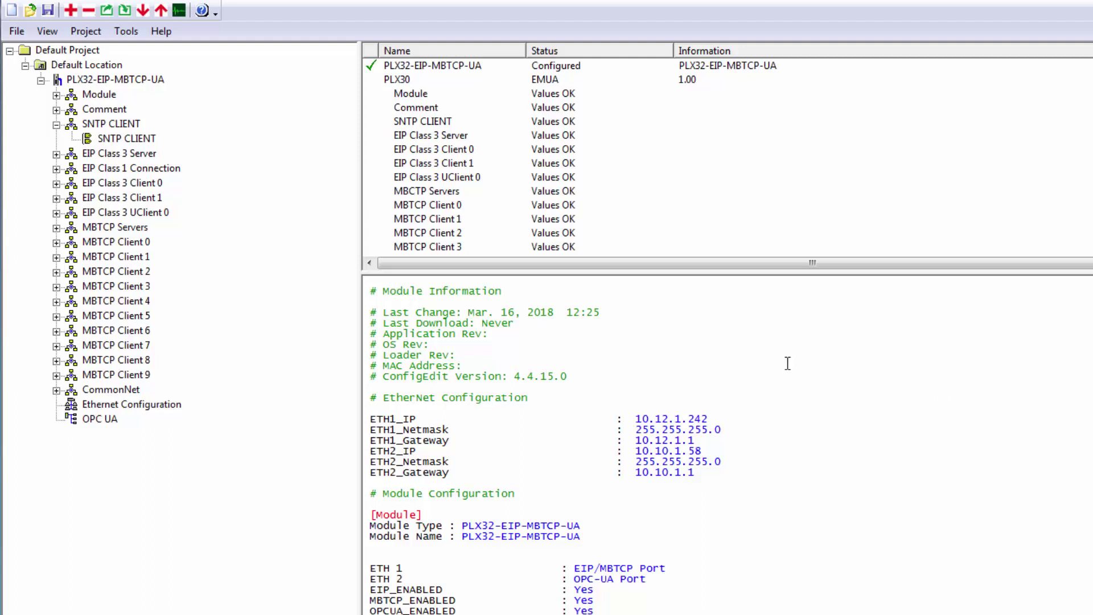
Bring up the PLX32-EIP-MBTCP-UA module's actions menu in the project tree.
click(131, 81)
right_click(132, 80)
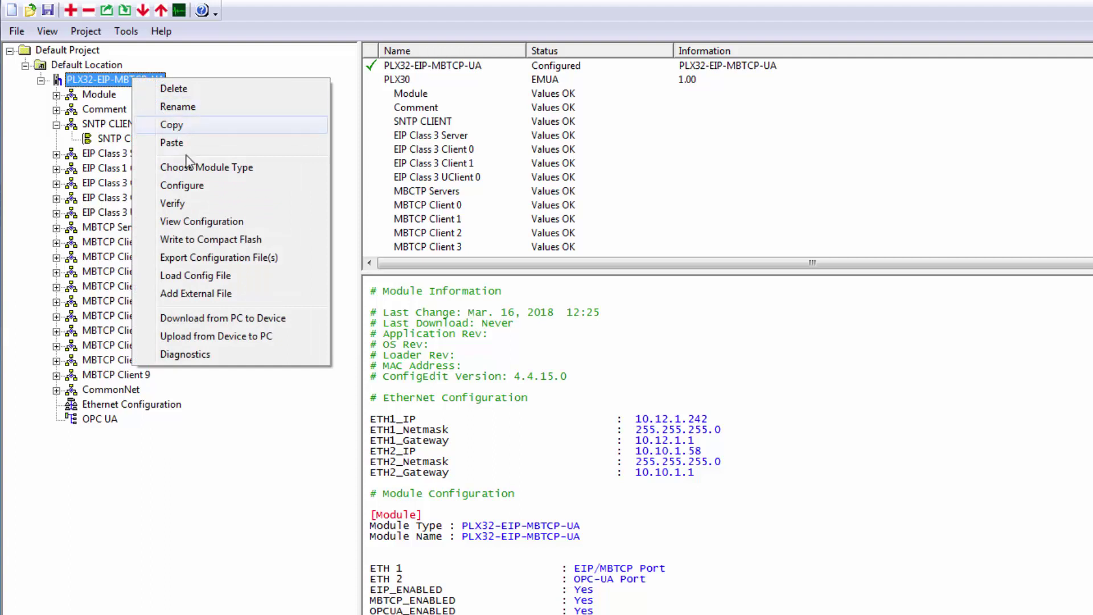
Discover the gateway on the network and assign it temporary IP 10.12.1.242.
click(285, 323)
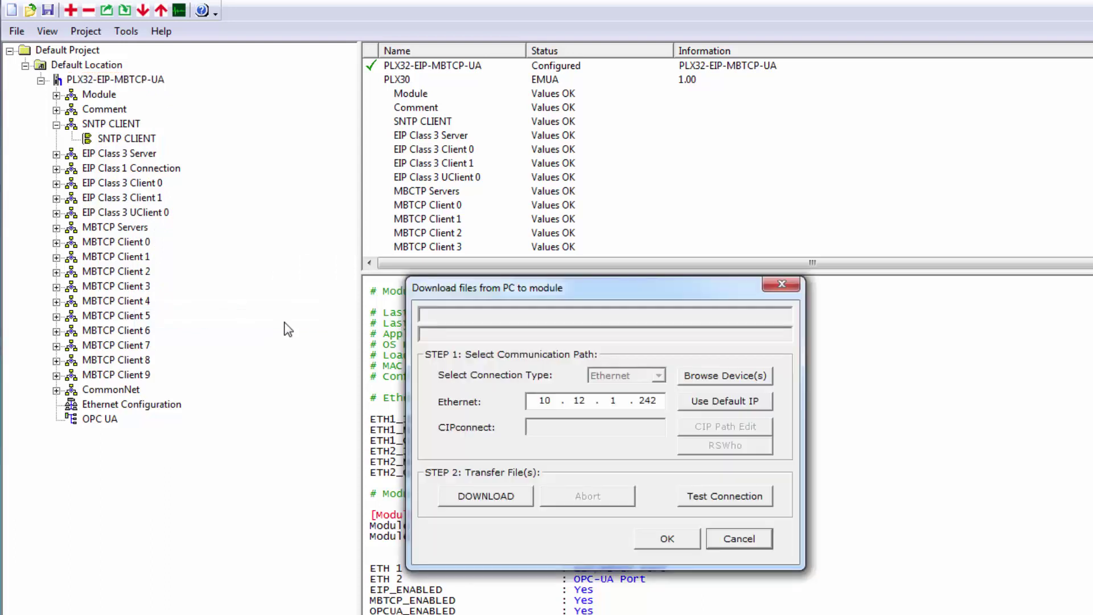
click(724, 372)
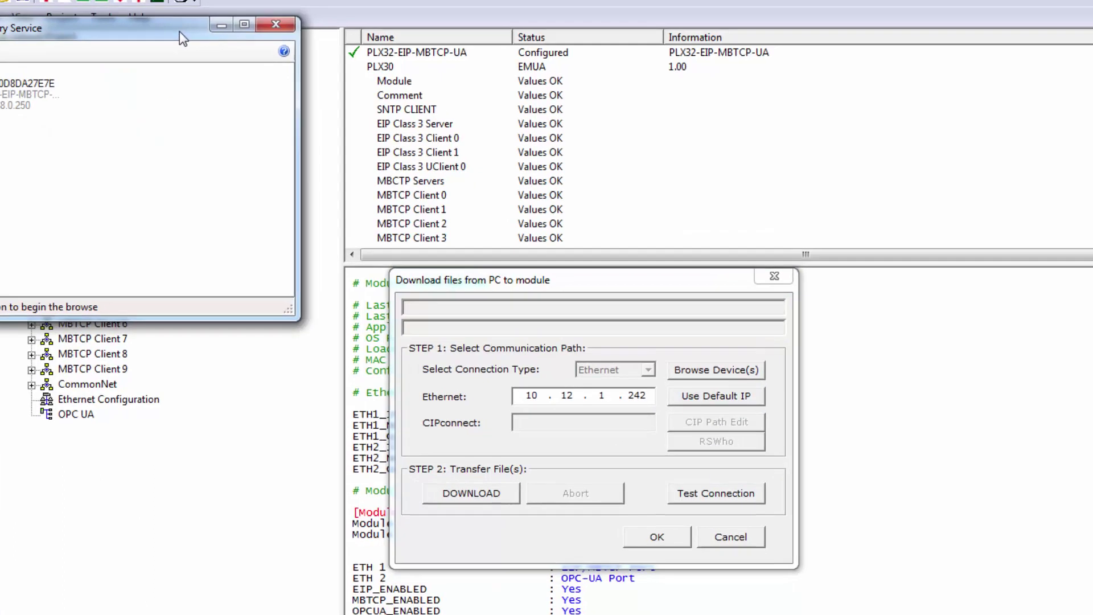
drag(204, 48, 654, 254)
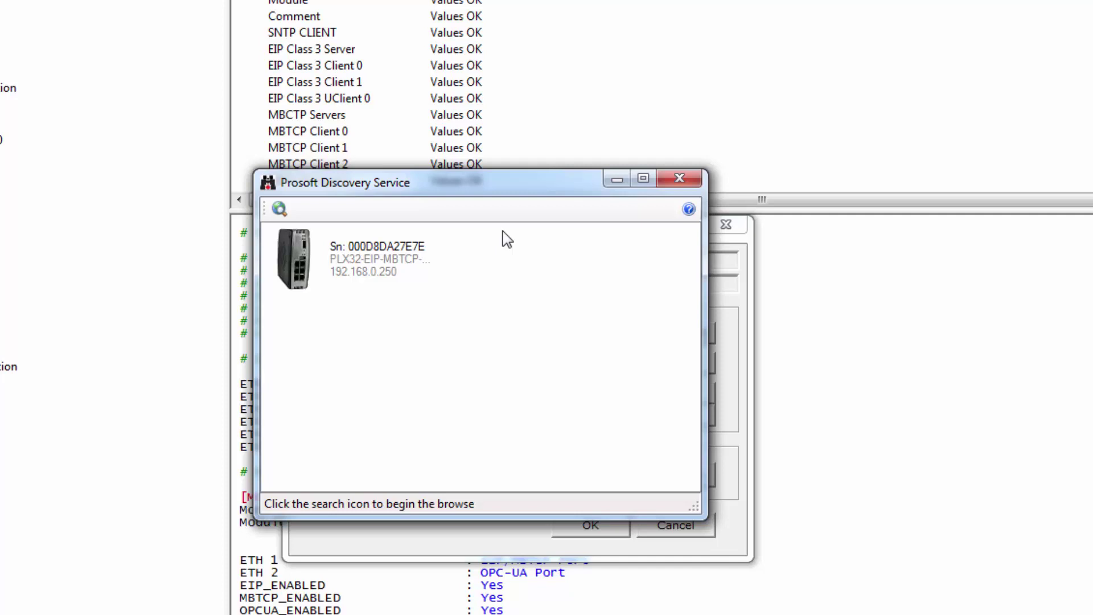
right_click(363, 259)
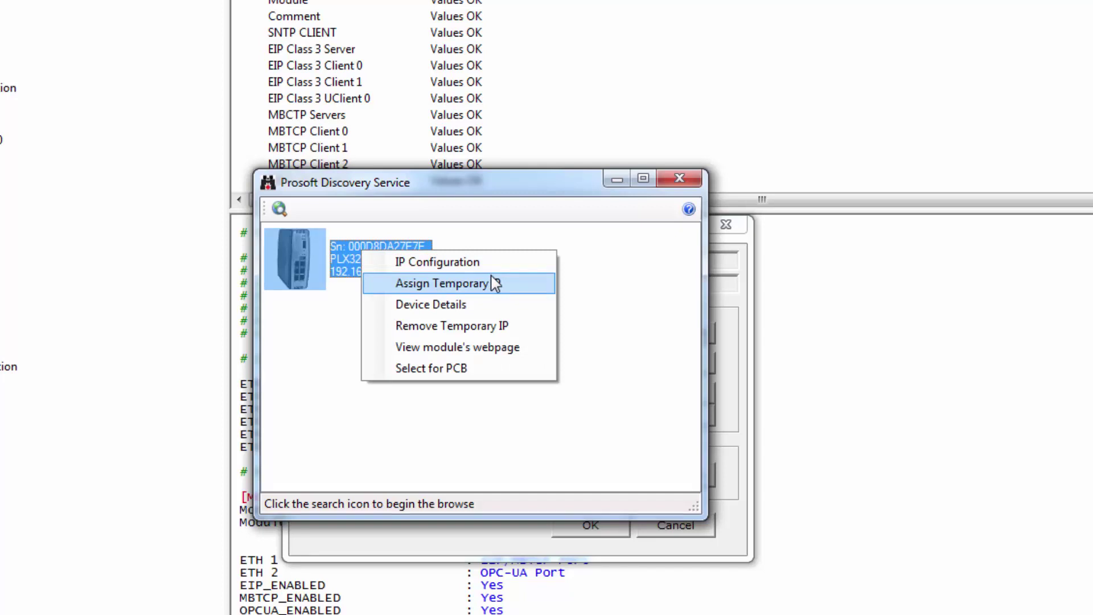
click(510, 289)
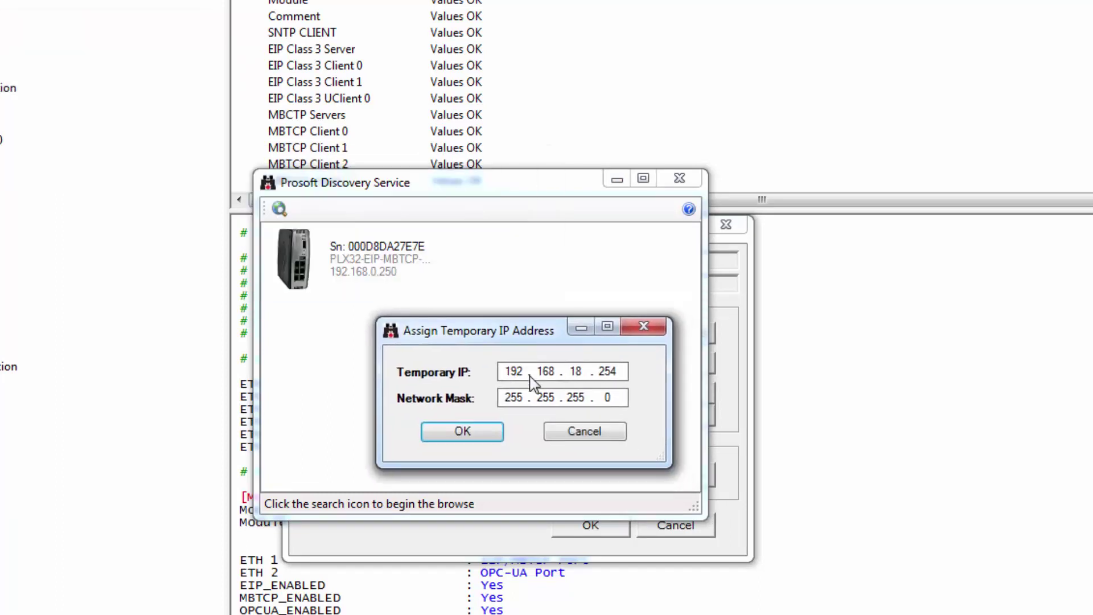
double_click(515, 371)
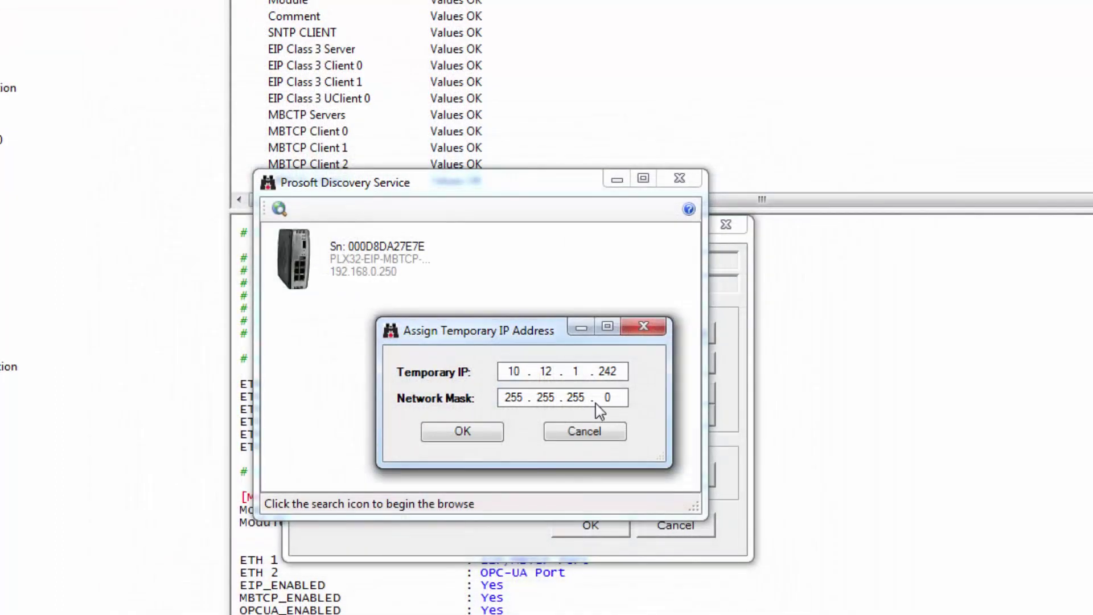
click(454, 432)
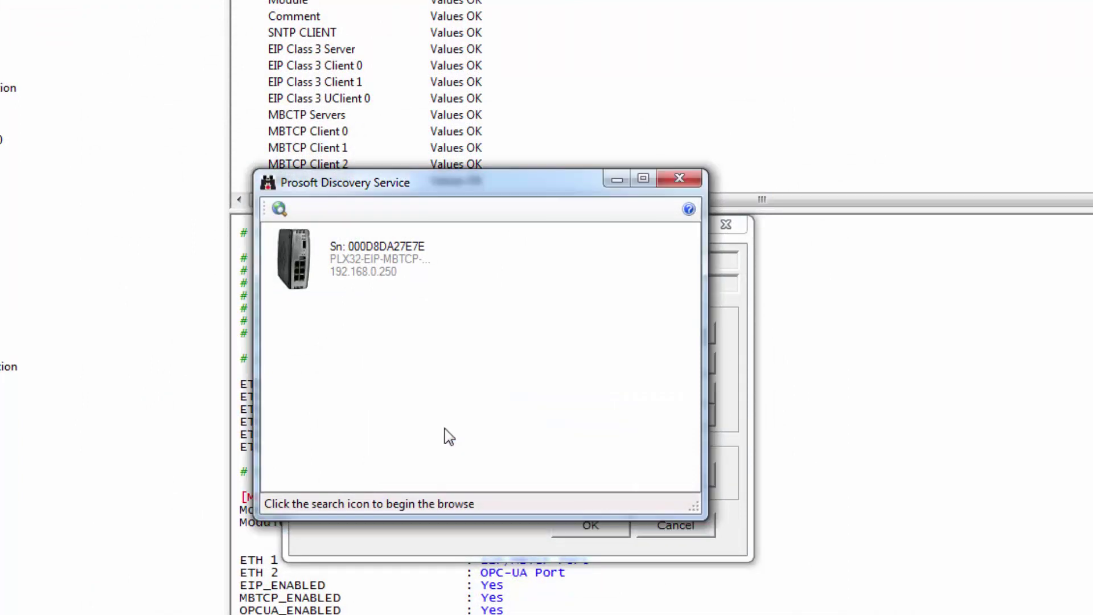
click(690, 178)
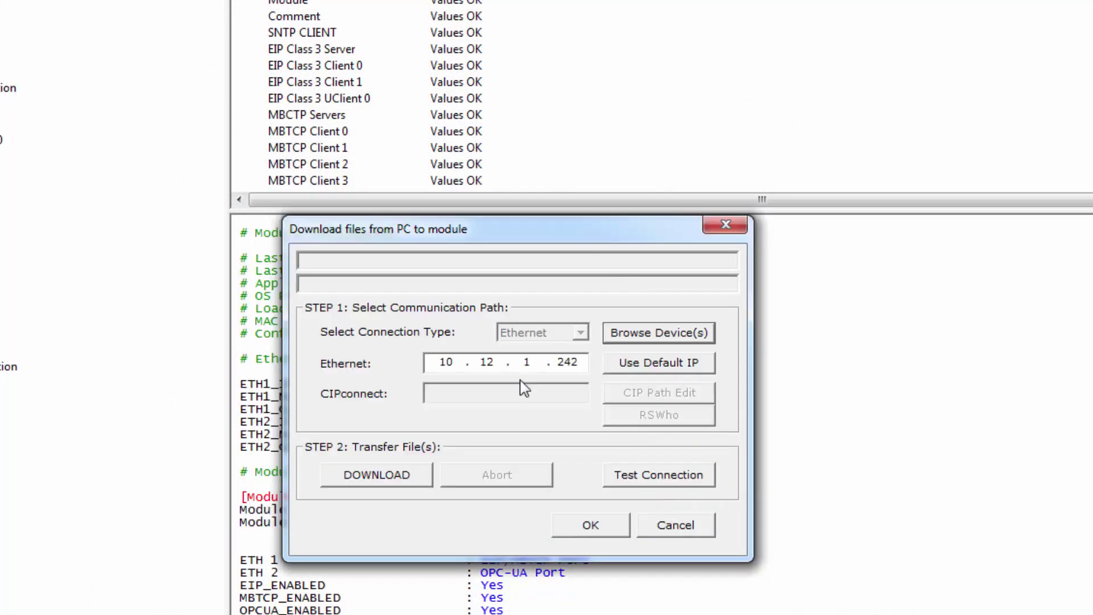
Verify the connection succeeds and download the configuration to the gateway.
click(628, 478)
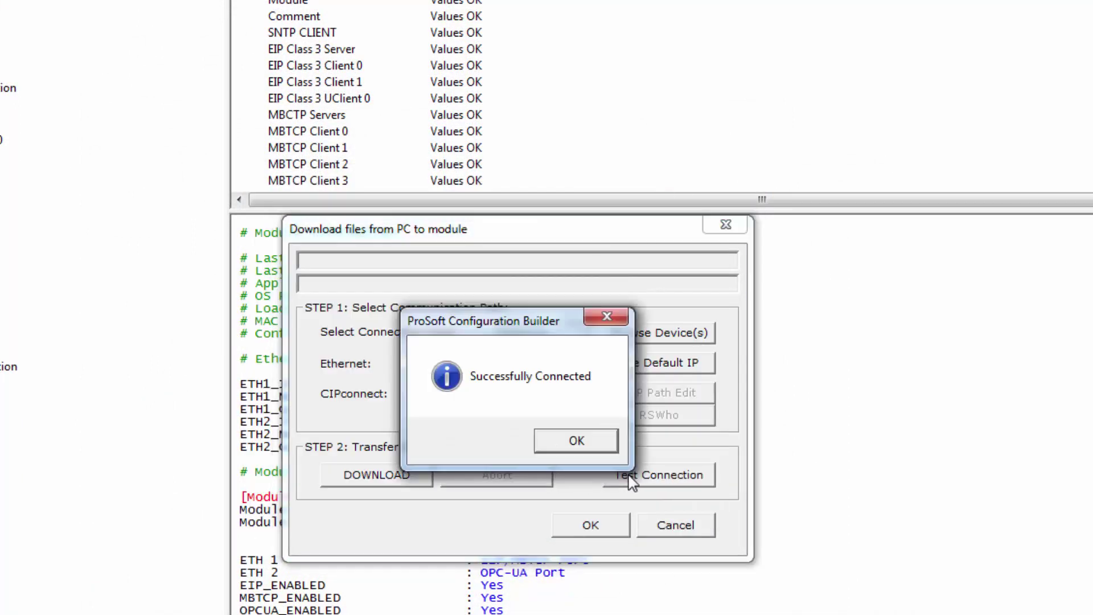
click(591, 444)
click(354, 475)
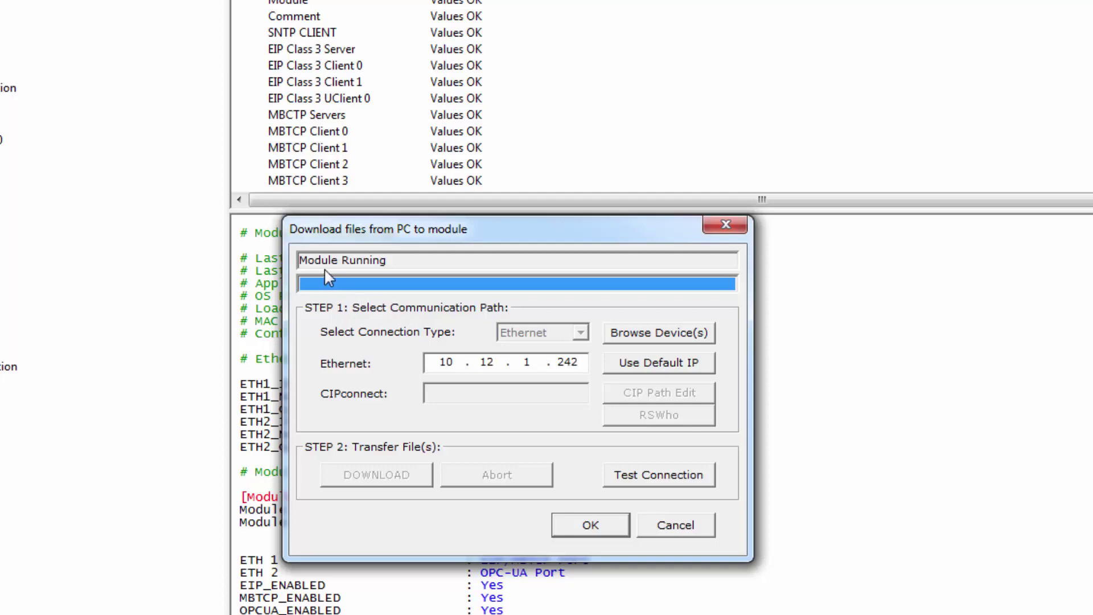
click(605, 525)
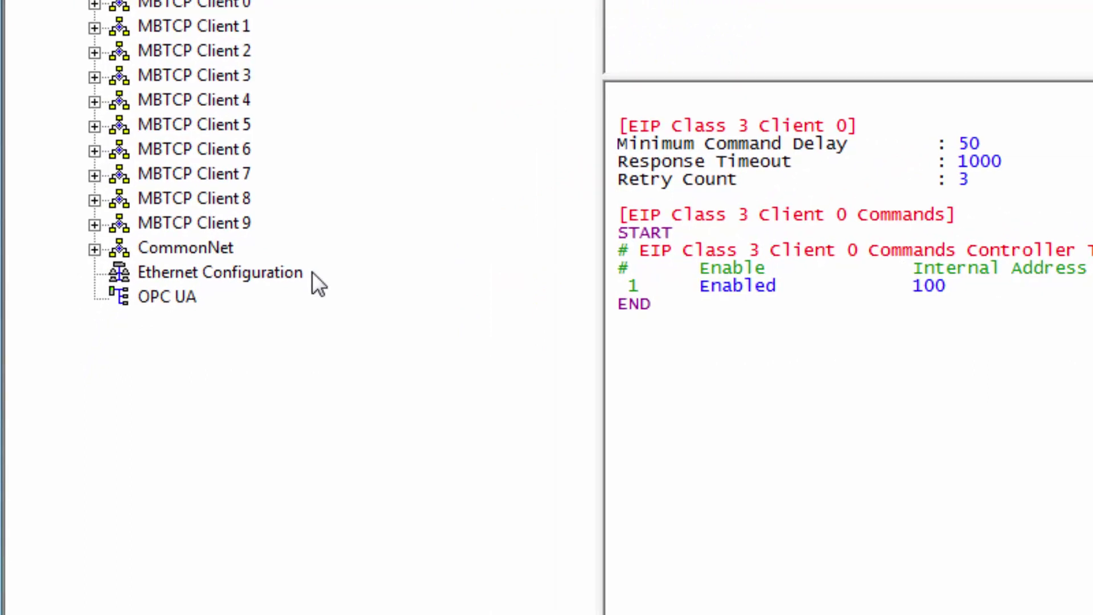
click(168, 295)
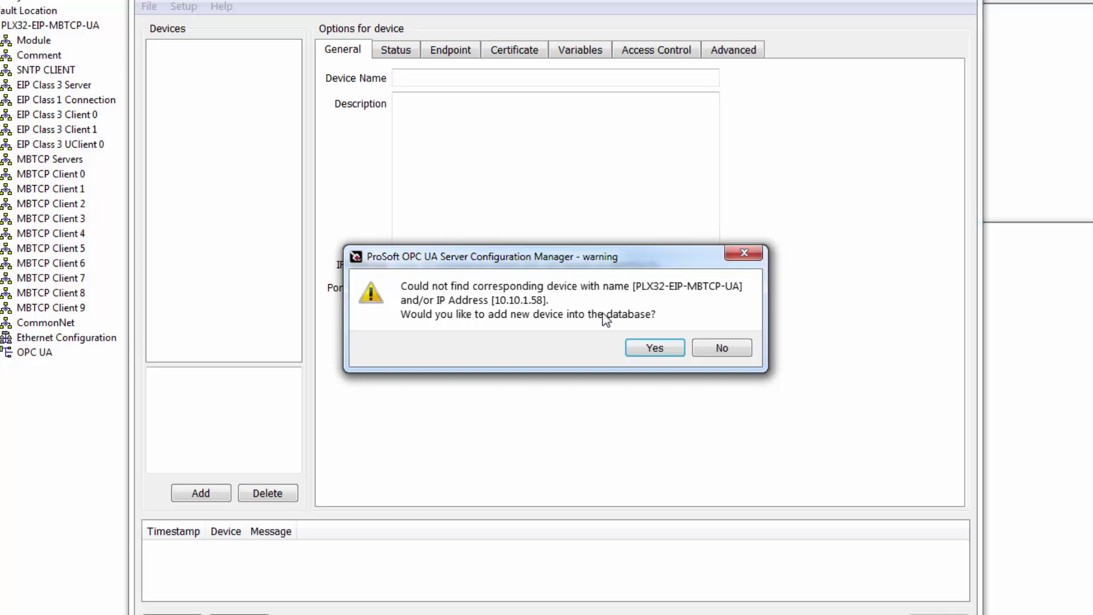
Accept adding PLX32-EIP-MBTCP-UA, keeping its default name and IP 10.10.1.58.
click(656, 351)
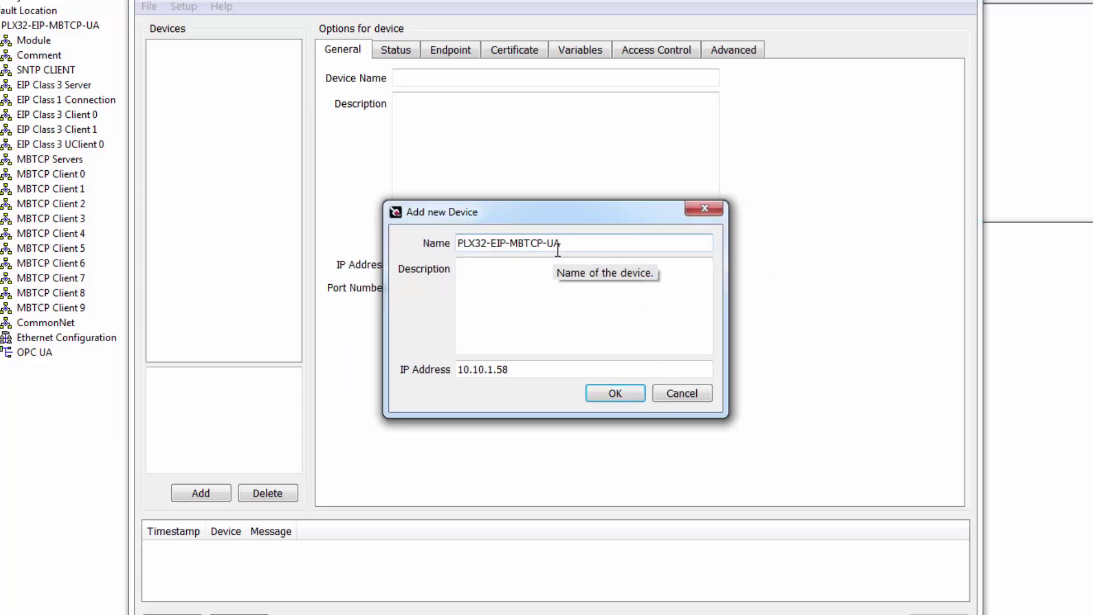
click(508, 315)
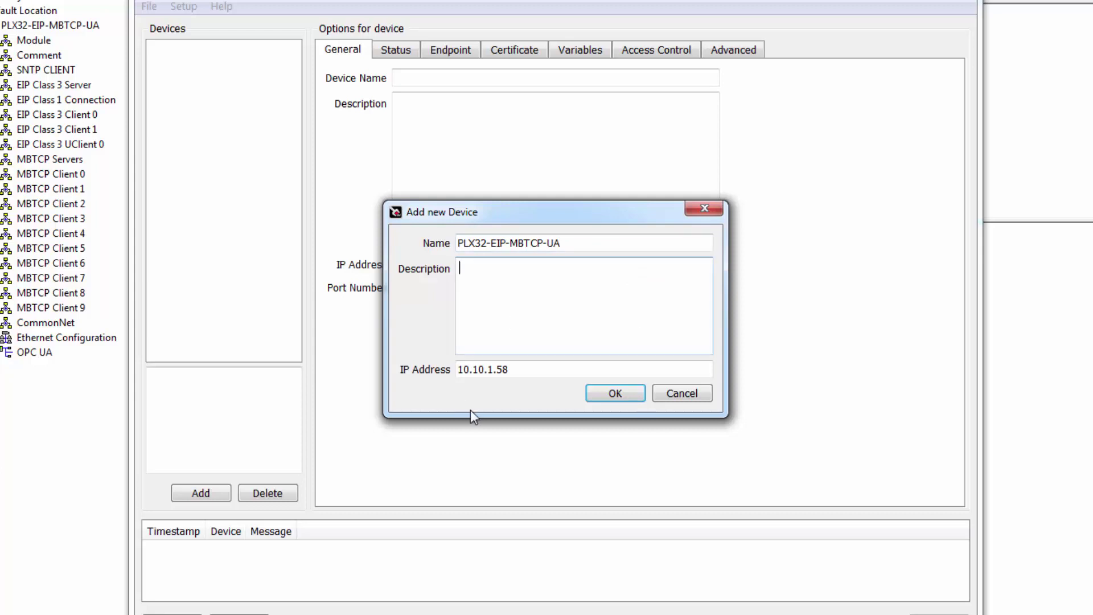
click(617, 395)
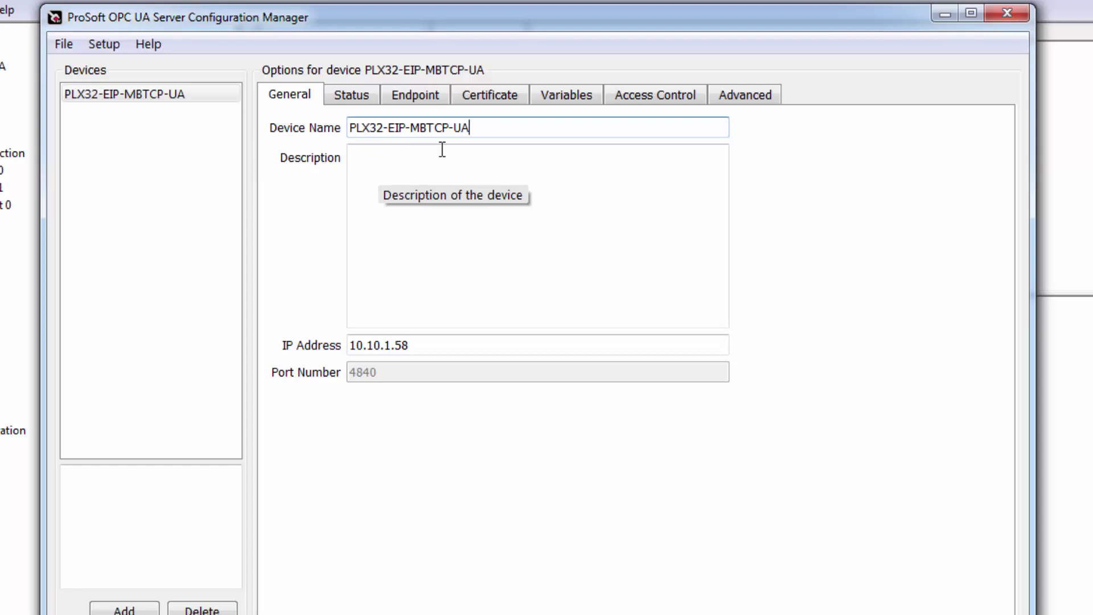
Inspect the device's Status, Endpoint, Certificate, Variables and Access Control pages in turn.
click(360, 102)
mouse_move(624, 195)
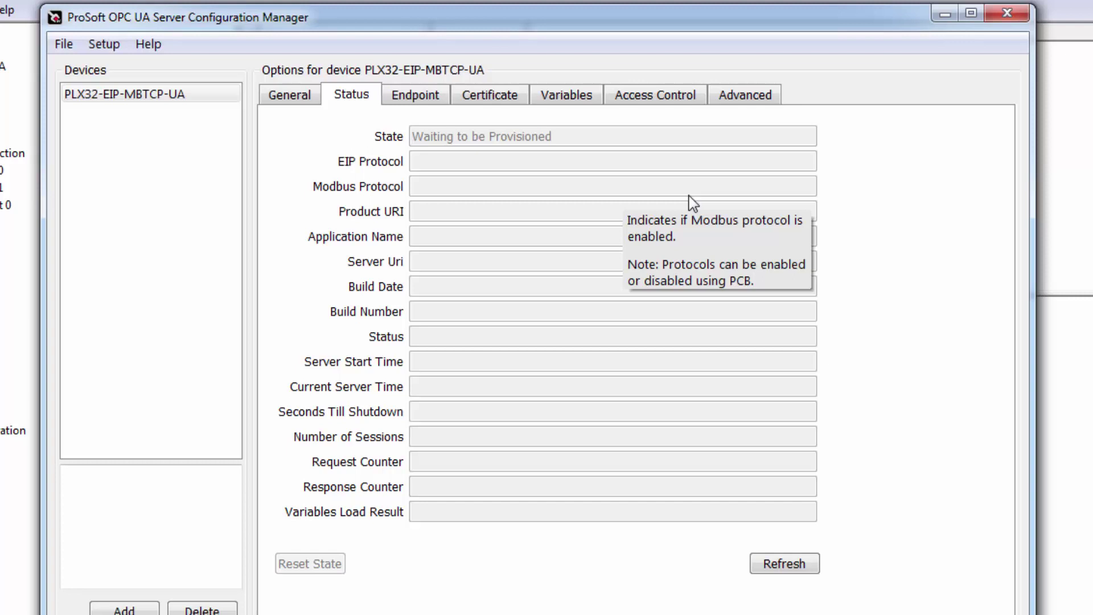
click(445, 101)
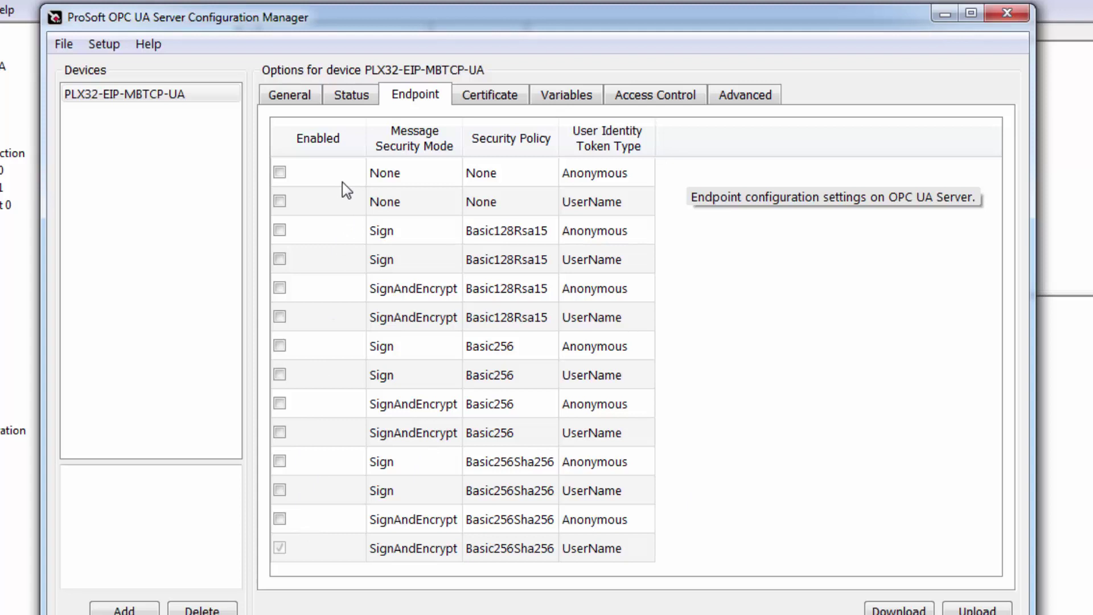
click(513, 97)
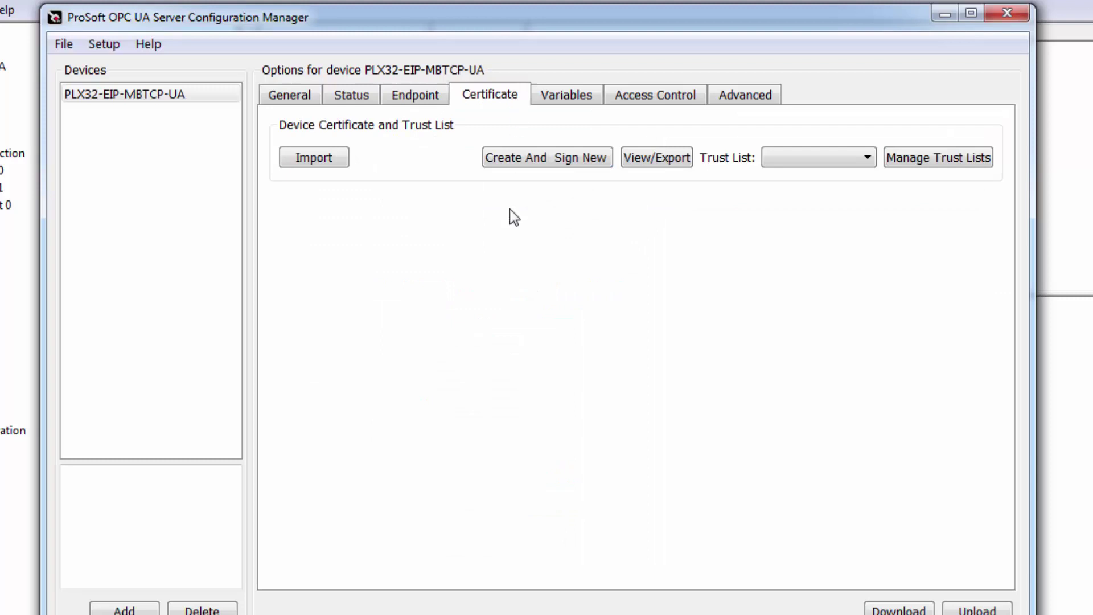
click(595, 101)
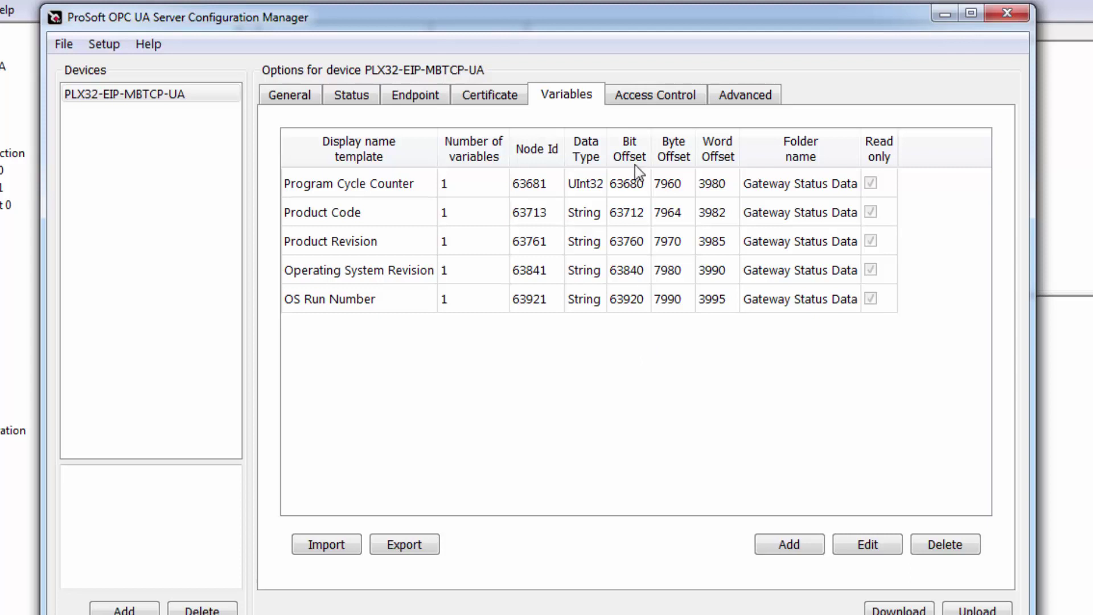
click(686, 98)
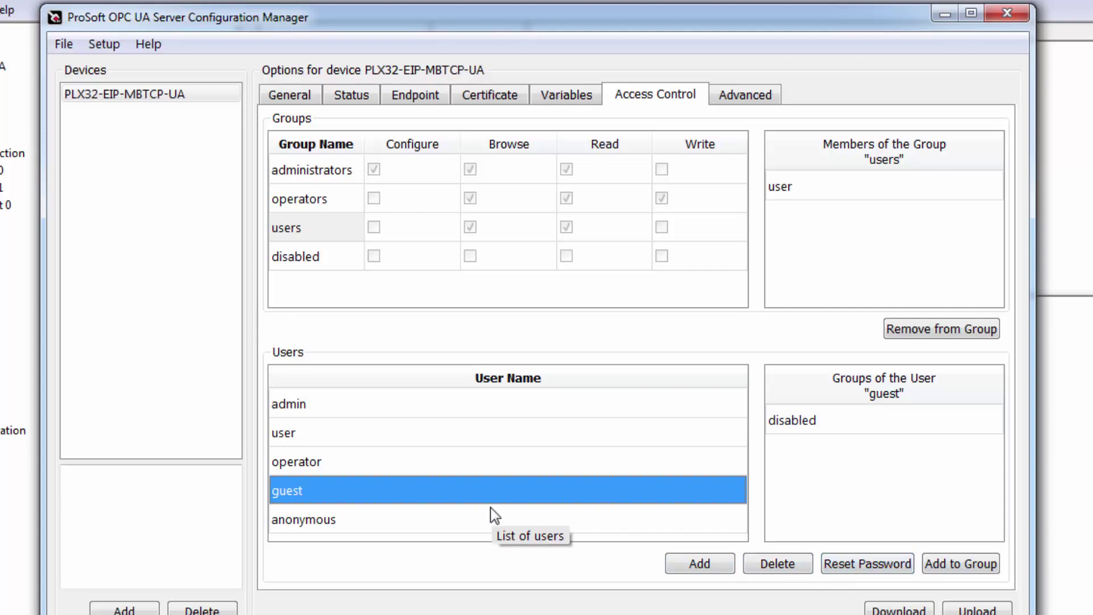
Switch back to the General page showing IP 10.10.1.58 and port 4840.
click(290, 97)
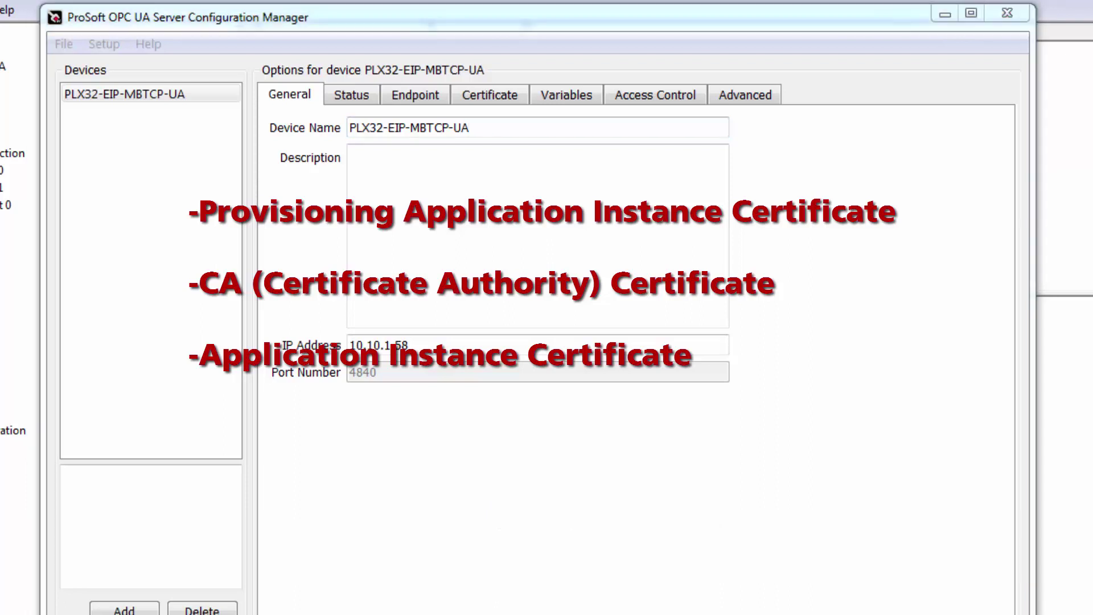
click(357, 447)
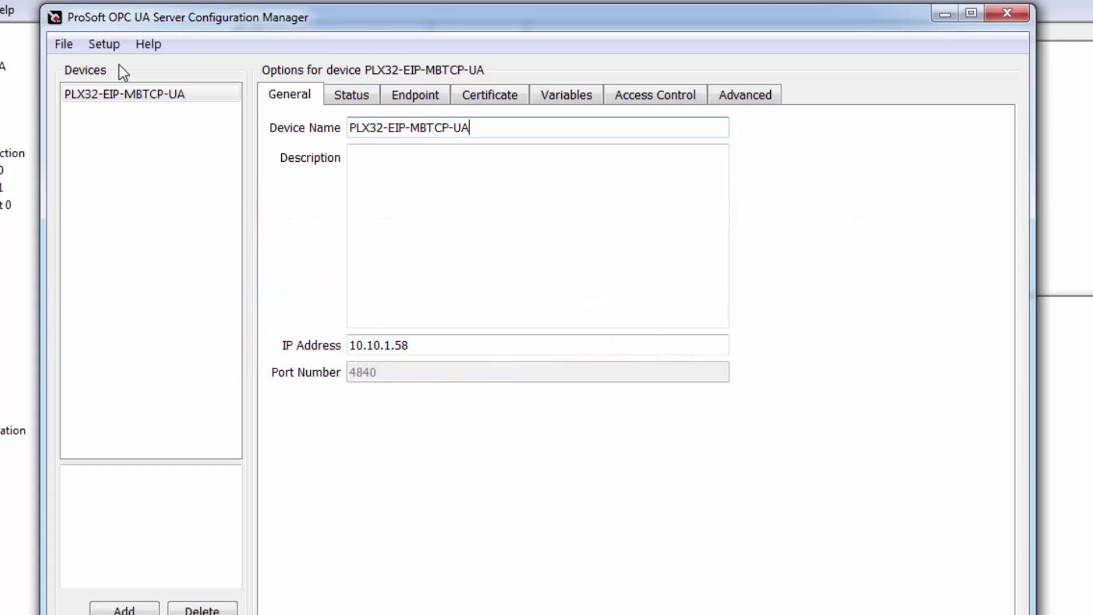
Start a provisioning application instance certificate with organization 'ProSoft'.
click(104, 46)
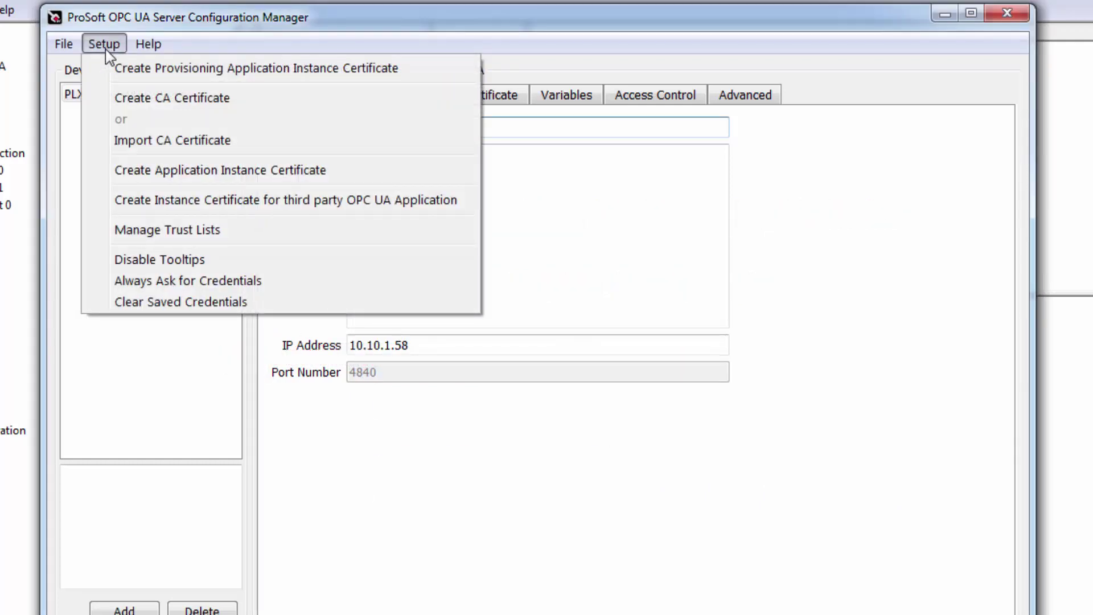
click(418, 68)
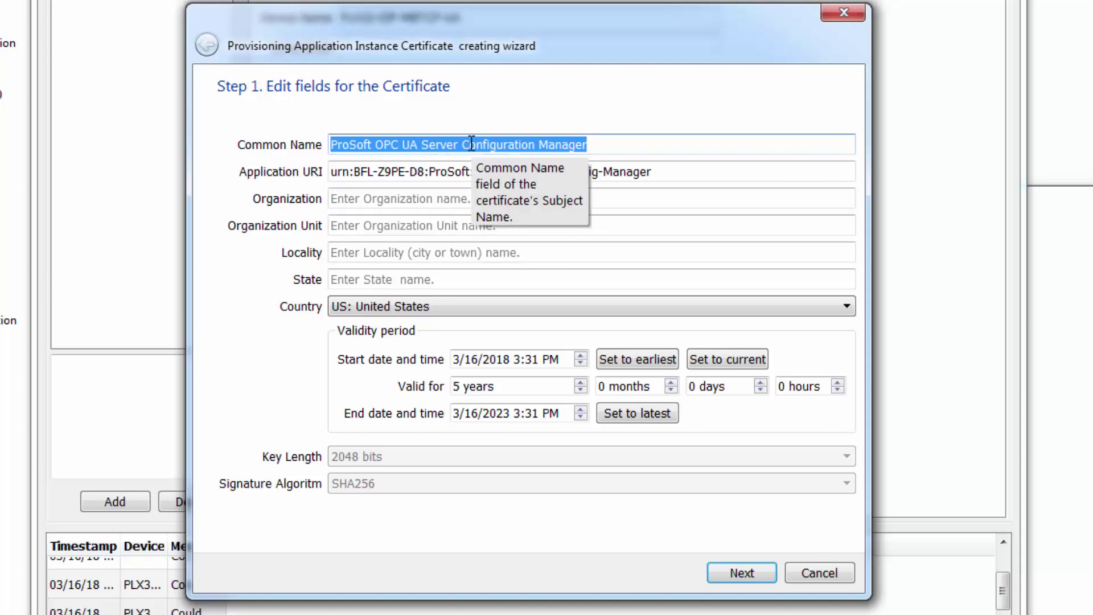
click(375, 203)
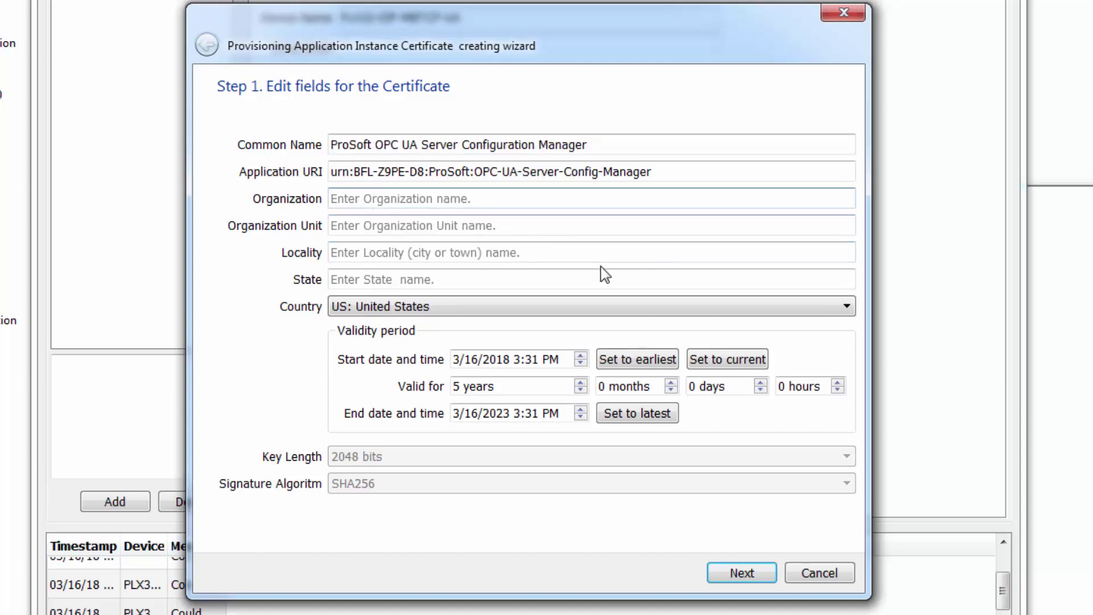
text(ProSoft)
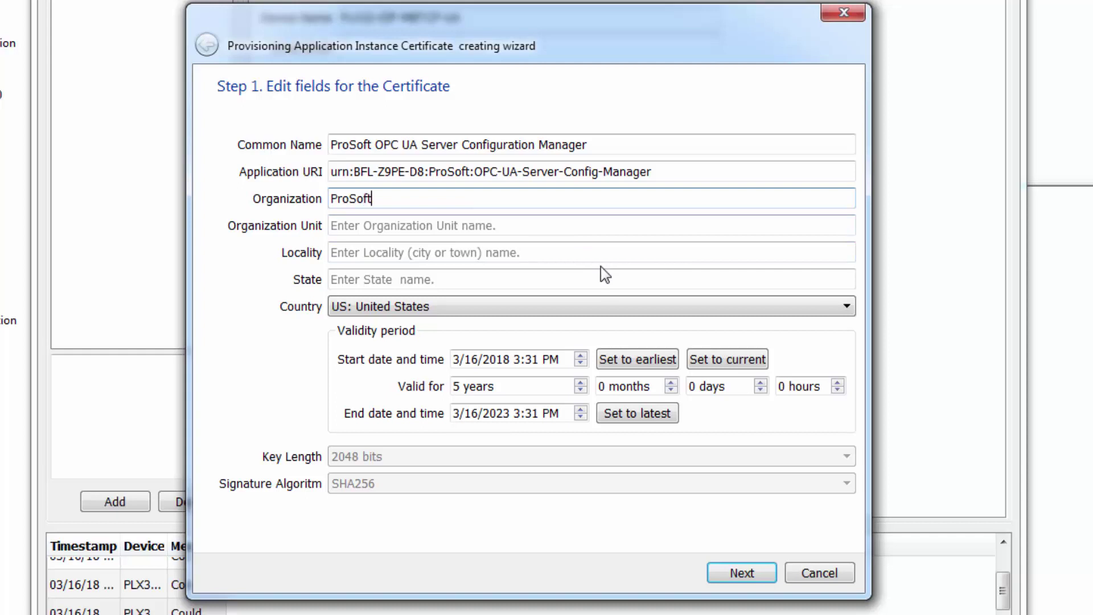
key(Tab)
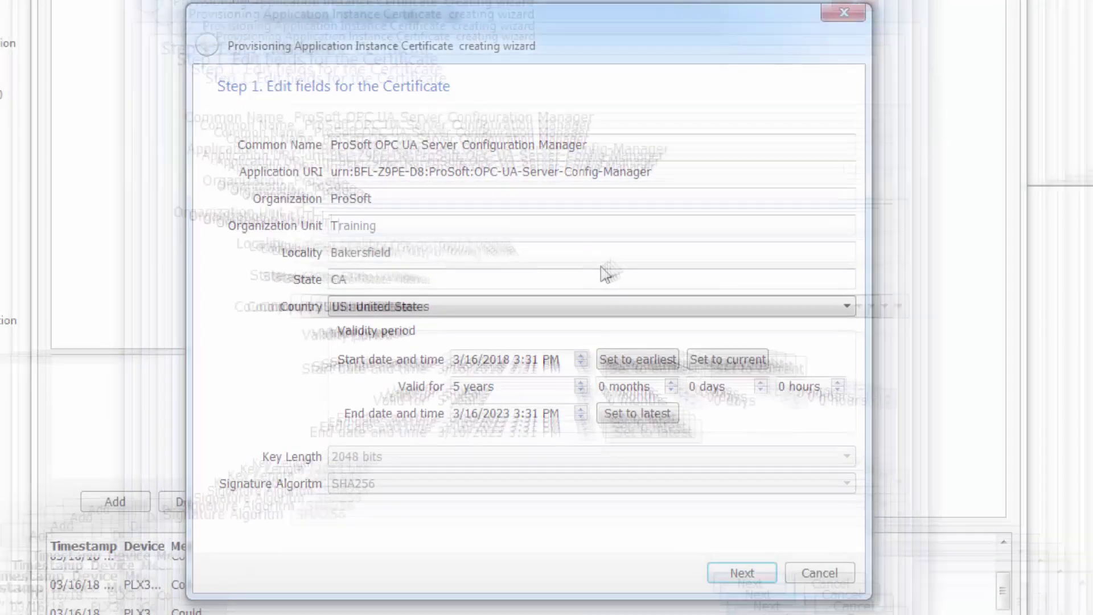
Set start time to now, validity to 5 years and the latest end date, then generate it.
click(727, 359)
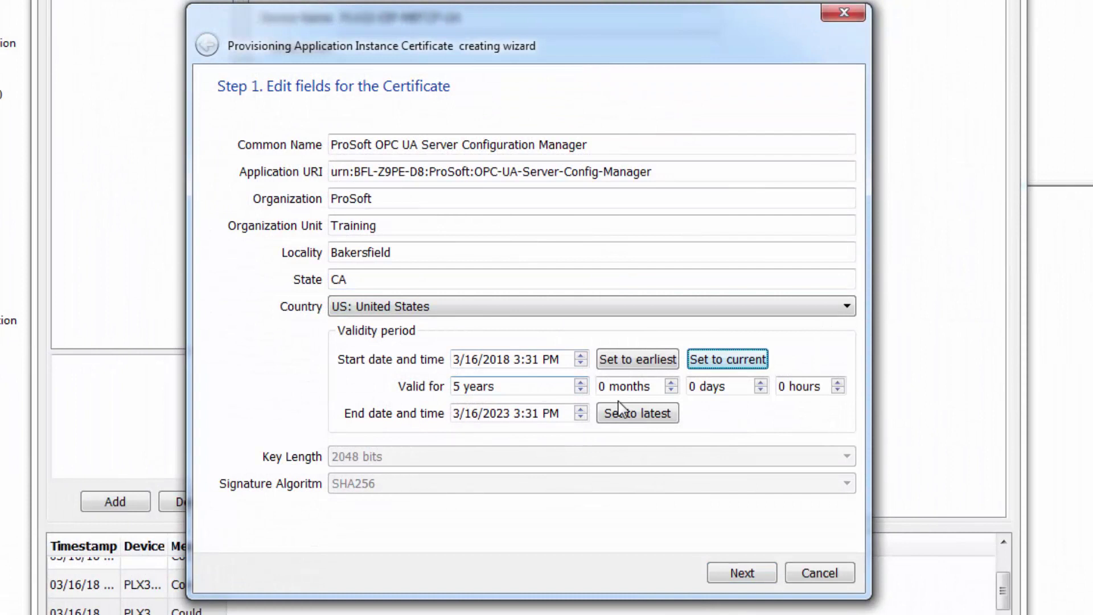
click(581, 391)
click(581, 391)
click(581, 390)
click(581, 391)
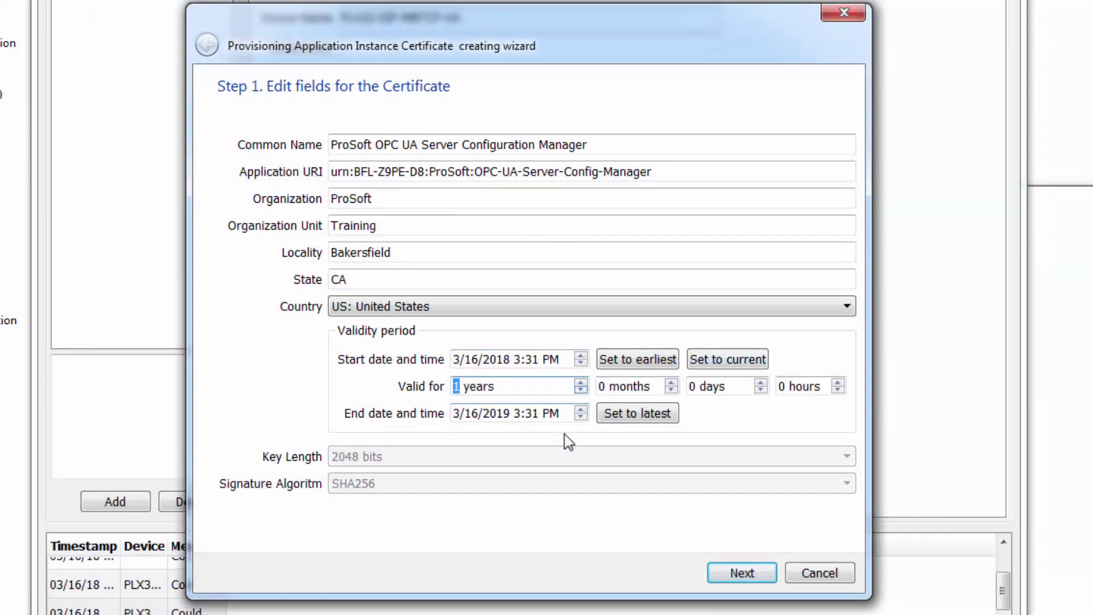
click(517, 386)
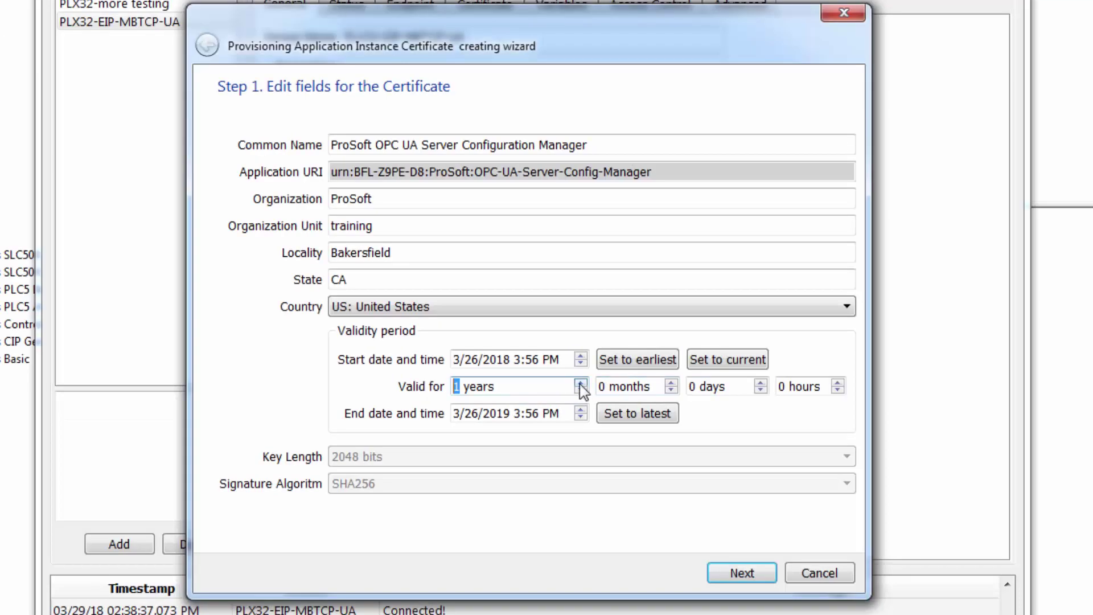
click(580, 383)
click(580, 382)
click(581, 383)
click(580, 382)
click(622, 414)
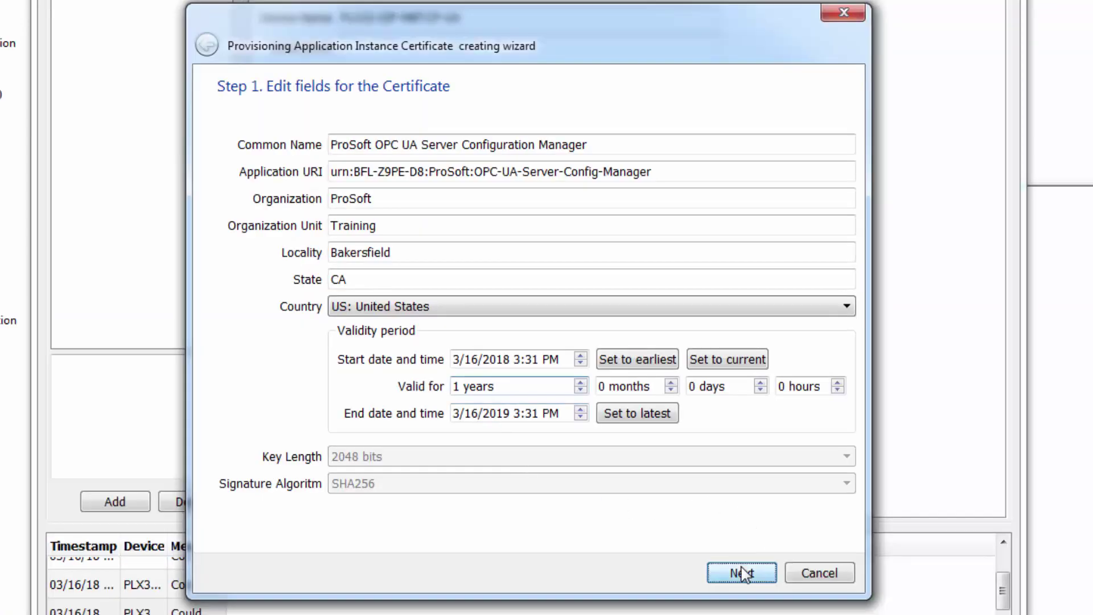
click(741, 573)
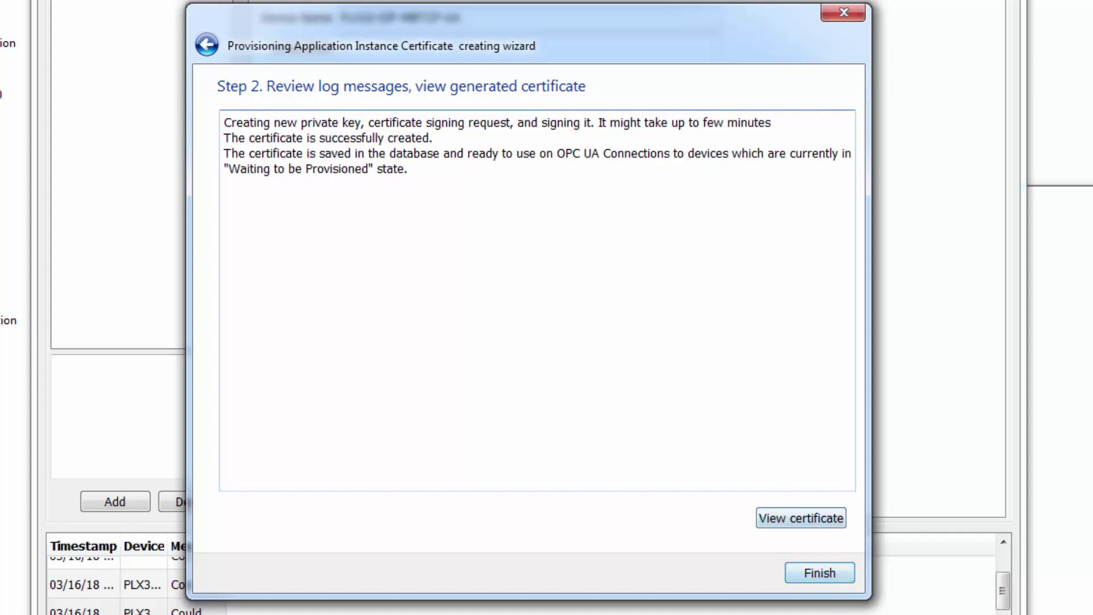
click(828, 574)
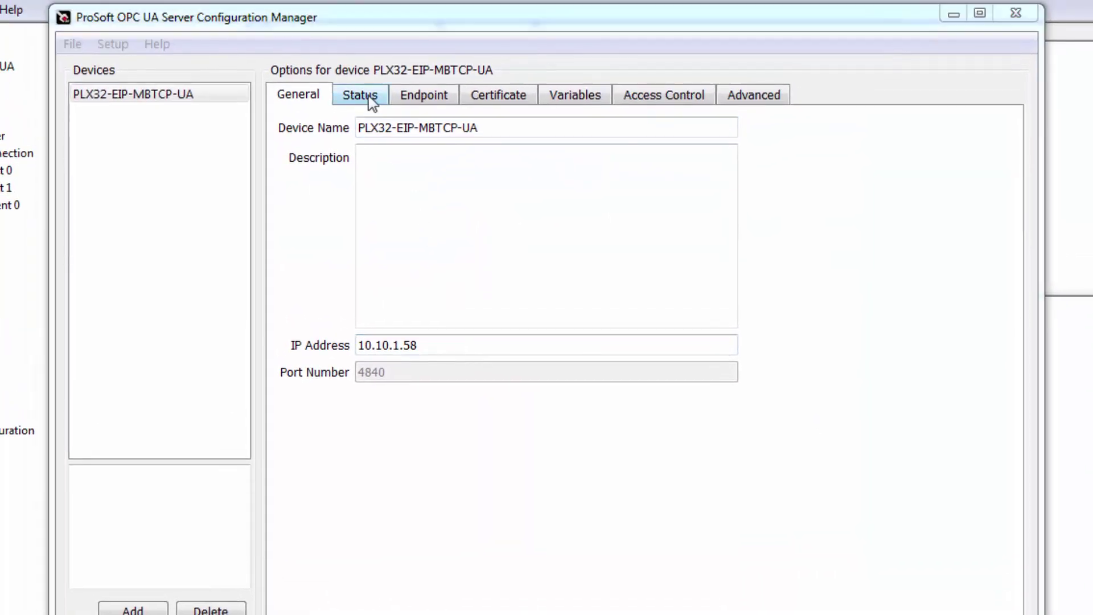
Log in on the Status page as admin with the account password, saving both credentials.
click(370, 98)
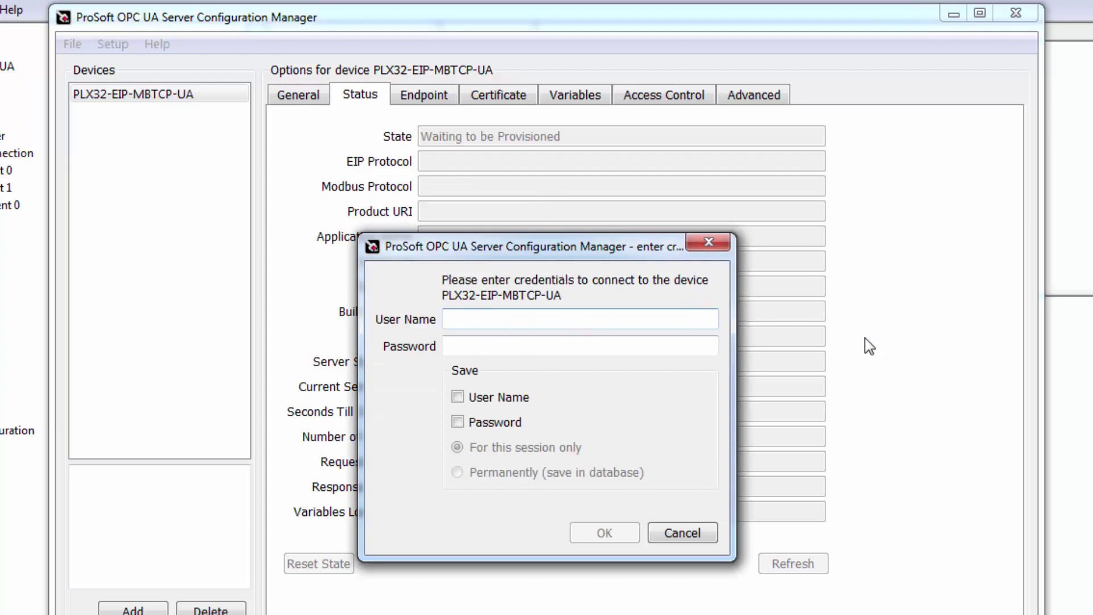
text(admin)
key(Tab)
text(passw)
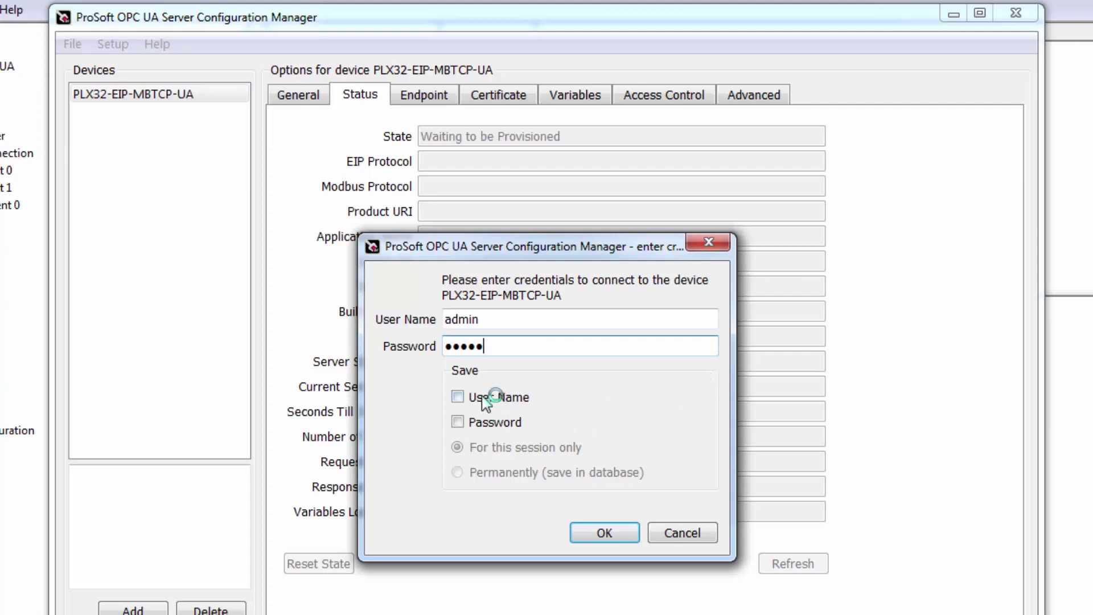
click(458, 397)
click(458, 422)
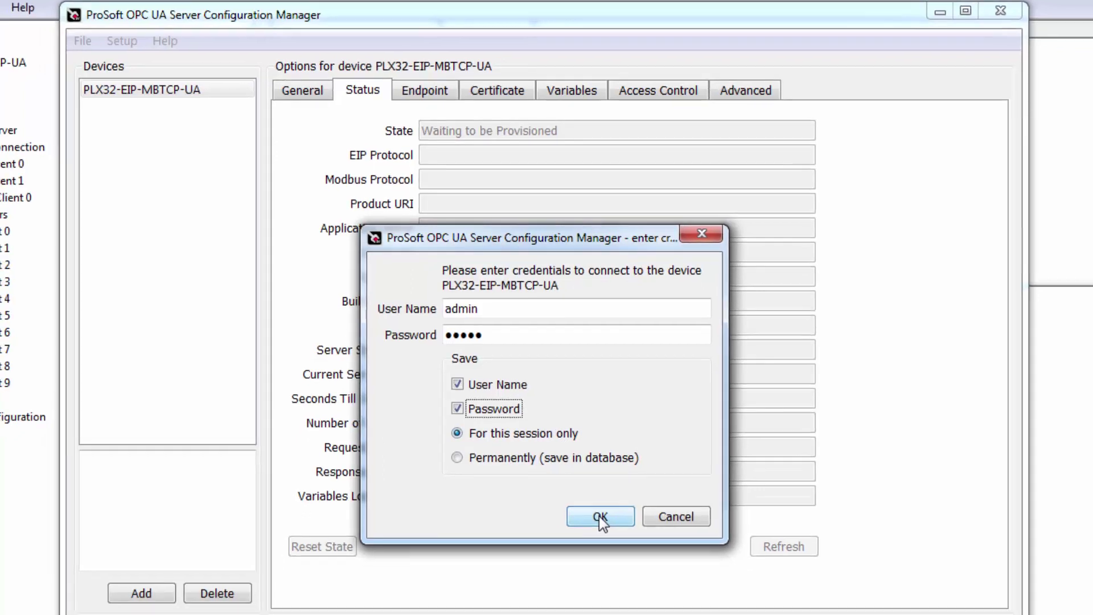
click(604, 534)
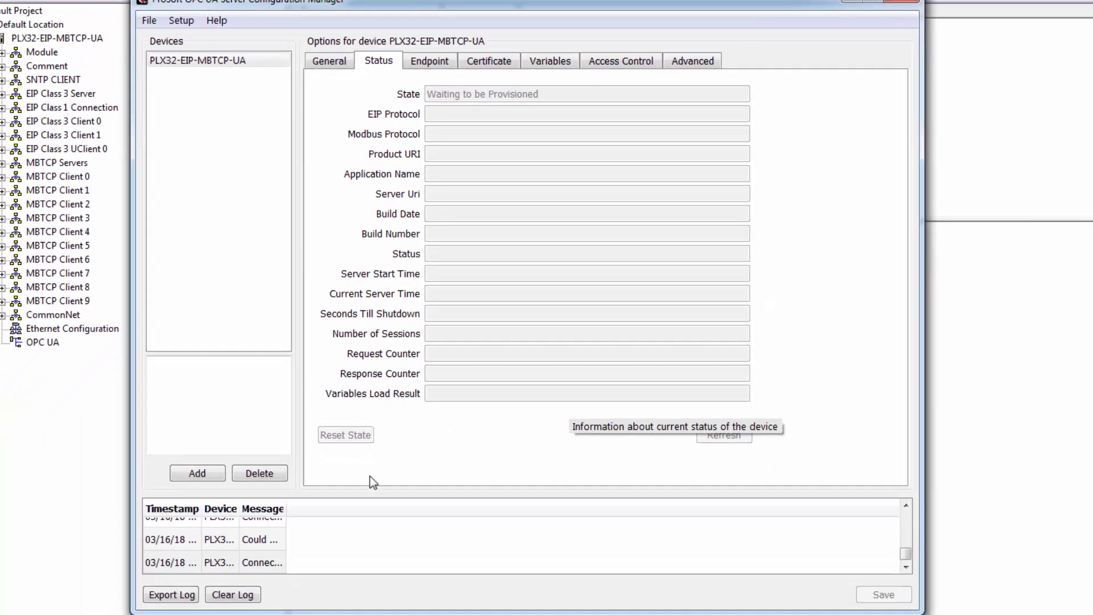
Widen the log's Message and Timestamp columns to read the Connected! entry.
drag(285, 508, 794, 510)
drag(240, 508, 459, 513)
drag(201, 508, 278, 507)
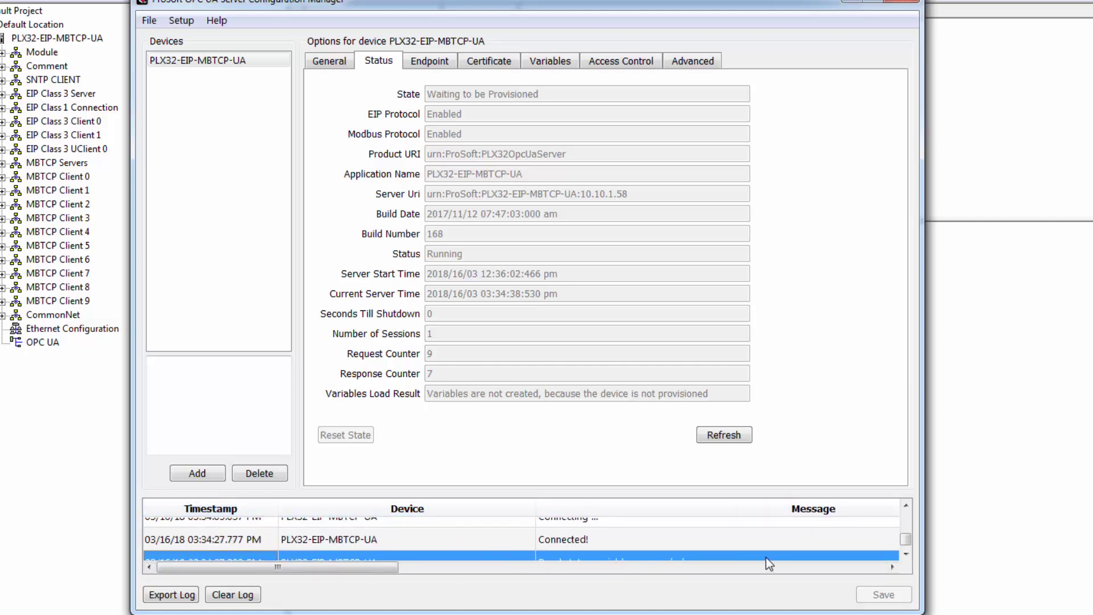
click(621, 537)
scroll(611, 538, right, 5)
click(193, 21)
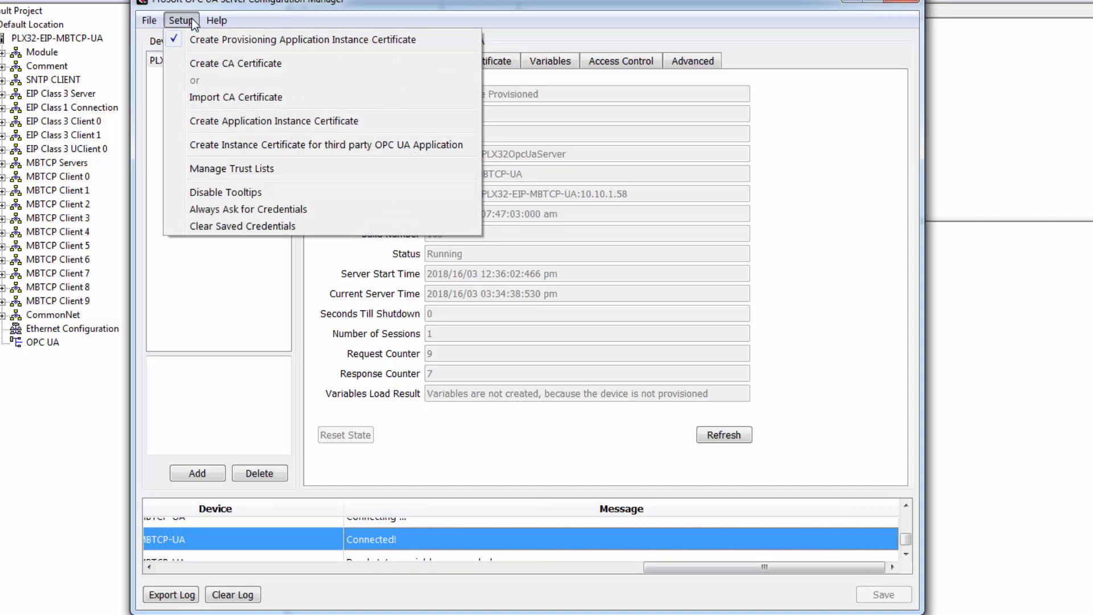
Create and save a CA certificate with organization 'ProSoft'.
click(239, 64)
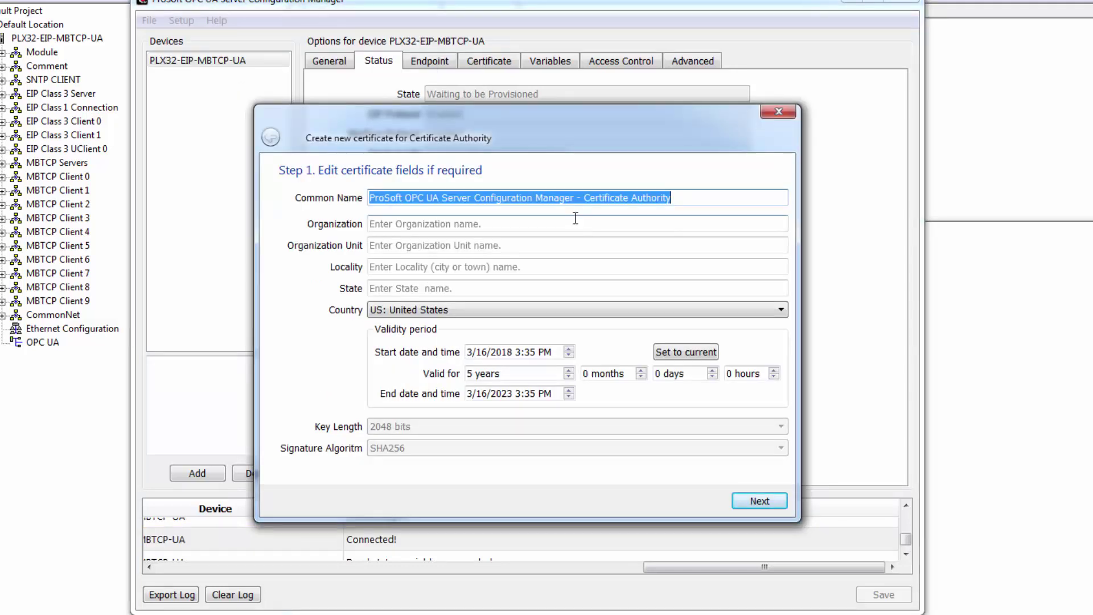
click(407, 224)
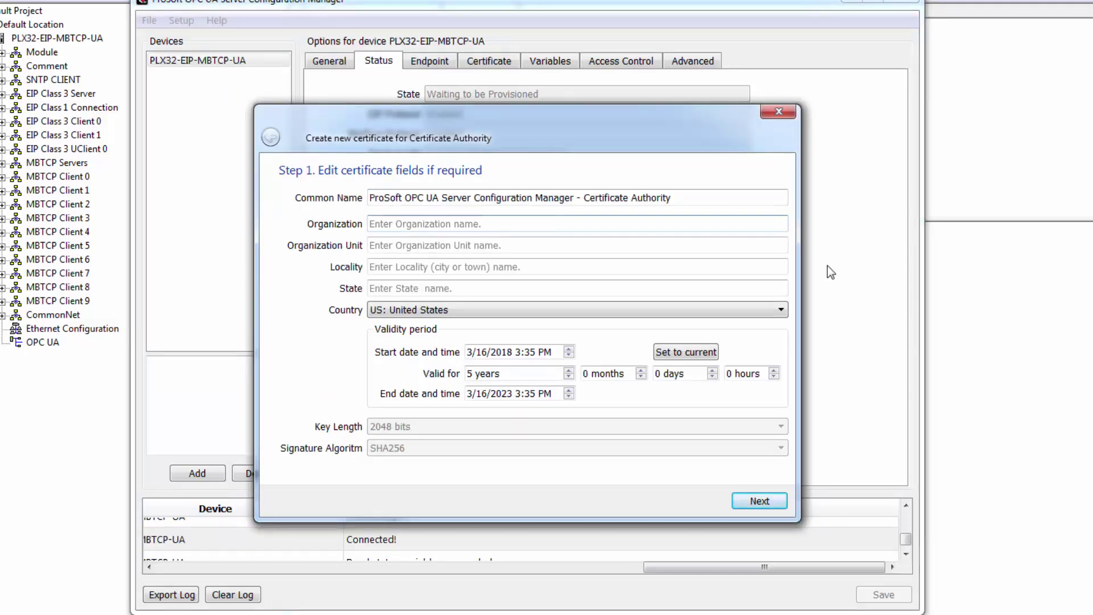
text(Pro)
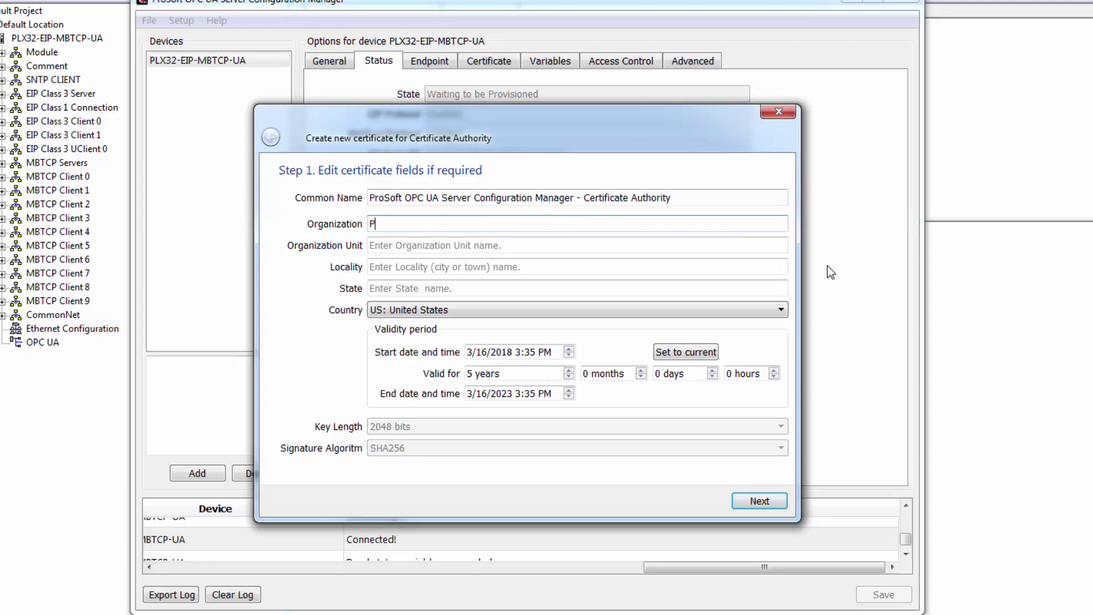
text(Soft)
key(Tab)
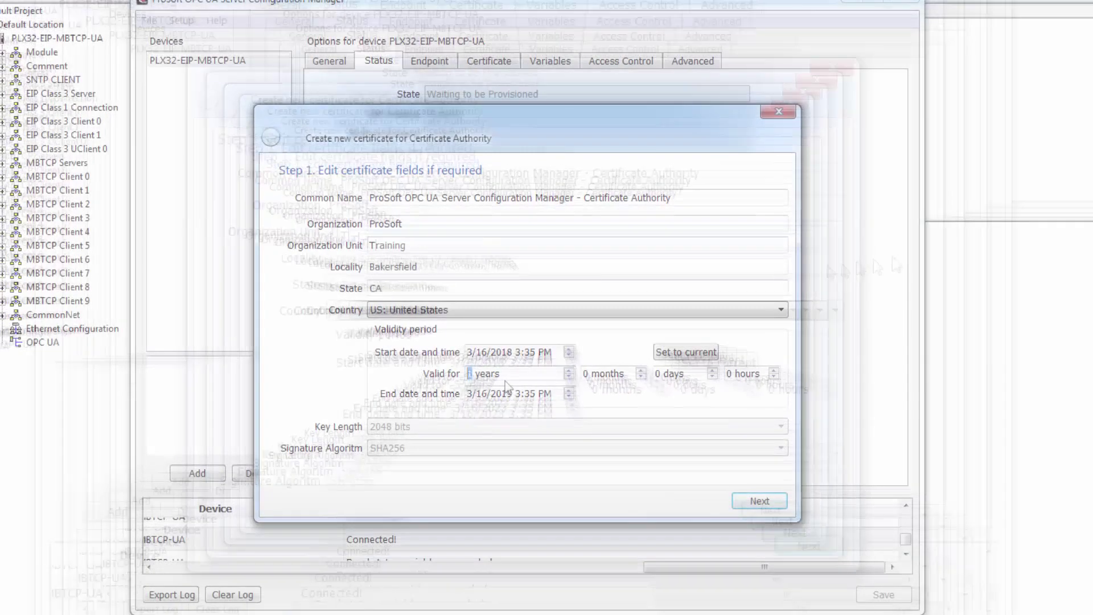
click(764, 500)
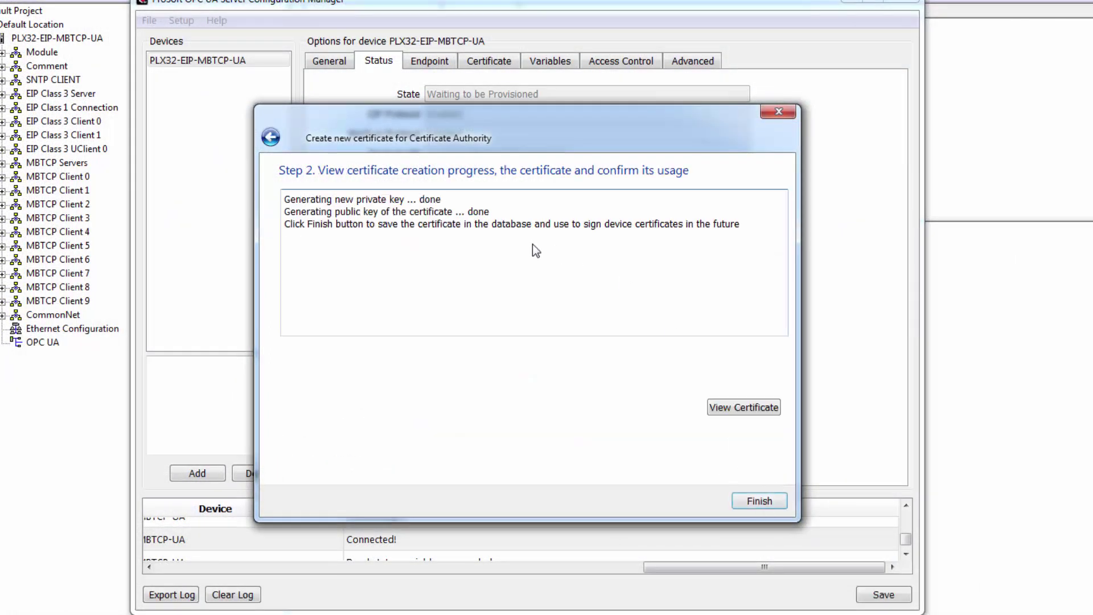
click(757, 499)
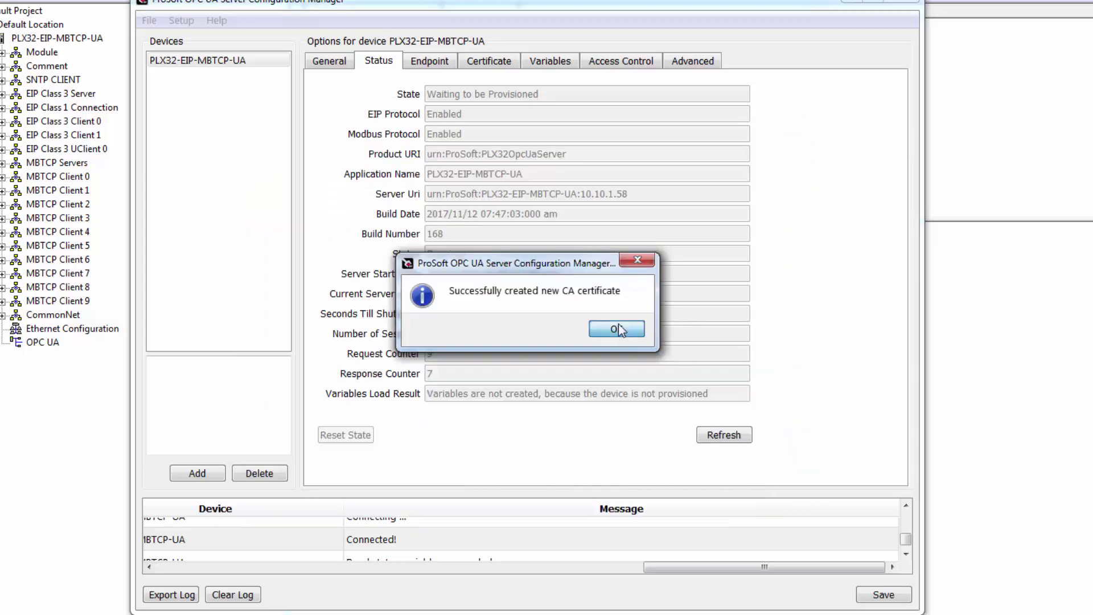
click(619, 330)
Generate and save a new application instance certificate.
click(181, 25)
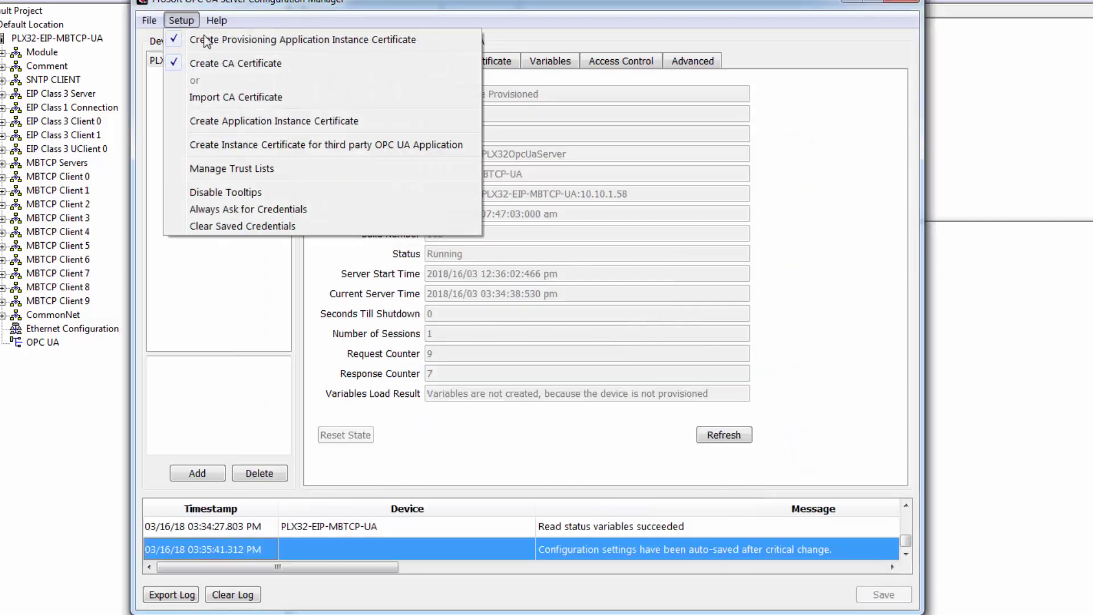
click(388, 125)
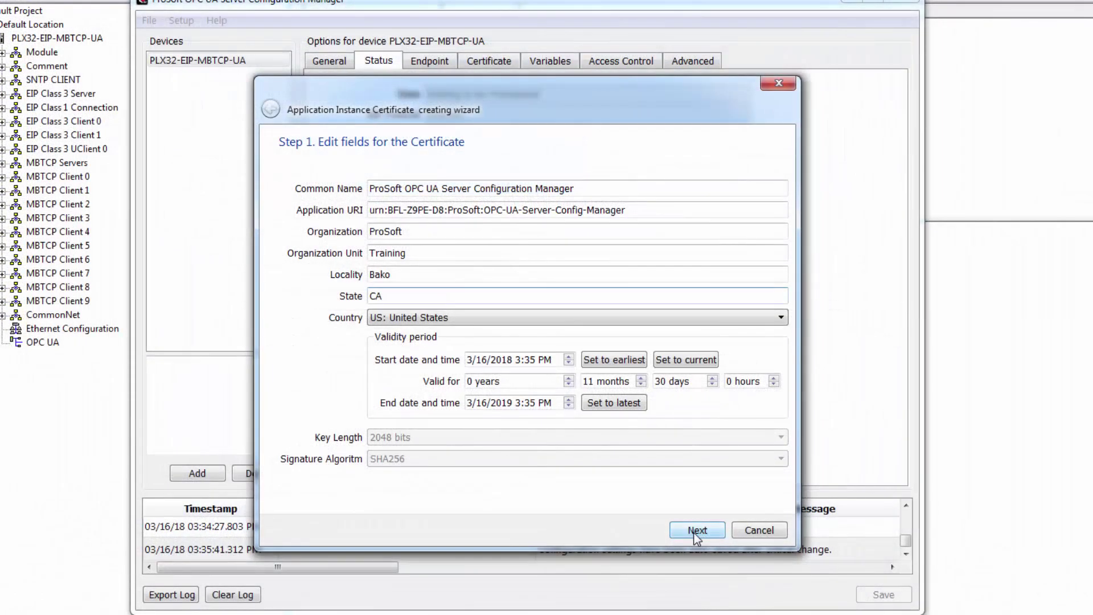
click(696, 531)
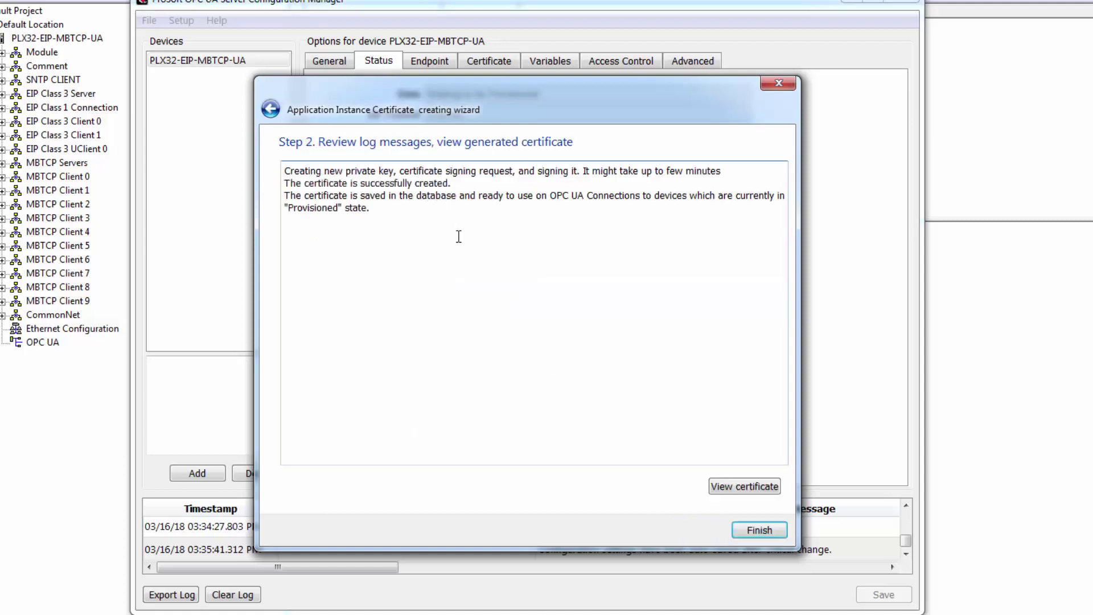
click(761, 533)
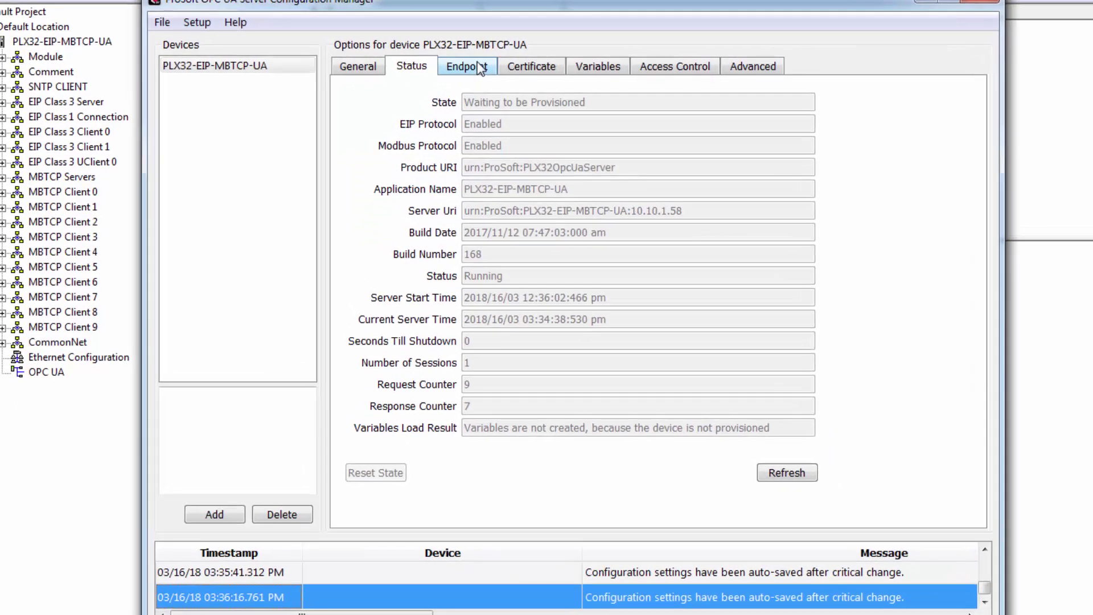
Enable the None/None Anonymous, None/None UserName and SignAndEncrypt Basic256Sha256 Anonymous endpoints.
click(438, 60)
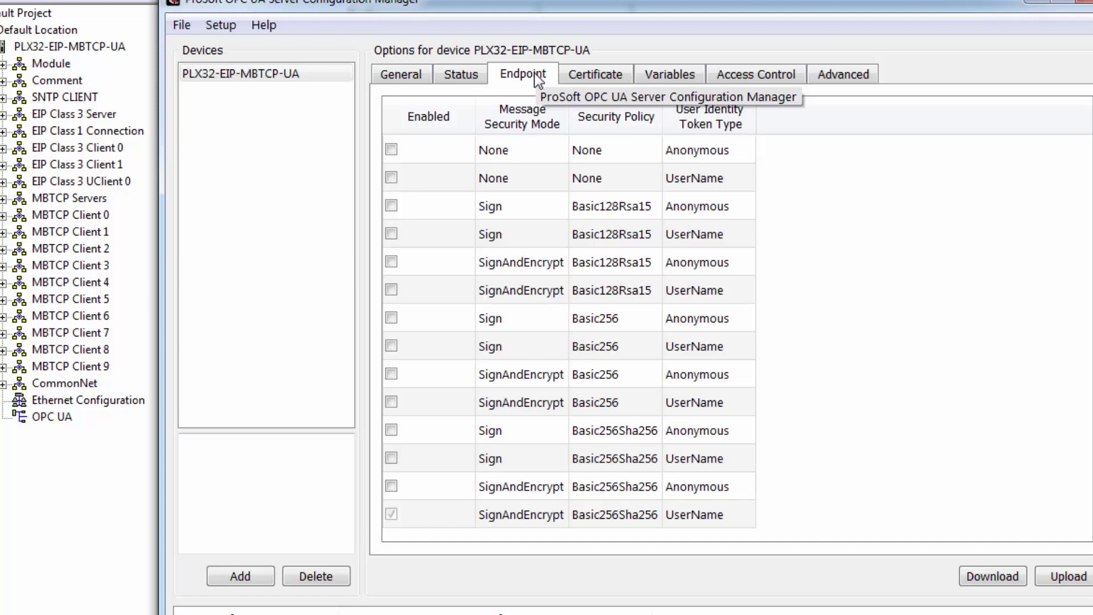
click(391, 149)
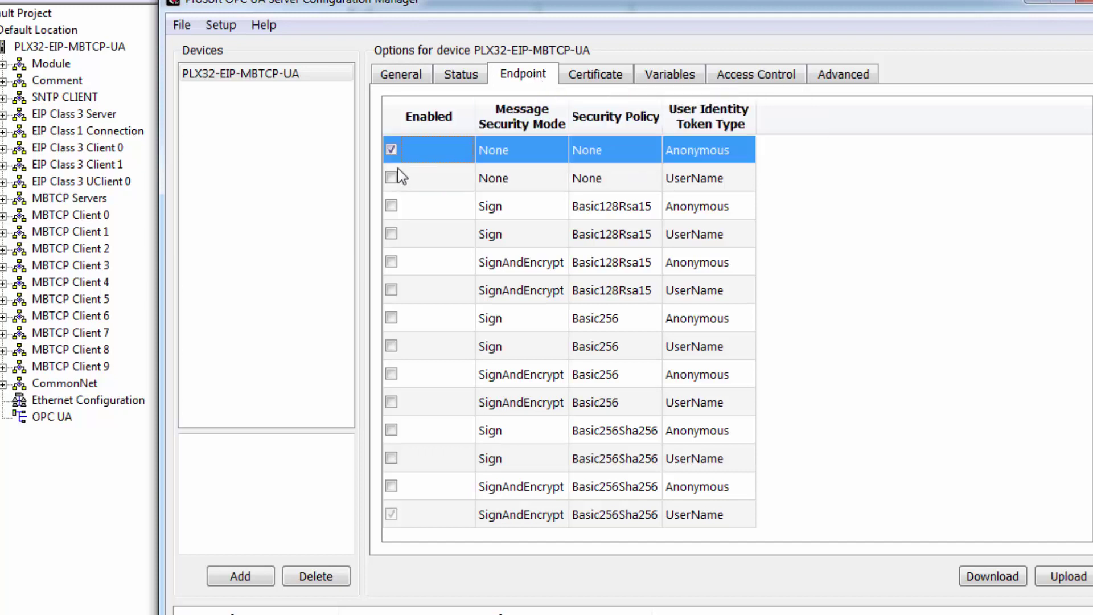
click(391, 178)
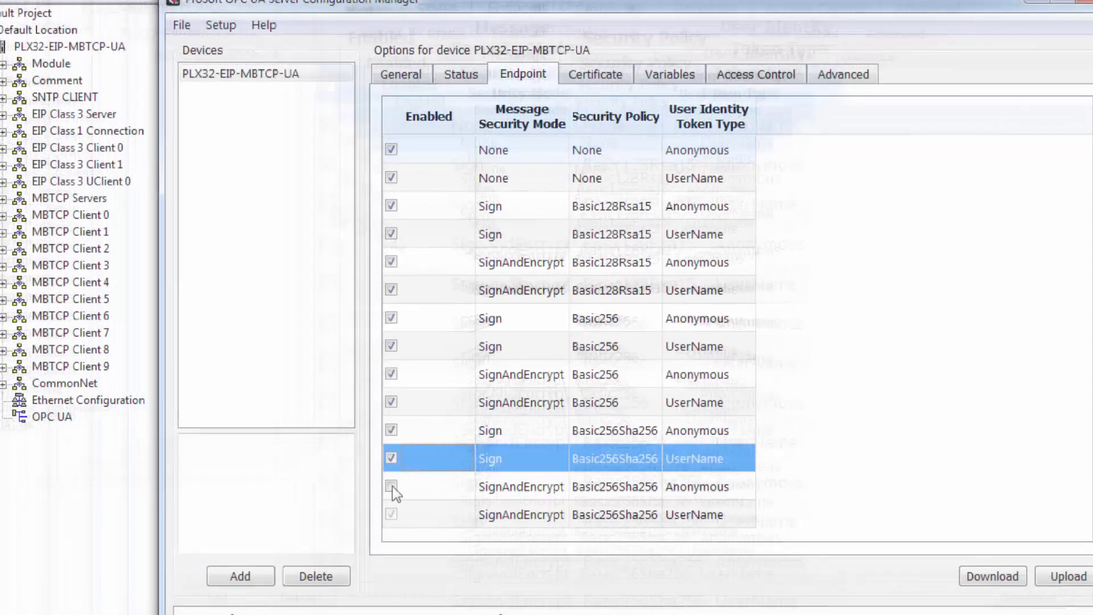
click(391, 485)
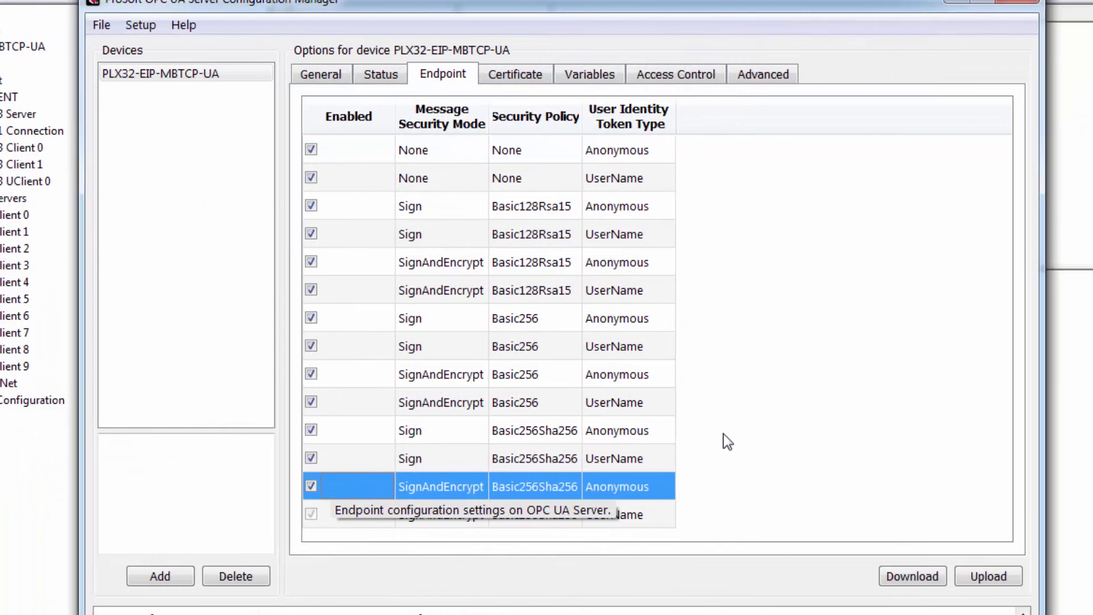
Download the endpoint settings to the device, ignoring the default-password warning.
click(901, 578)
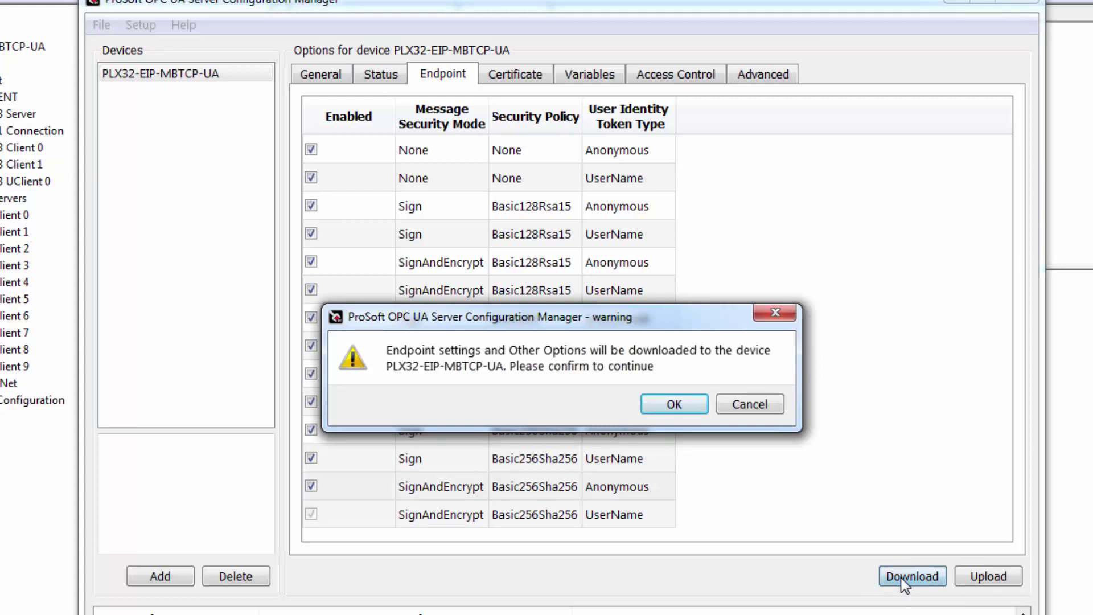
click(695, 400)
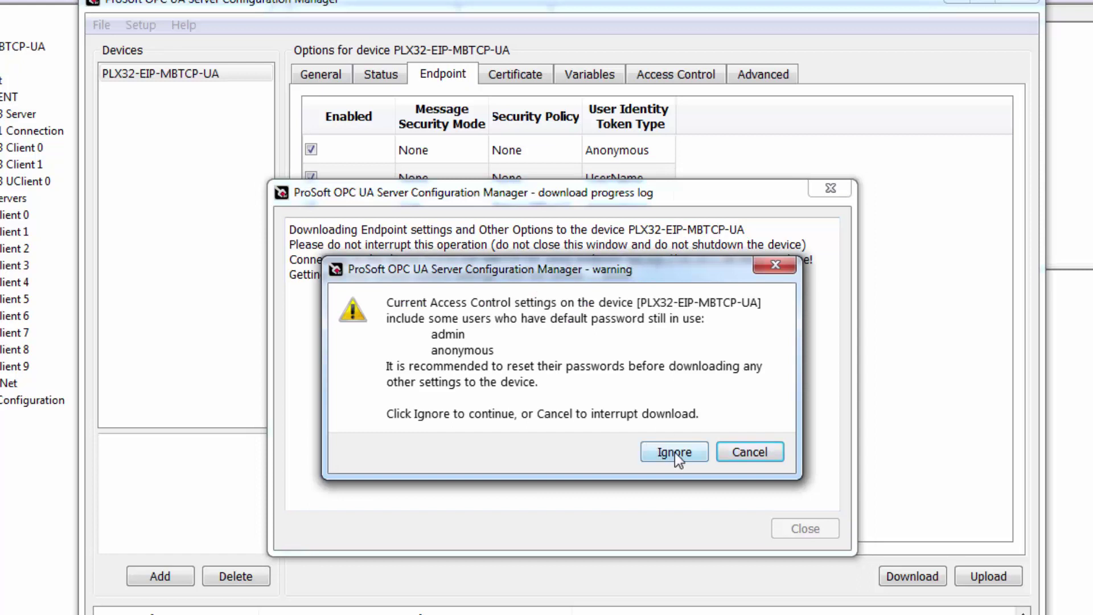
click(675, 453)
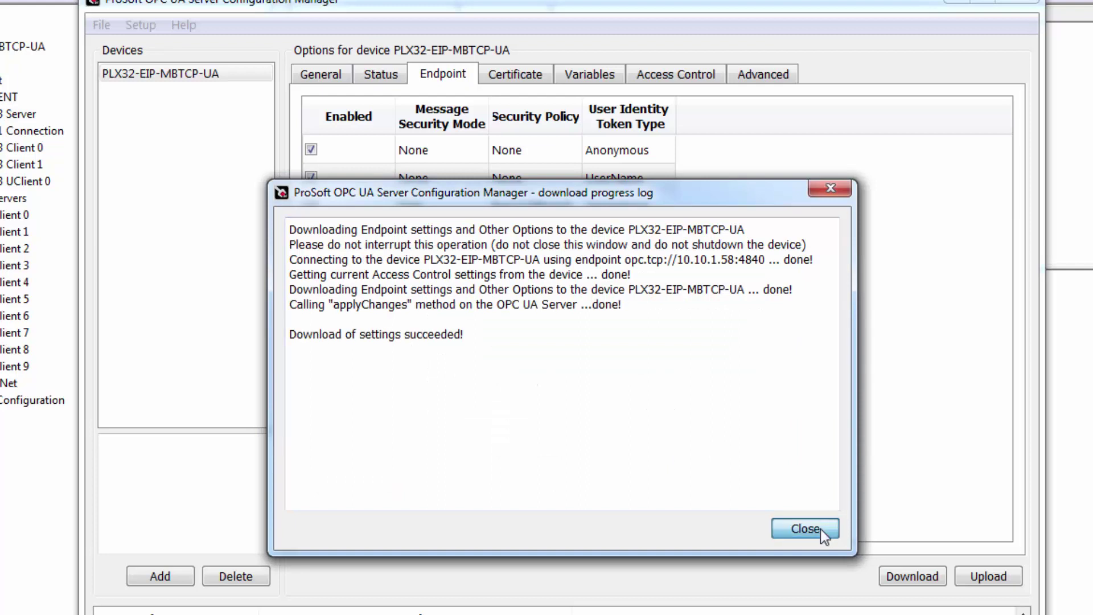
click(805, 529)
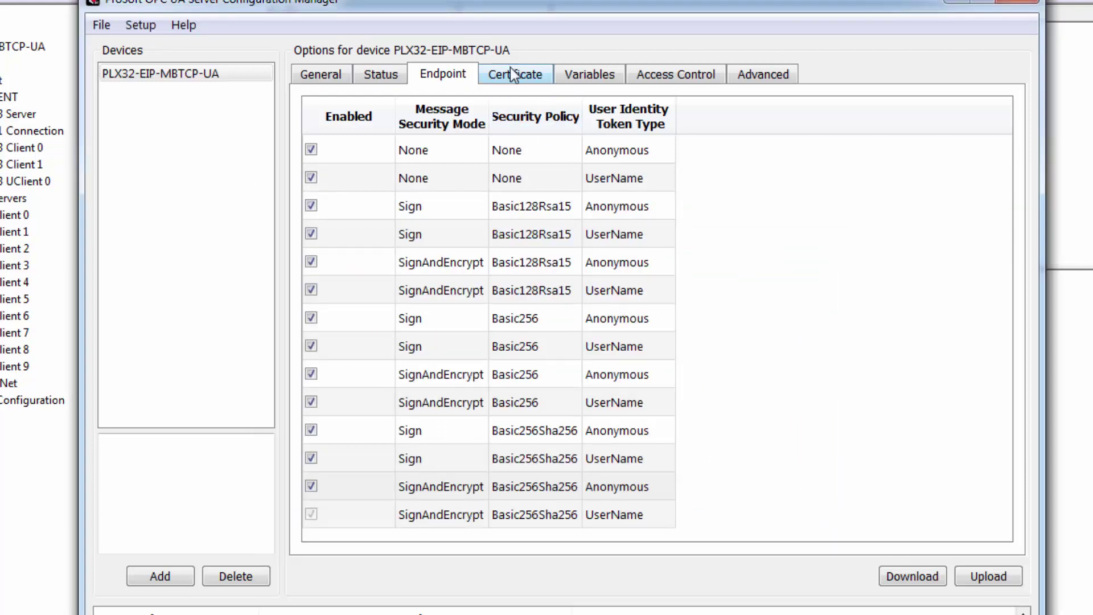
click(512, 72)
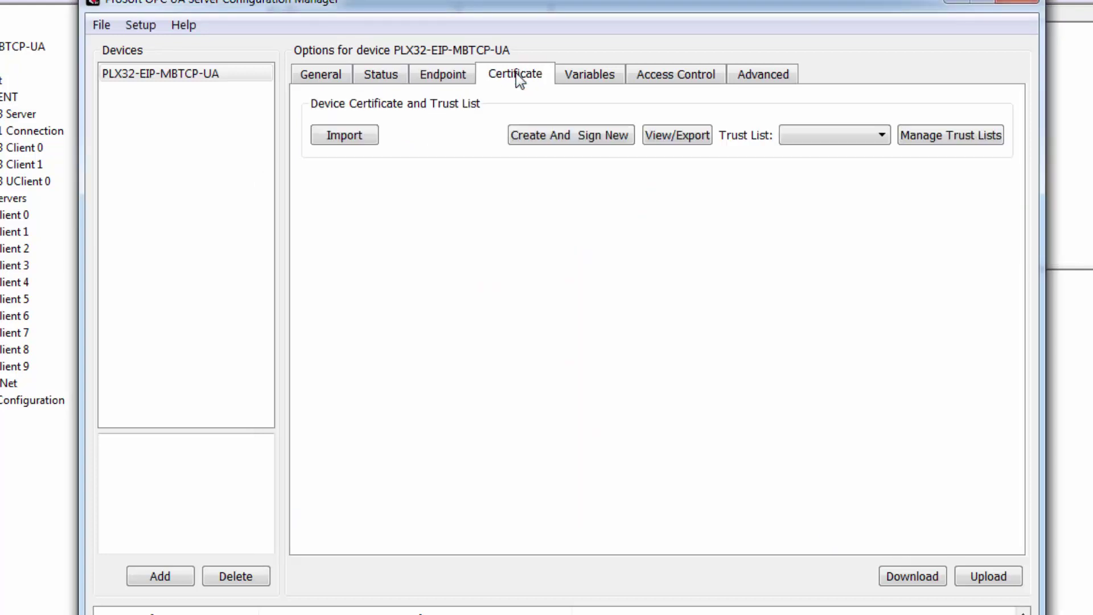
Start a new device certificate with certificate type 2048 bit RSA128.
click(571, 141)
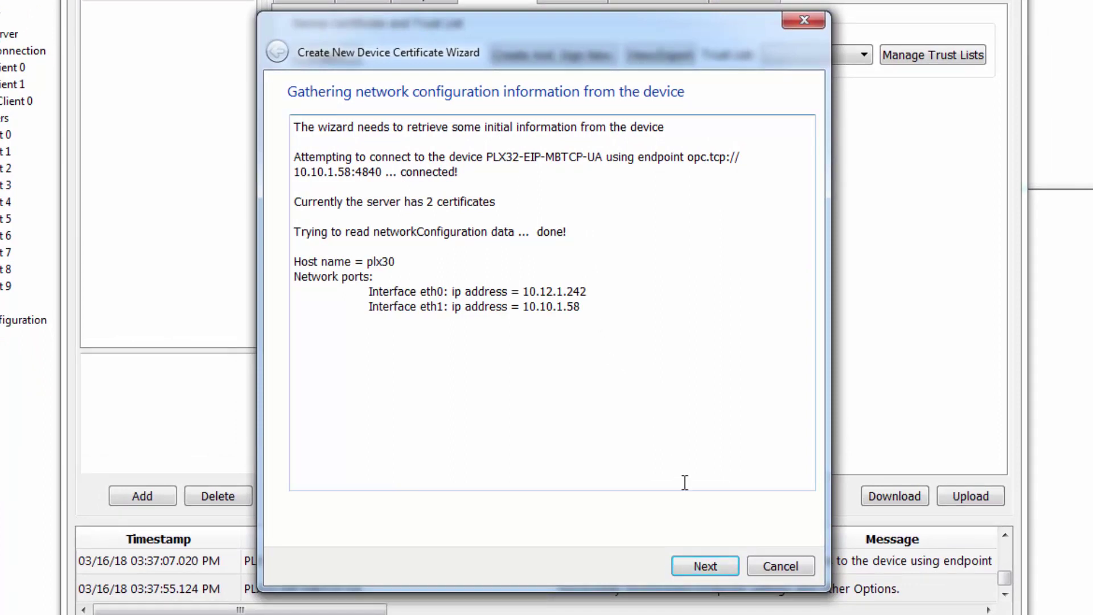
click(688, 566)
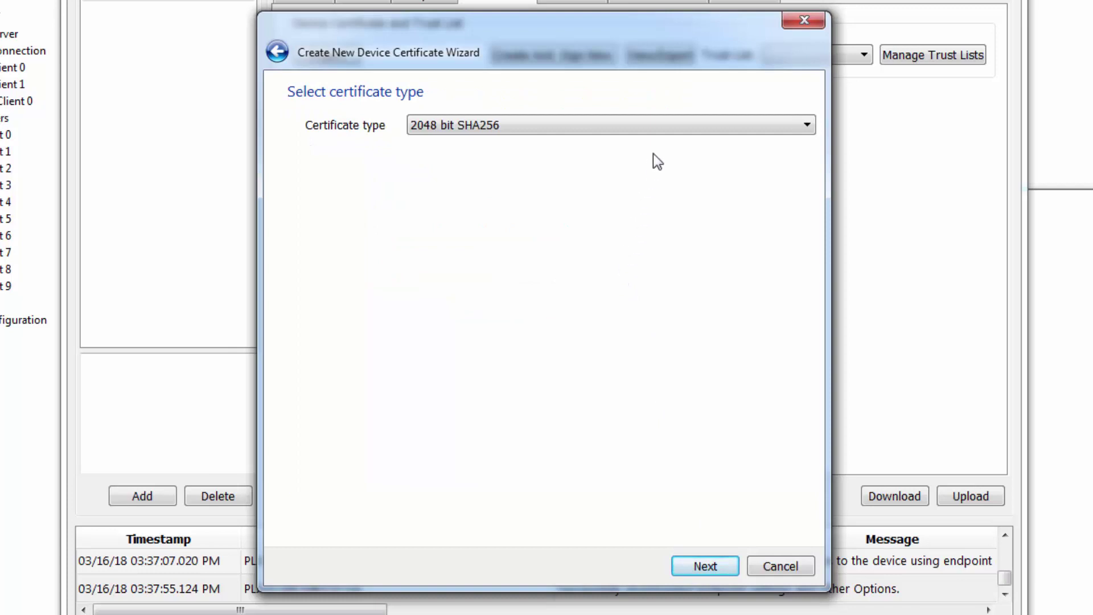
click(656, 131)
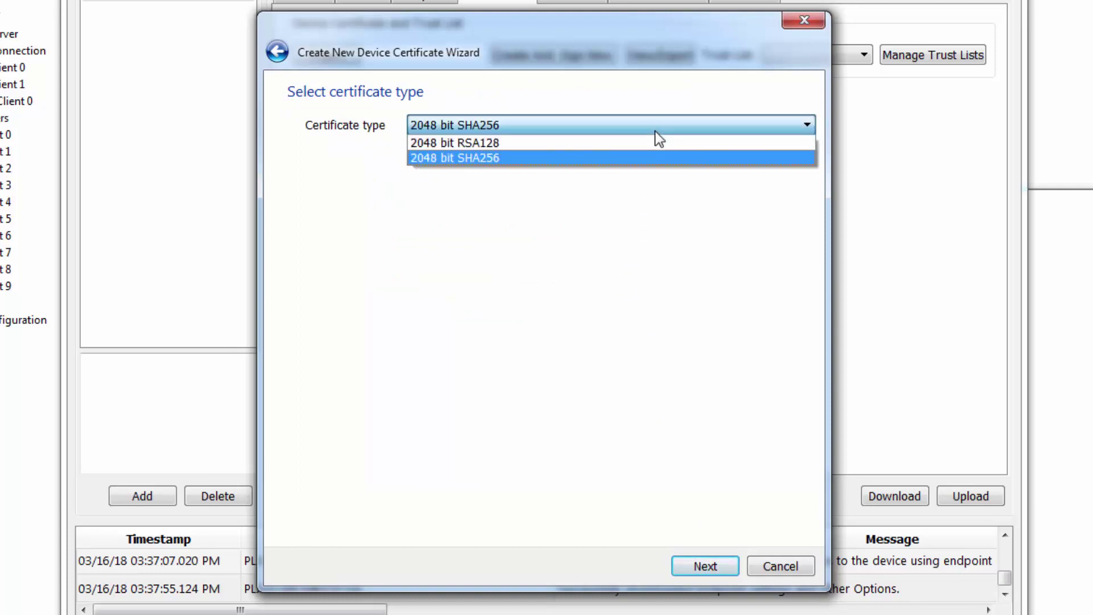
click(500, 143)
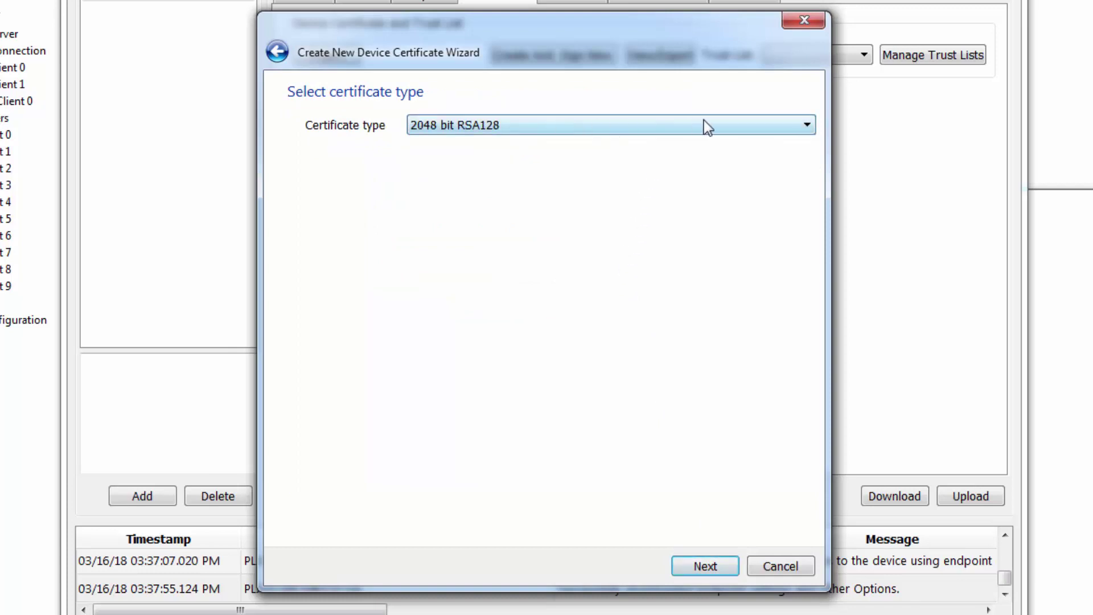
click(705, 566)
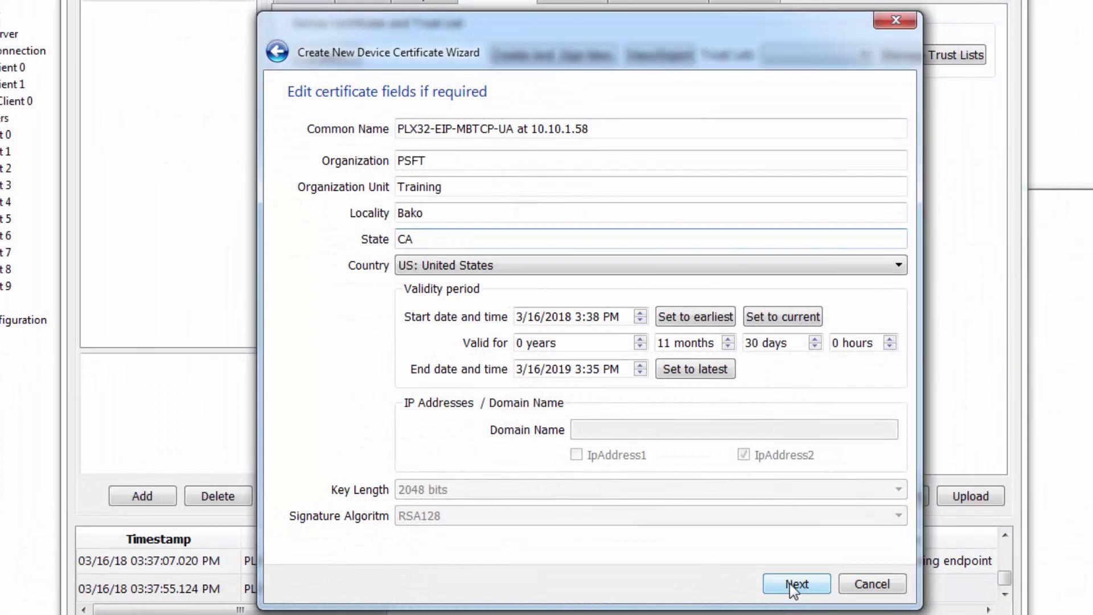
Apply the new certificate to the device and review its endpoints list.
click(795, 584)
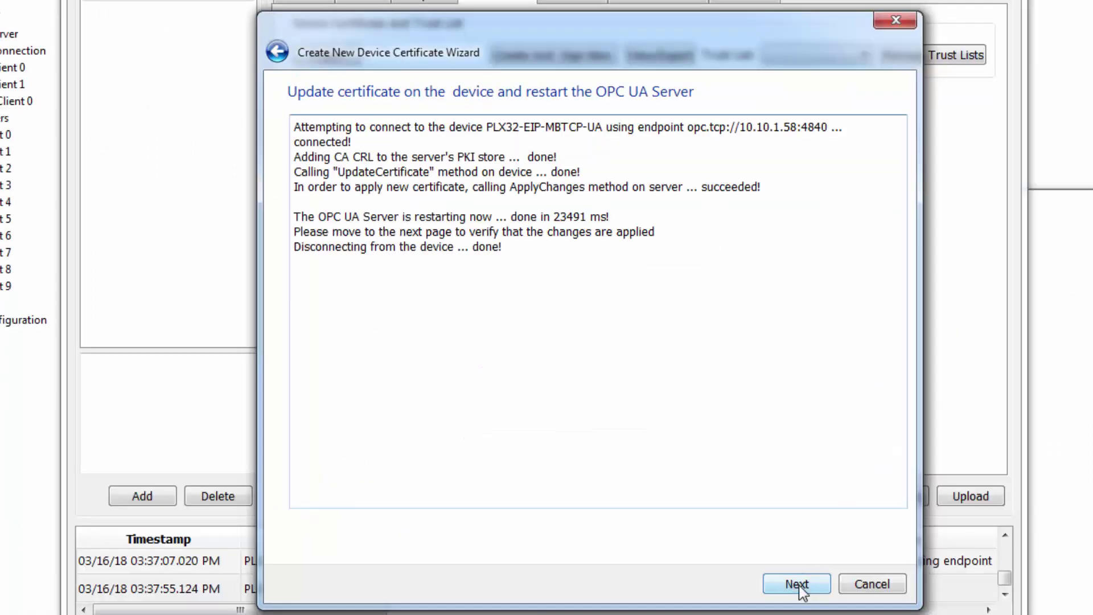
click(798, 585)
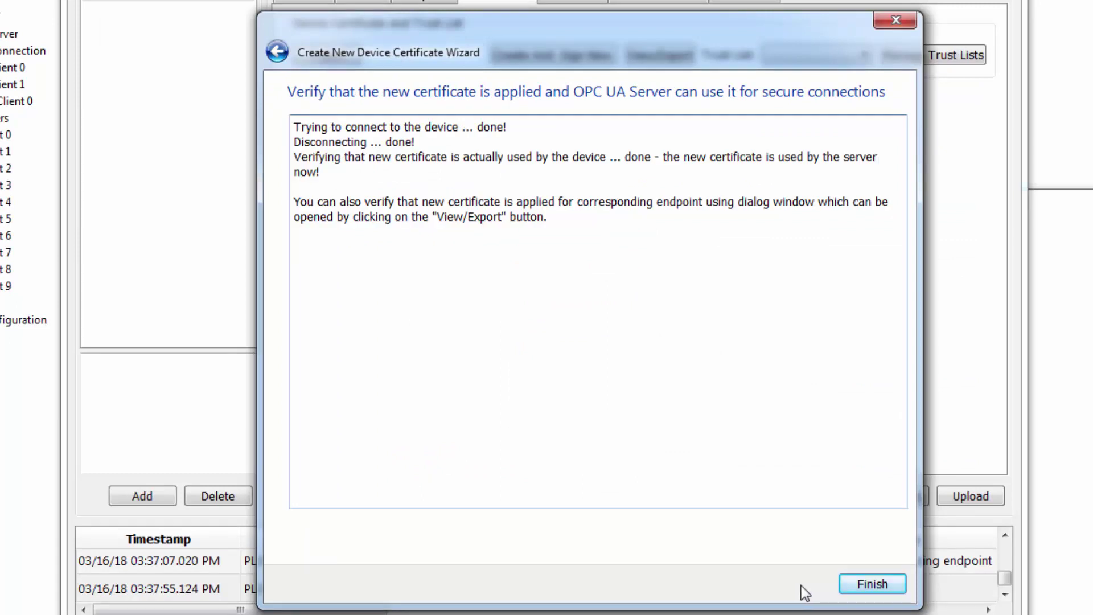
click(873, 585)
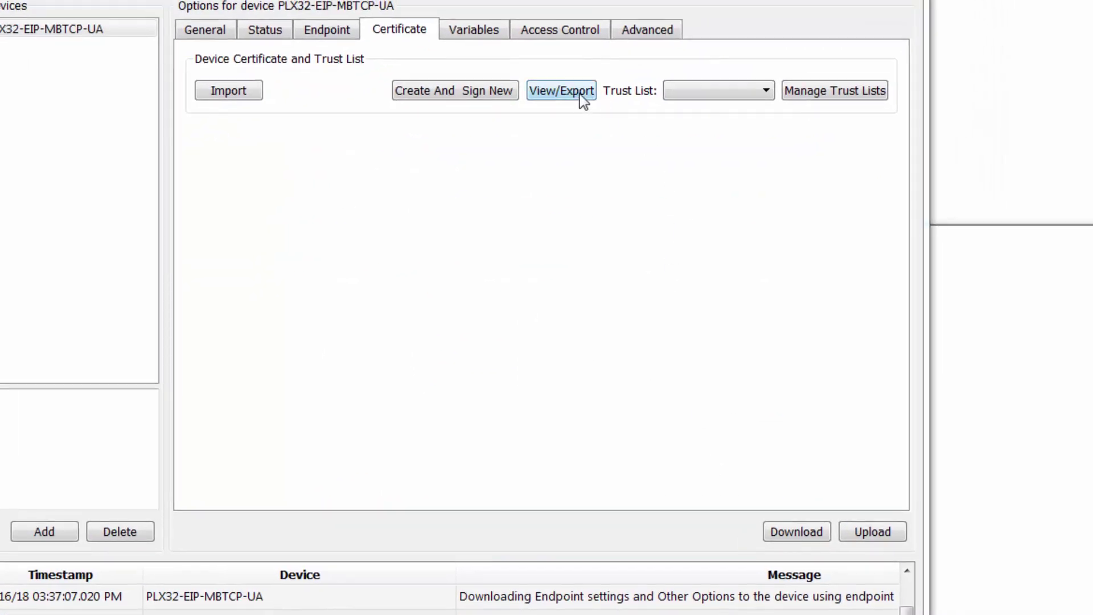
click(579, 94)
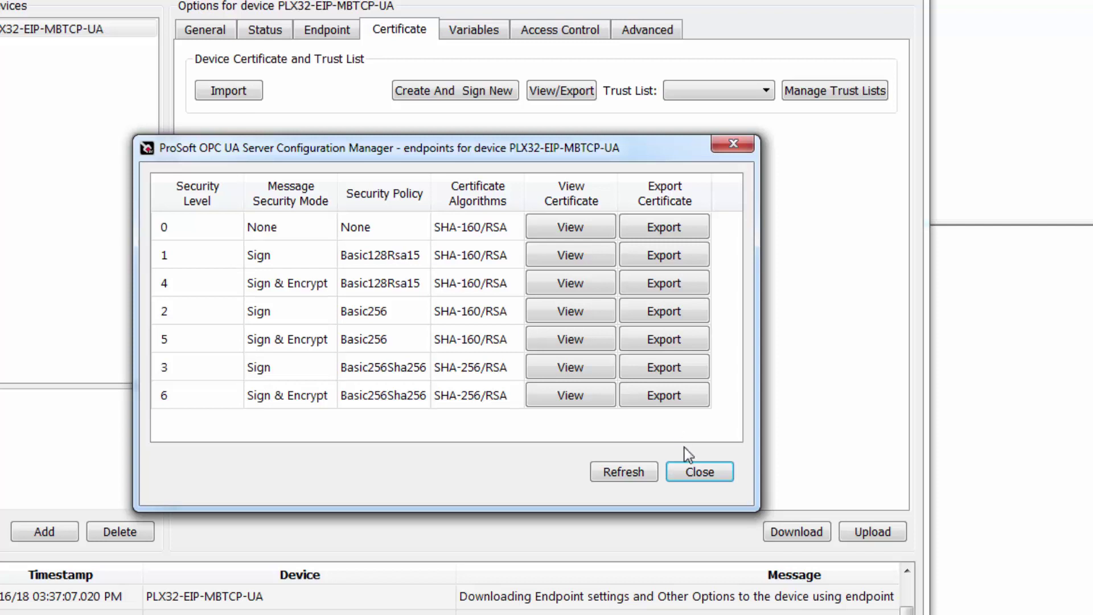
click(700, 471)
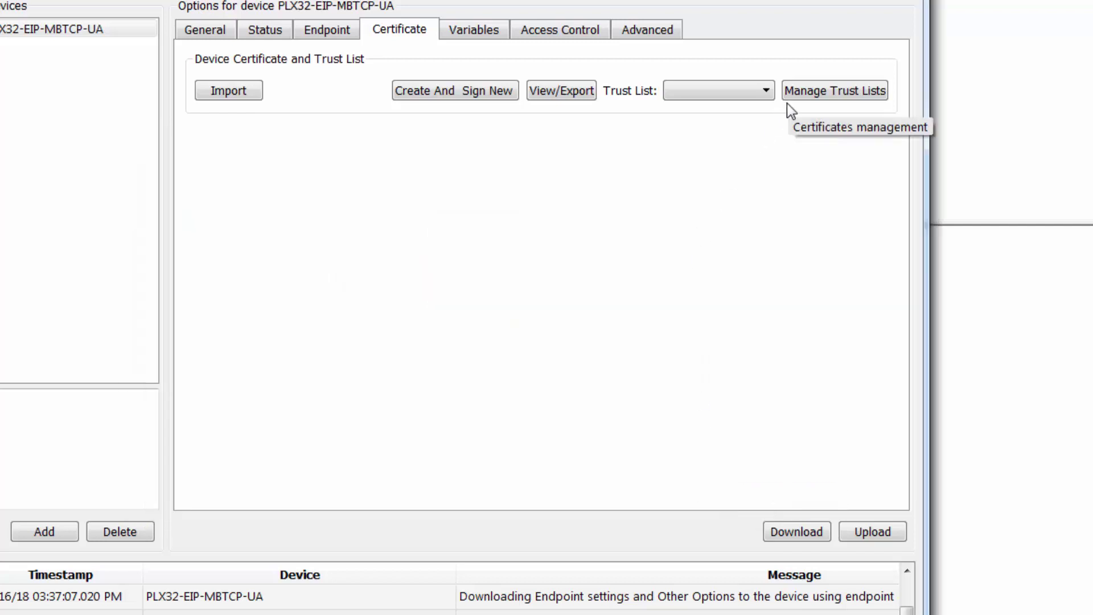
Export the Certificate Authority certificate from the trust lists to uaexpert/PKI/trusted/certs.
click(838, 94)
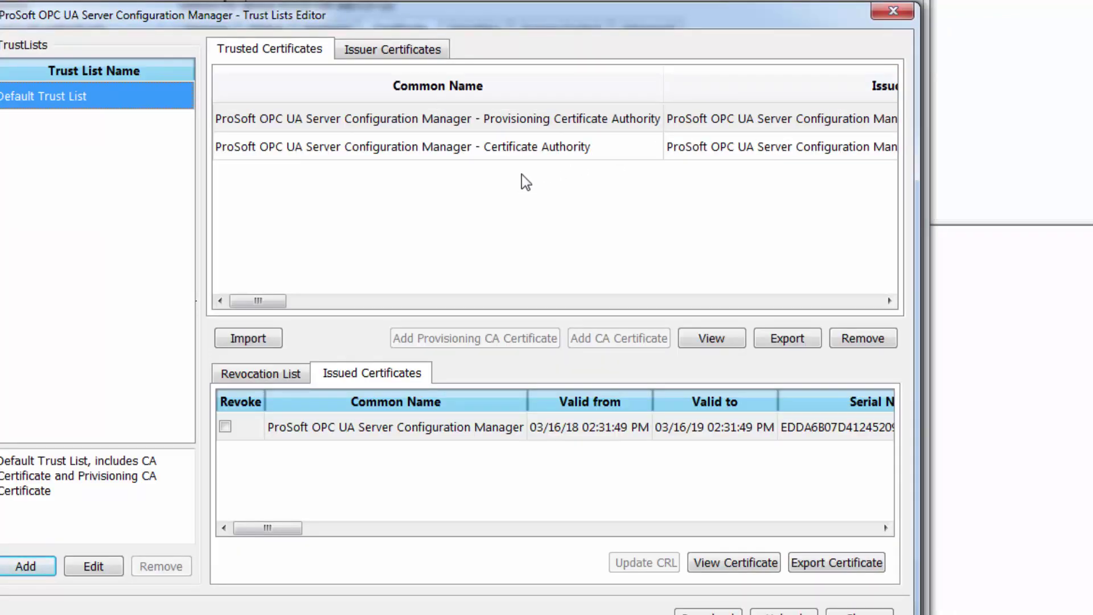
click(437, 146)
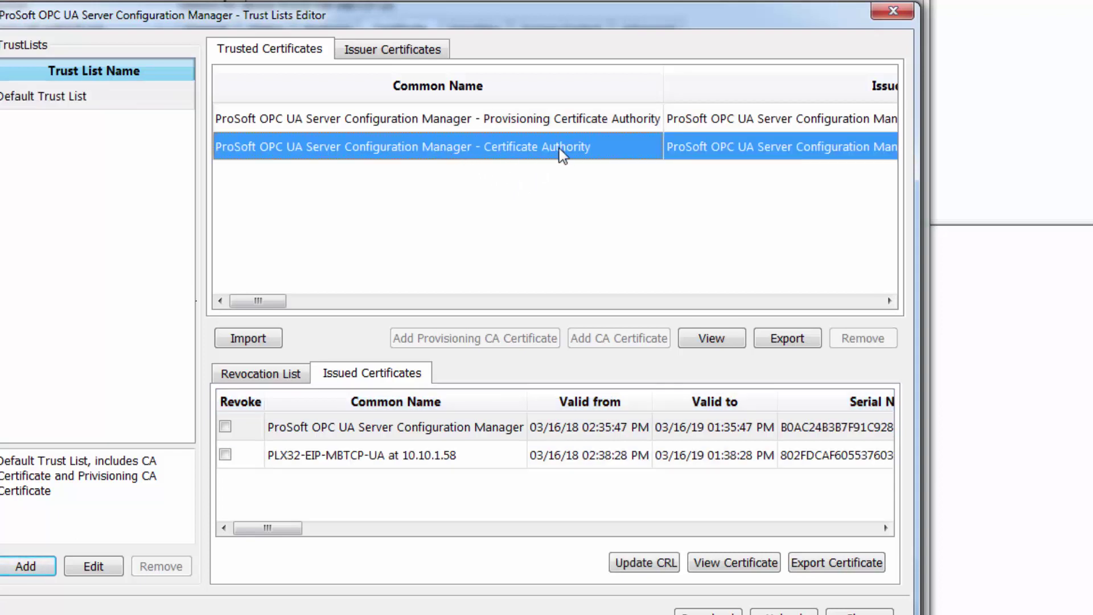
click(787, 337)
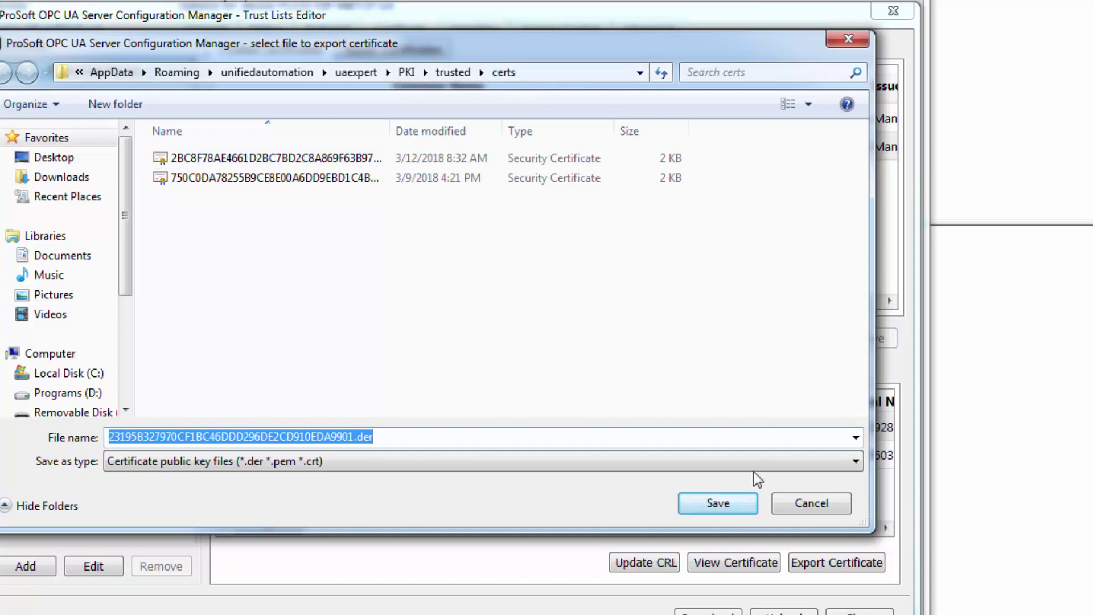
click(733, 504)
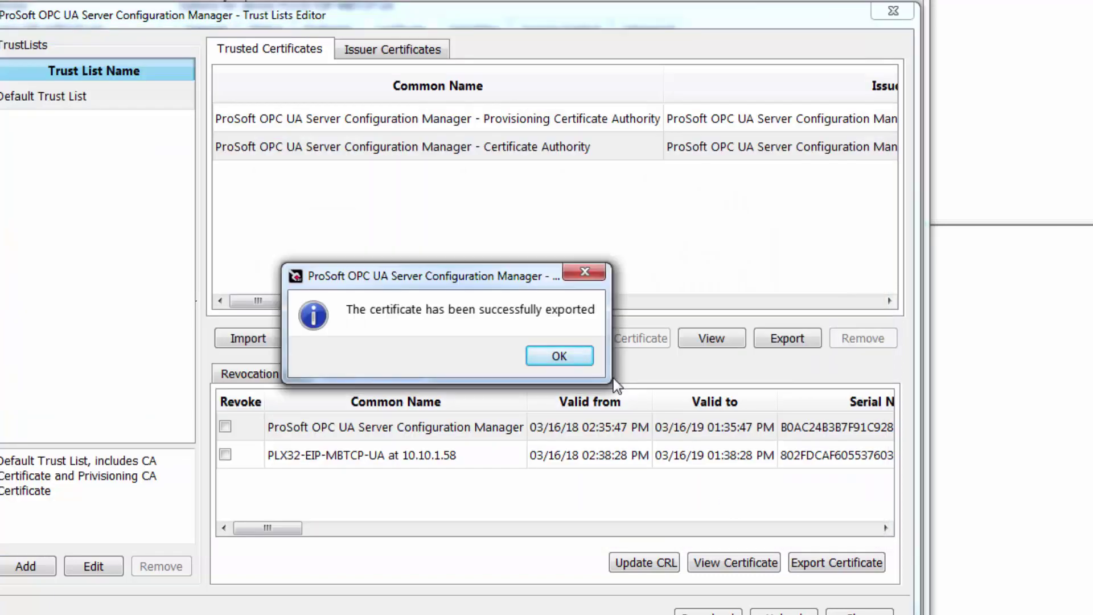
click(573, 355)
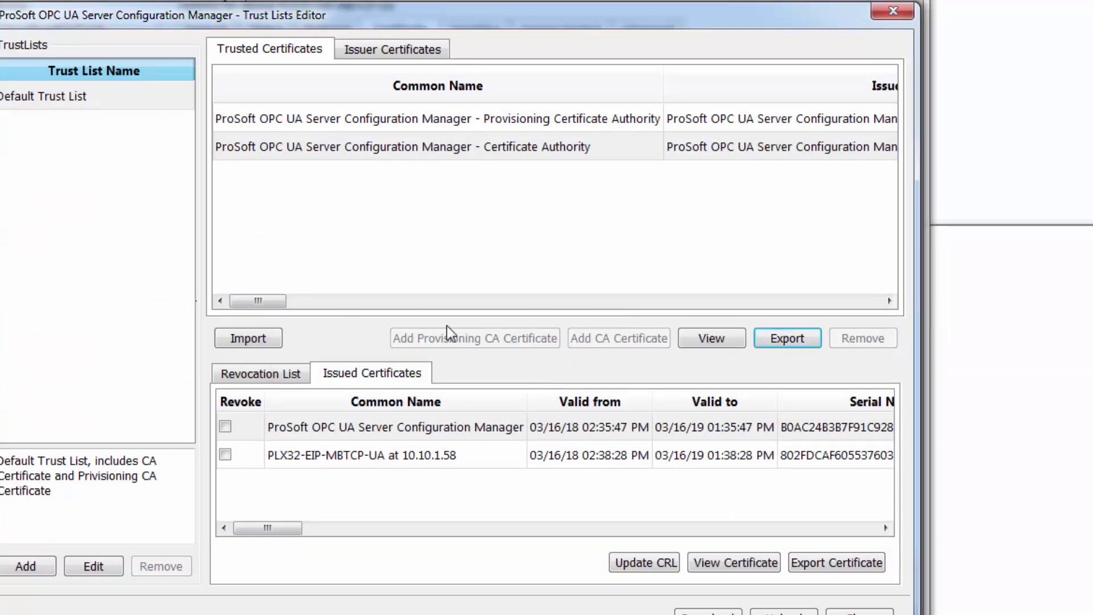
Import uaexpert.der from uaexpert/PKI/own/certs as a trusted certificate in the Default Trust List.
click(258, 341)
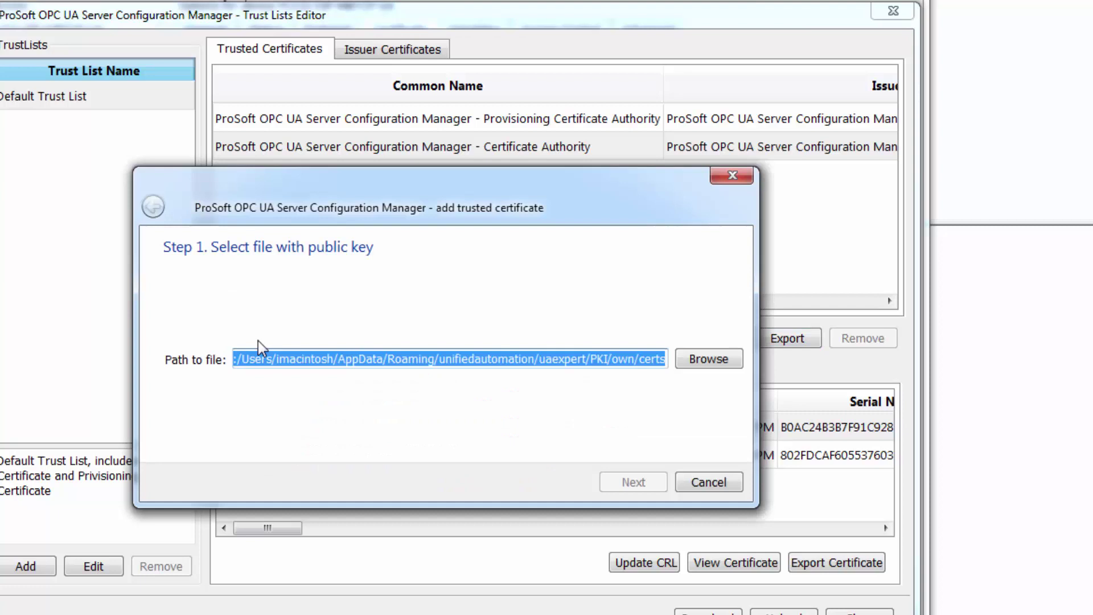
drag(577, 359, 673, 359)
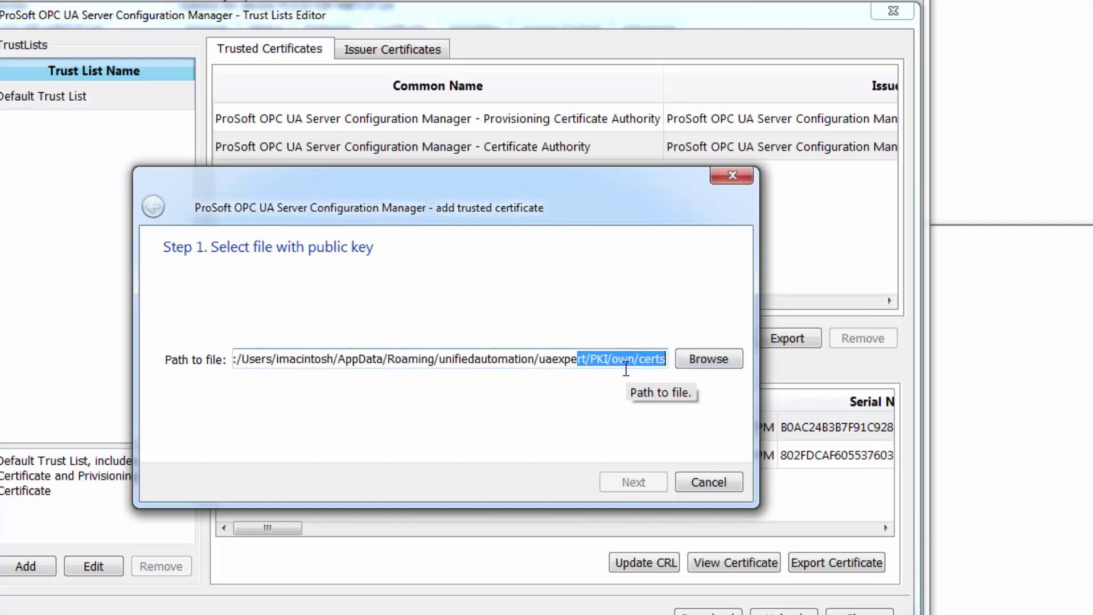
click(709, 360)
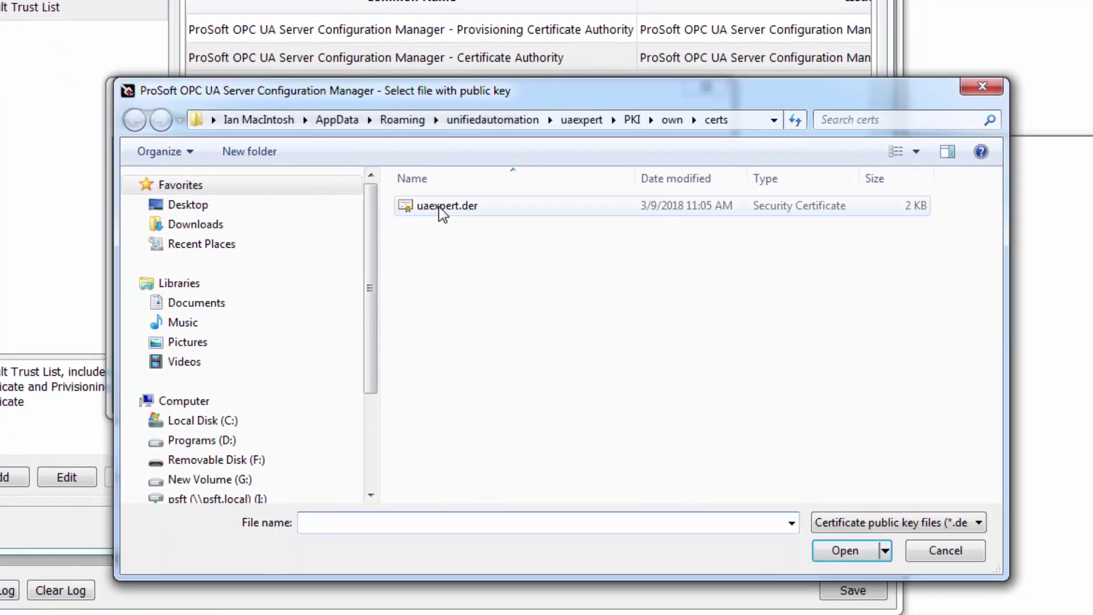
click(466, 290)
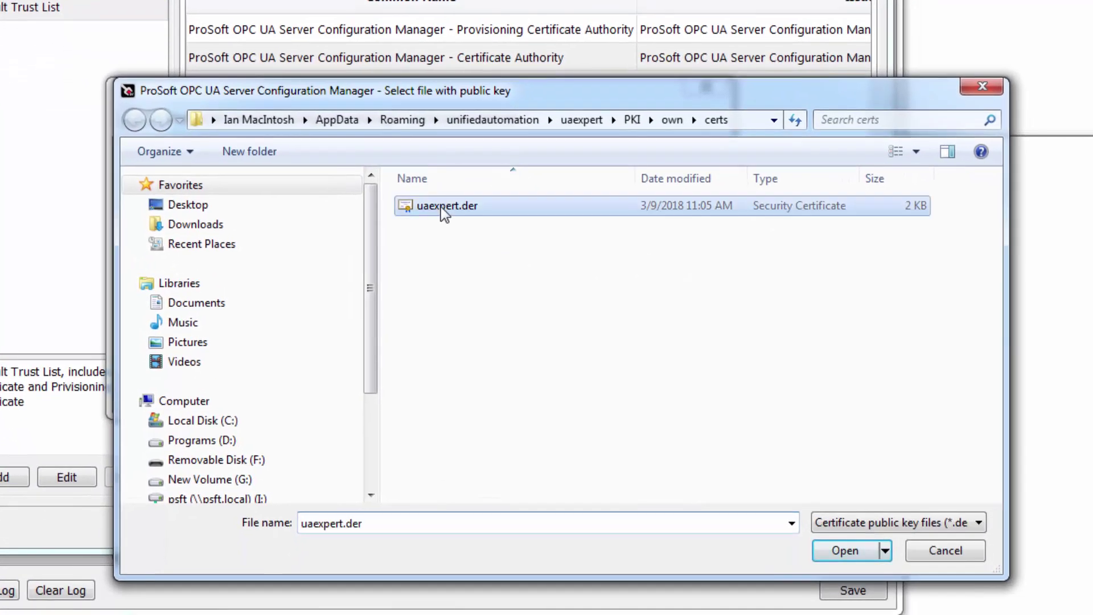
click(845, 552)
click(614, 390)
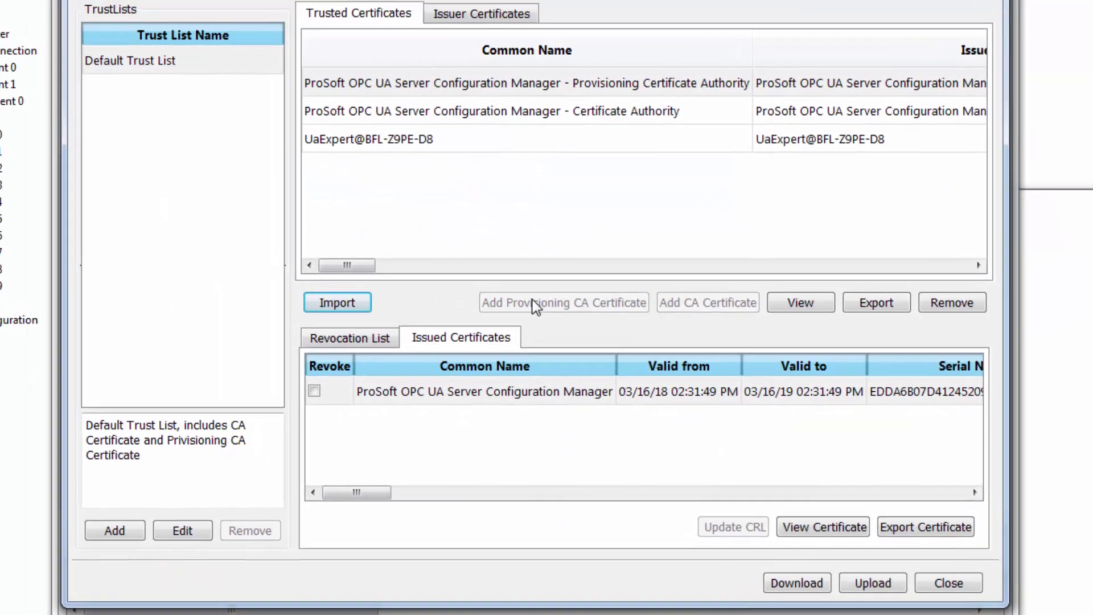
click(453, 143)
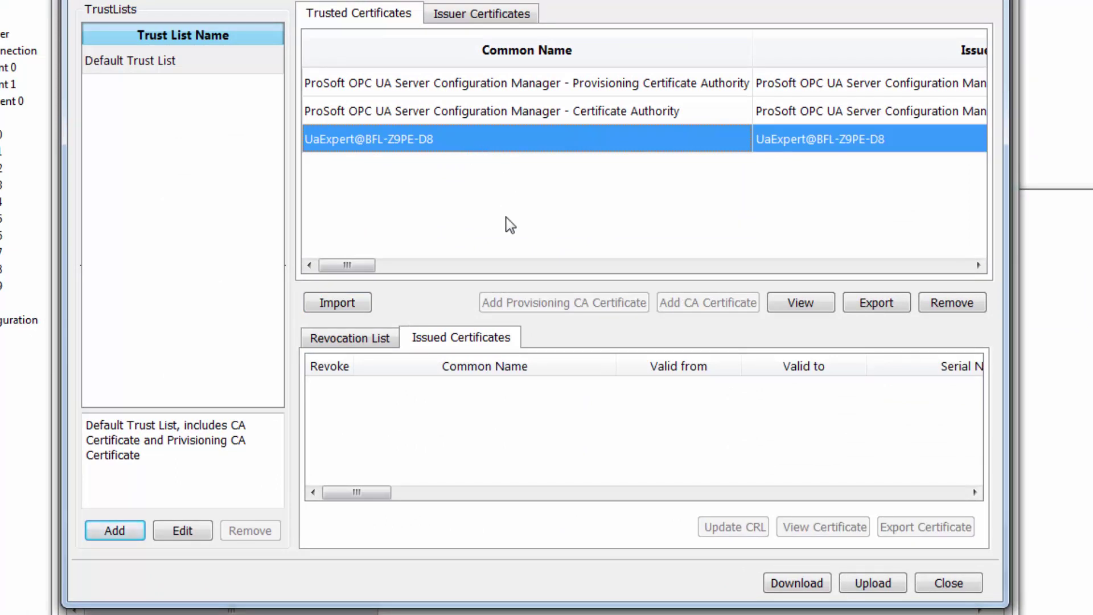
Export the Certificate Authority's revocation list to UaExpert's PKI/trusted/crl folder.
click(475, 116)
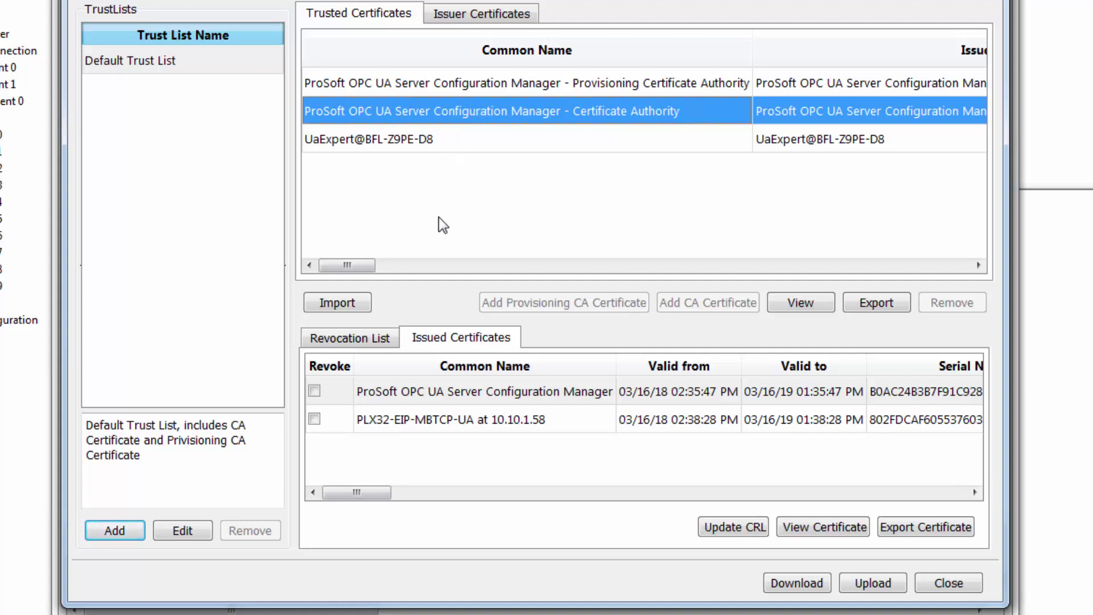
click(346, 337)
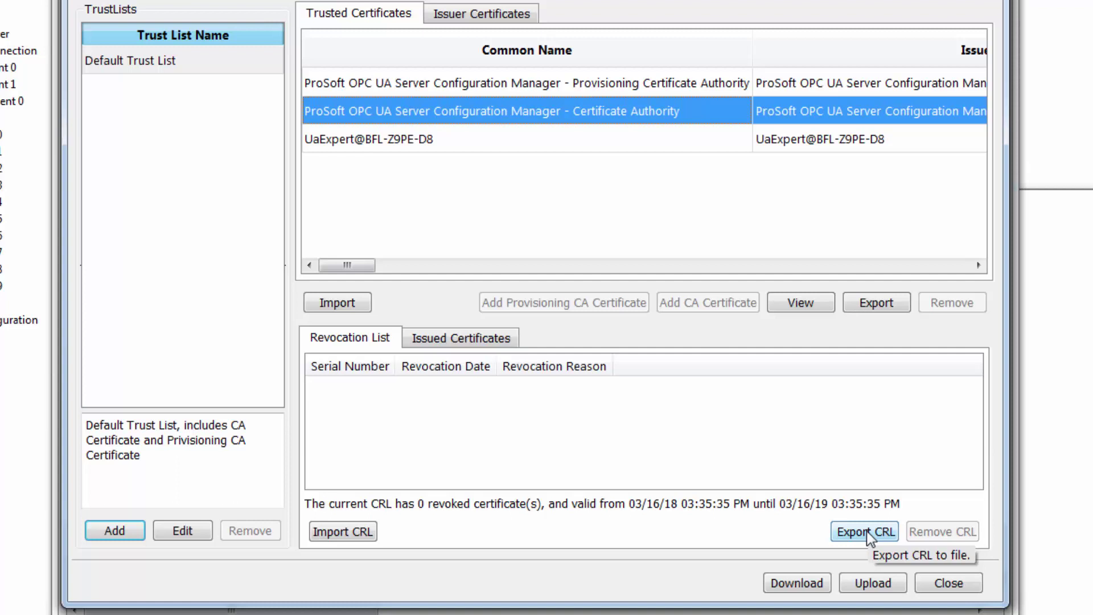
click(867, 531)
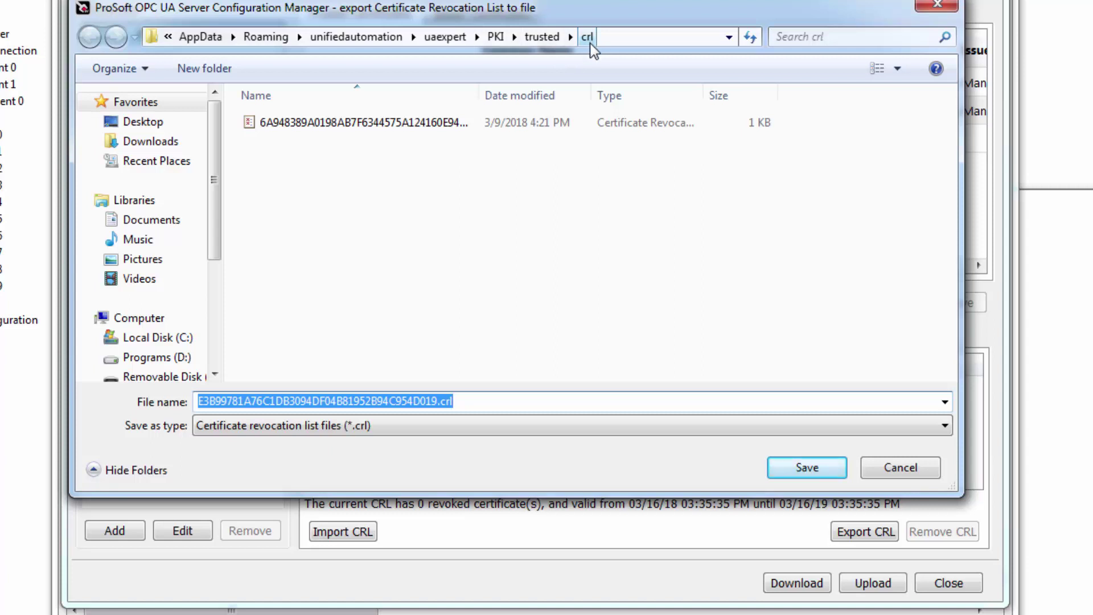
click(804, 472)
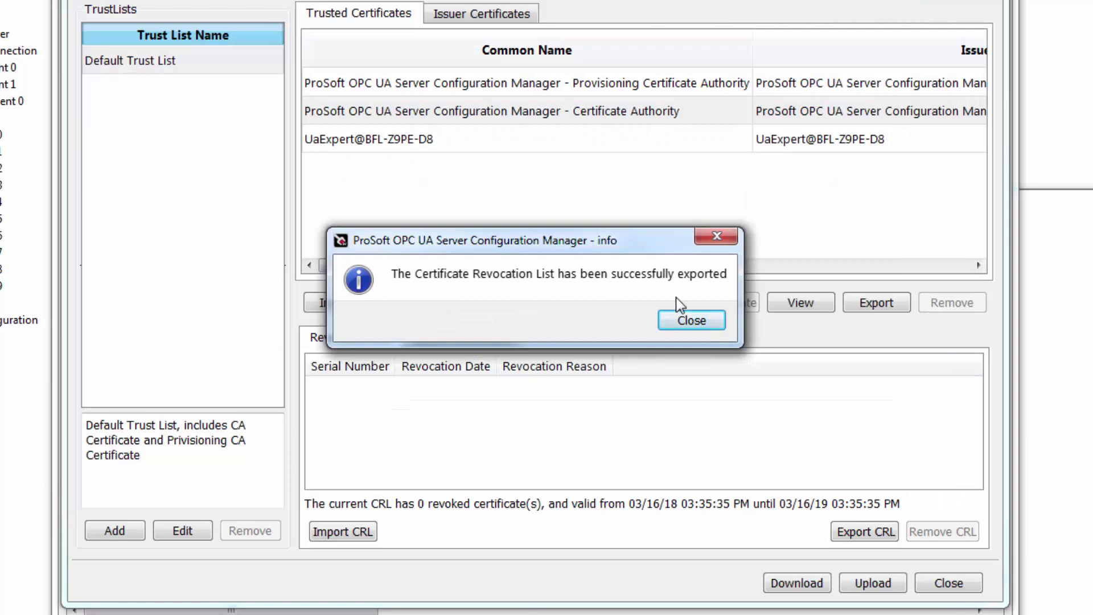
click(689, 322)
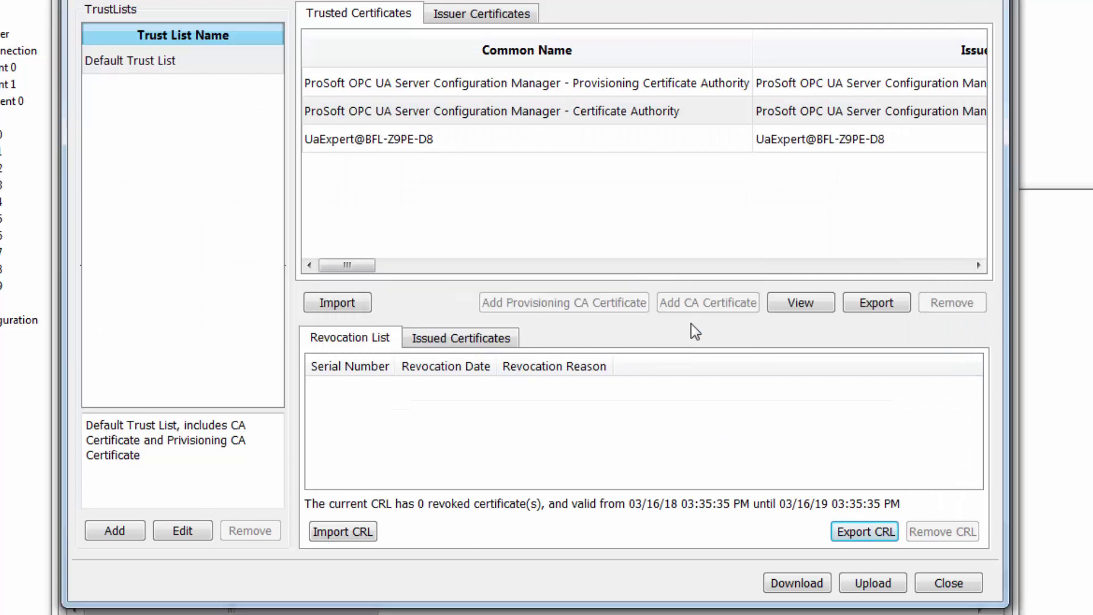
Download the Default Trust List to the PLX32-EIP-MBTCP-UA device and close the trust list window.
click(796, 585)
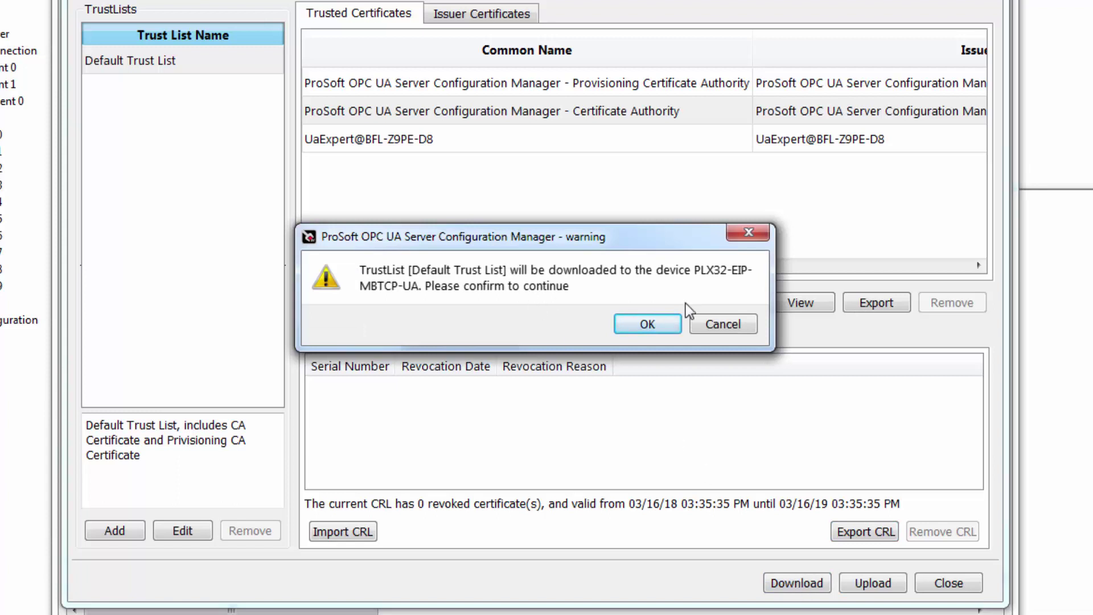
click(655, 323)
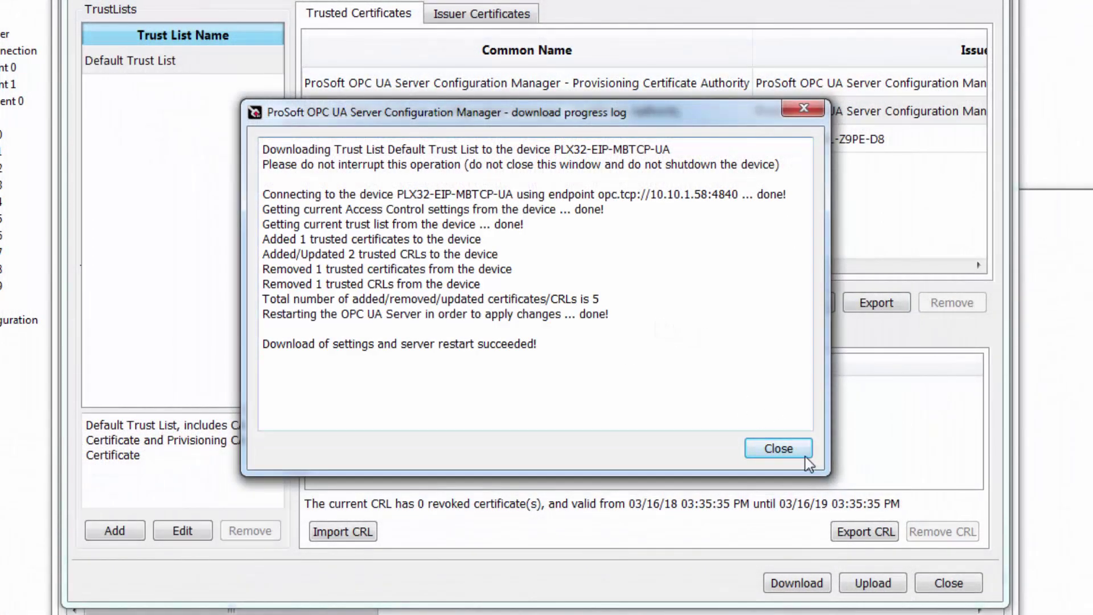
click(785, 447)
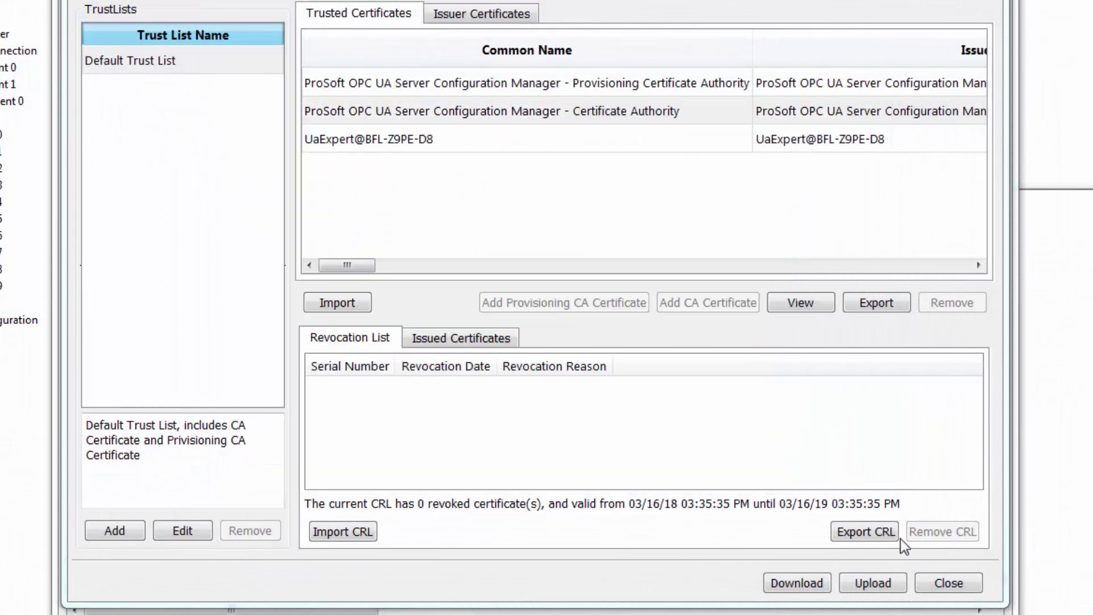
click(938, 579)
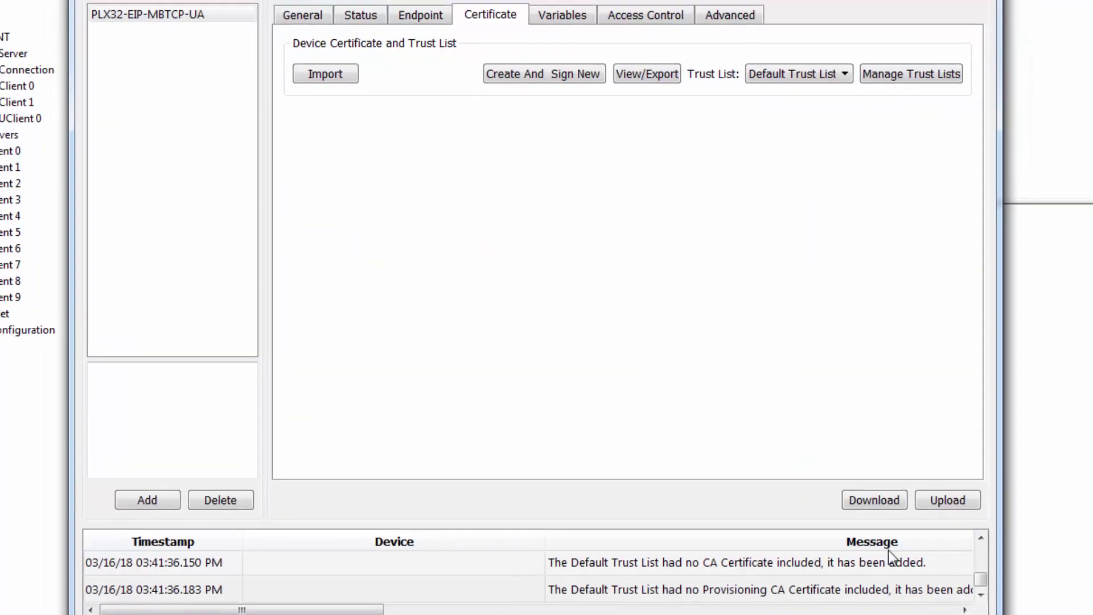
Start a new variable group from the Variables tab, ready to fill in its display name template.
click(564, 41)
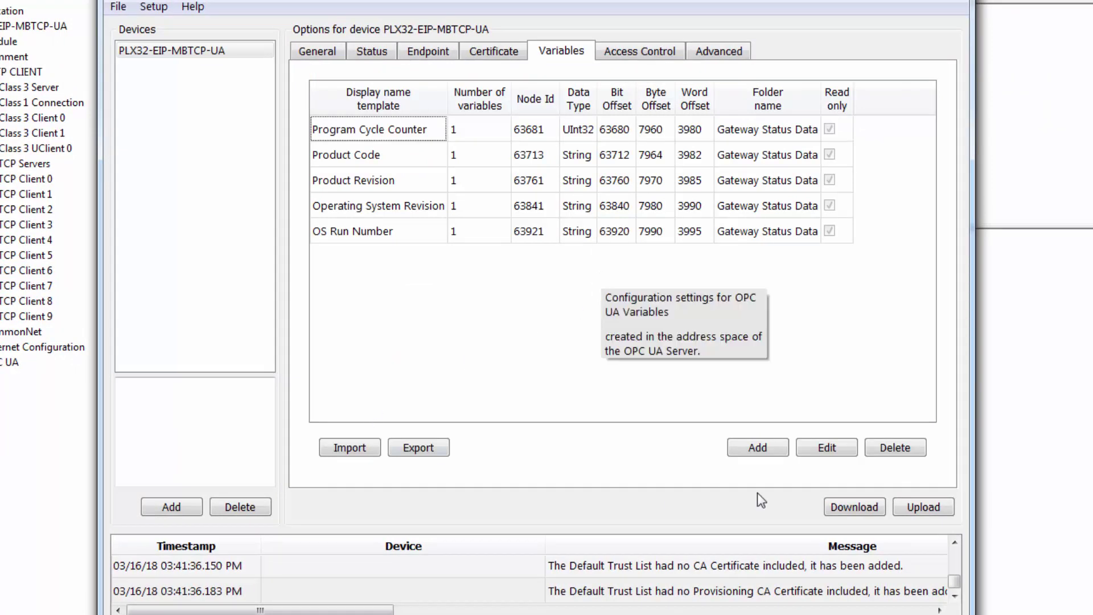
click(765, 443)
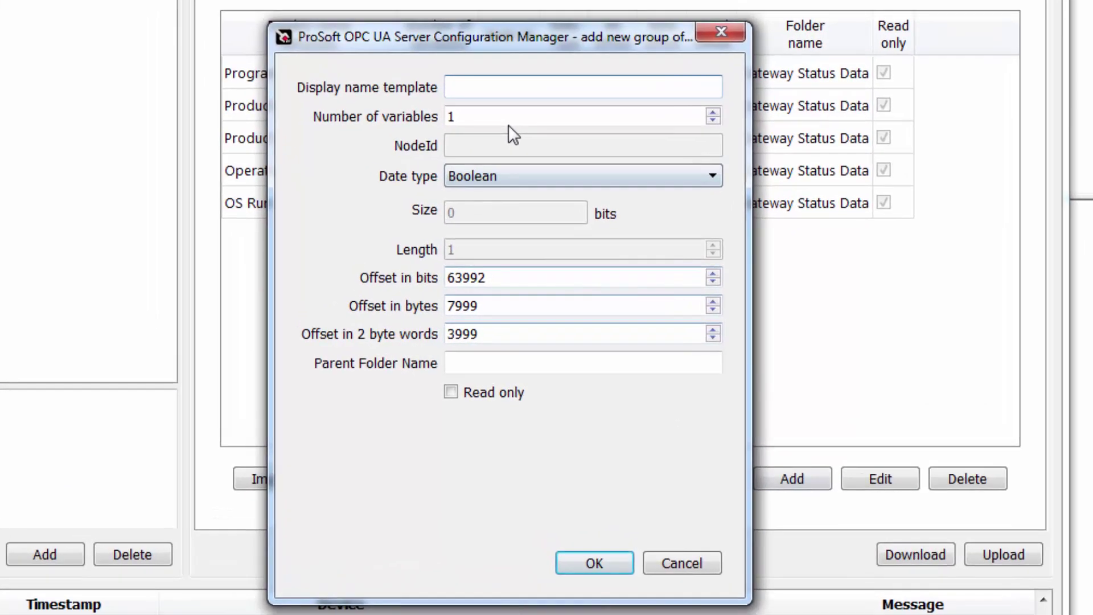
click(503, 88)
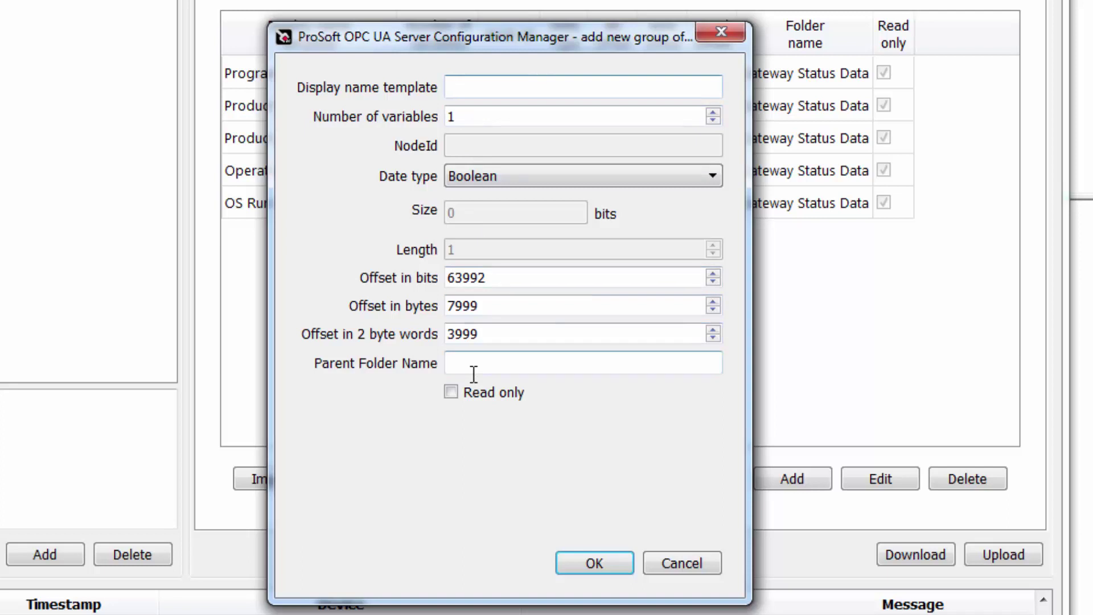
click(463, 87)
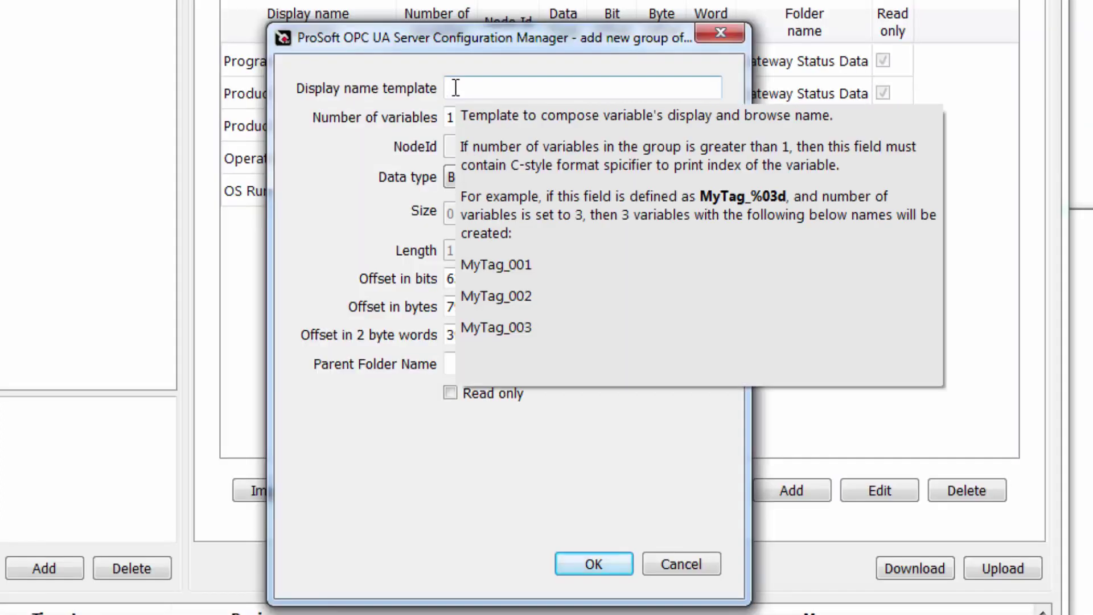
Name the variables MyTags_%02d and set the group to 20 variables.
text(M)
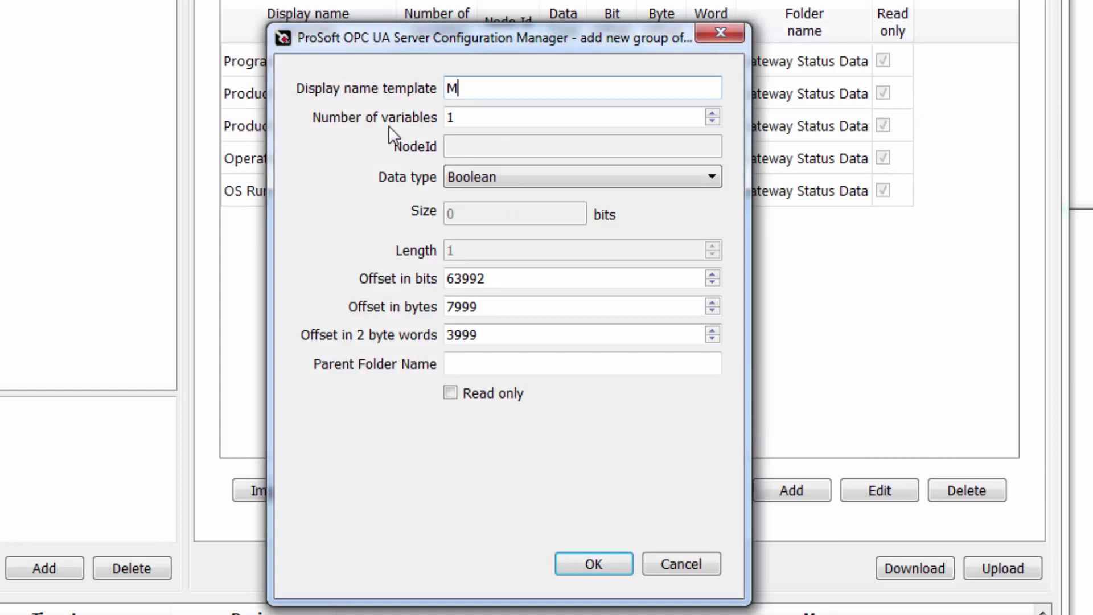
text(yTags_%02d)
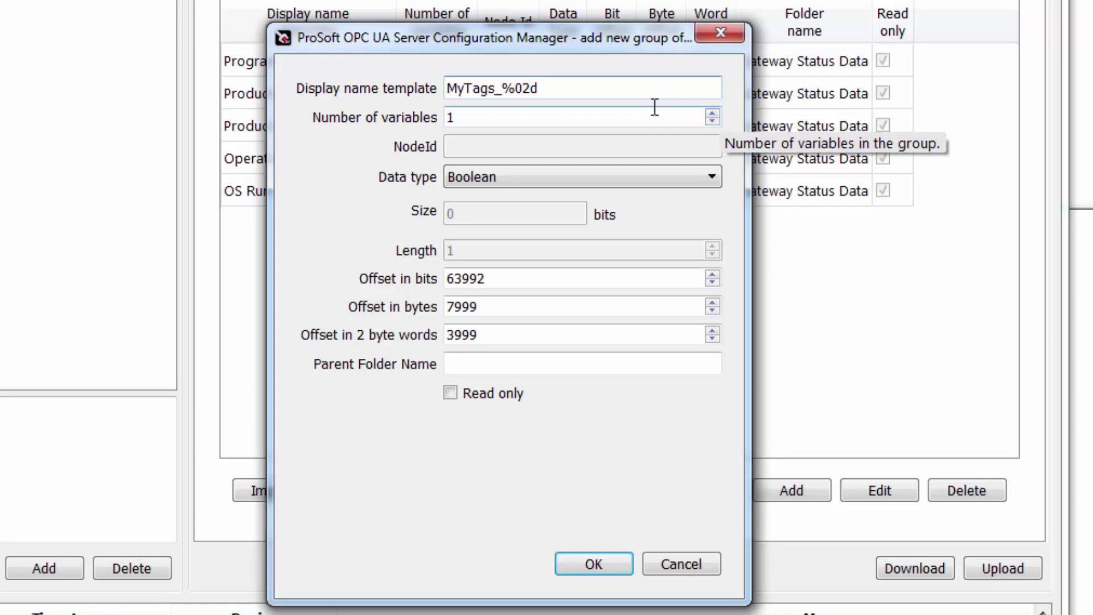
click(531, 116)
key(BackSpace)
text(20)
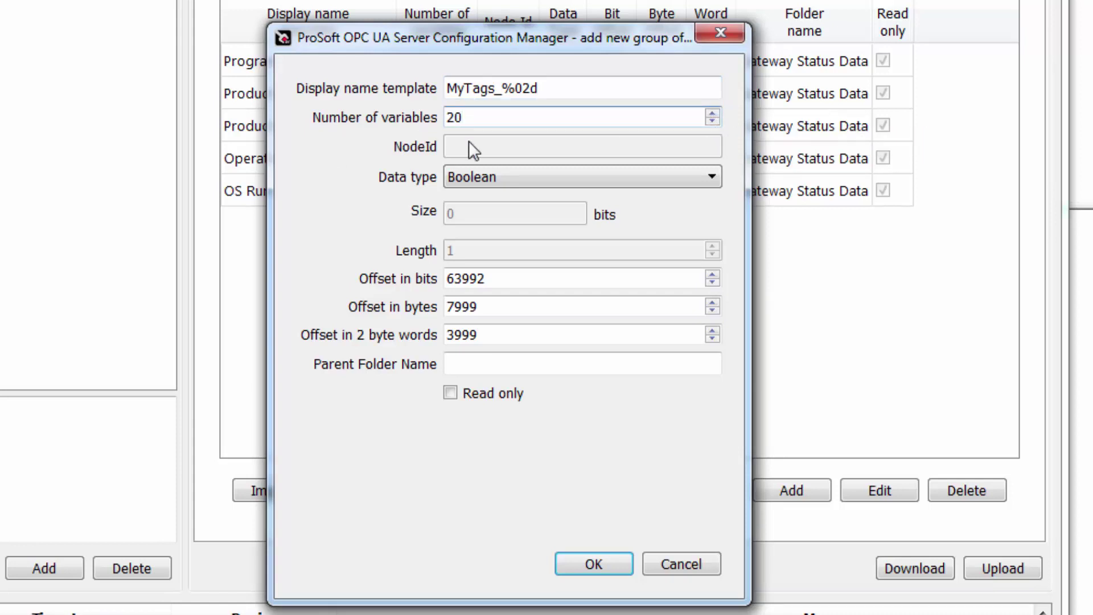
Set data type Int16, word offset 100 and parent folder TrainingTags.
click(712, 174)
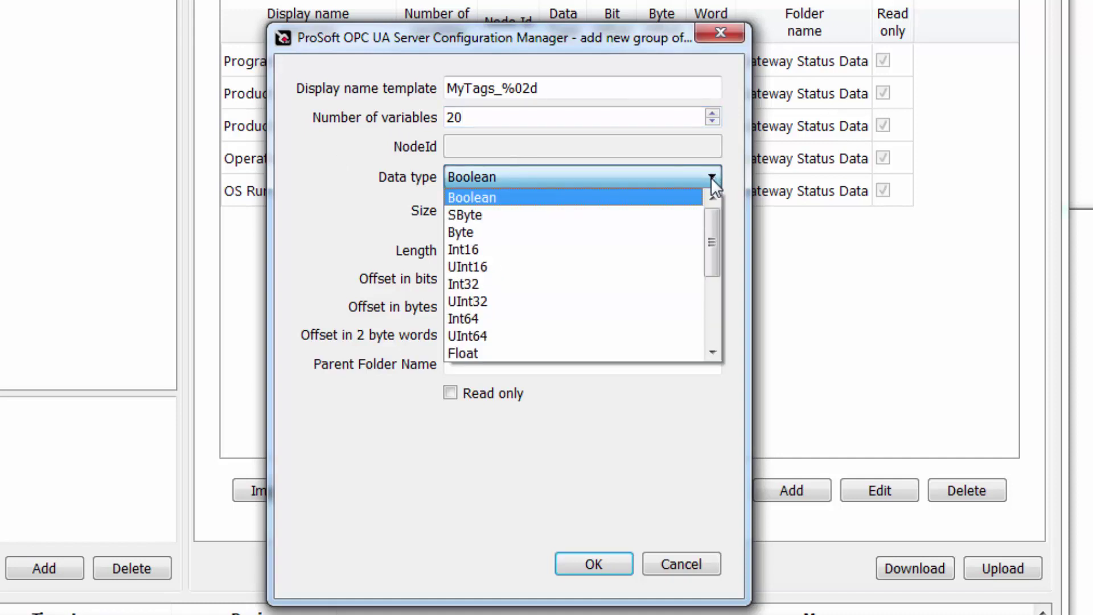
drag(711, 207, 717, 287)
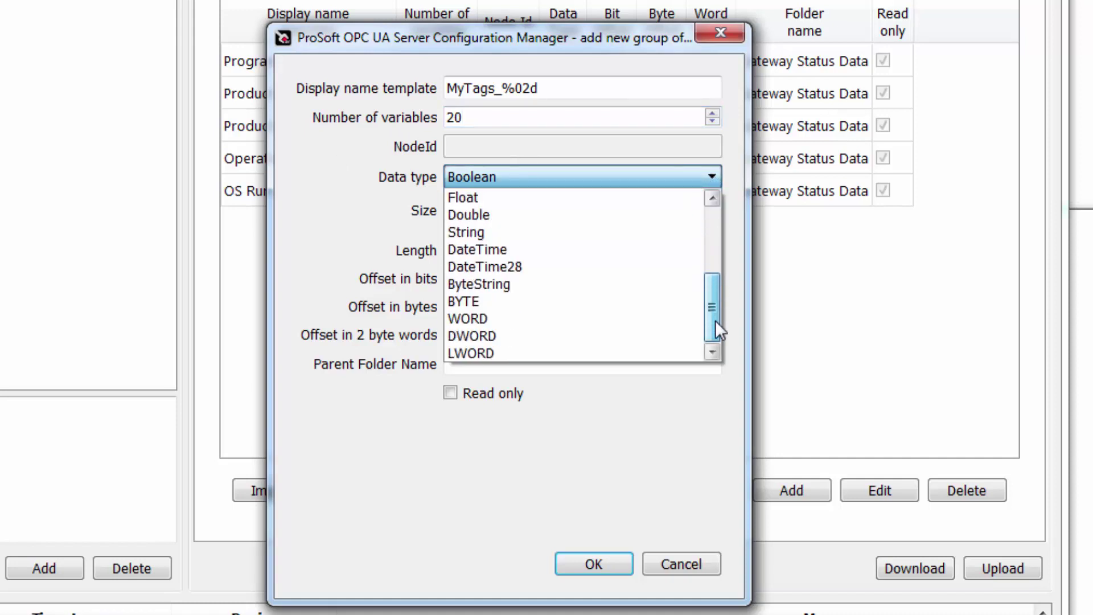
drag(712, 311, 721, 235)
click(598, 251)
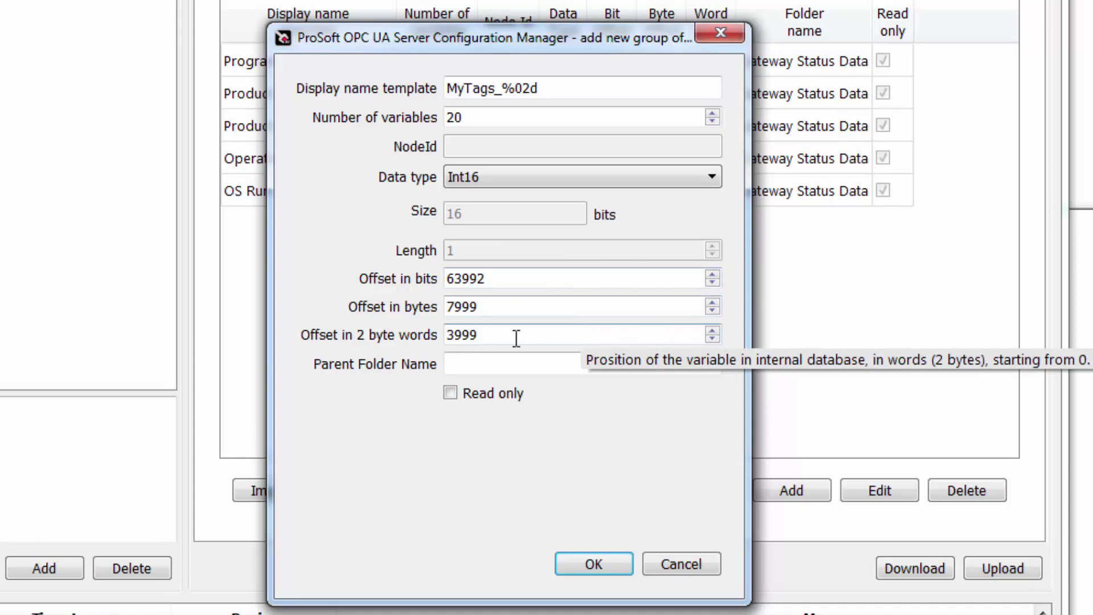
drag(519, 338, 366, 337)
text(100)
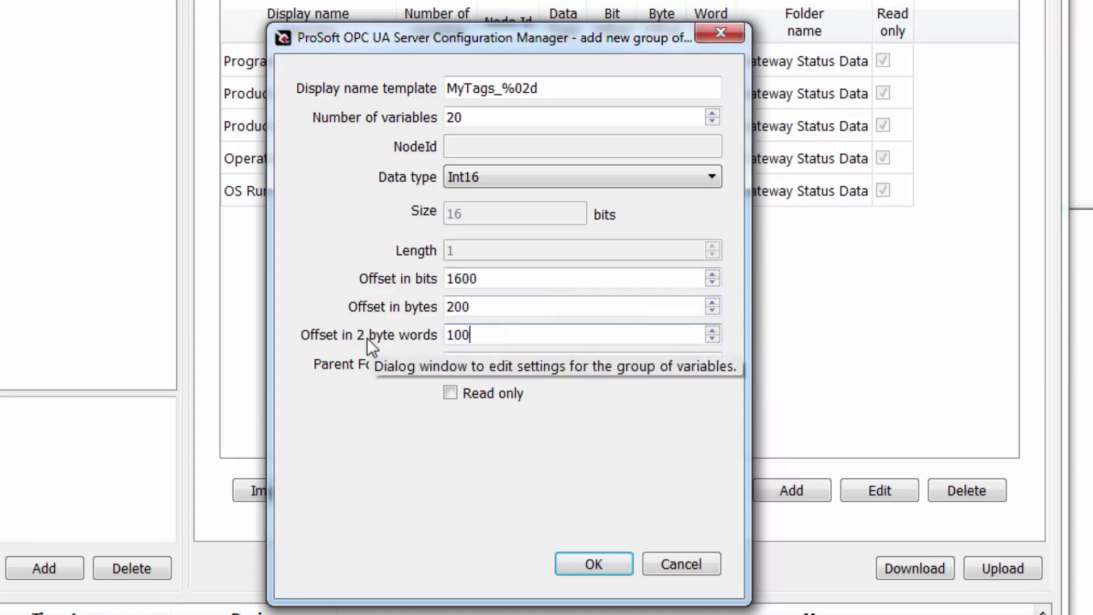
click(518, 365)
text(TrainingTags)
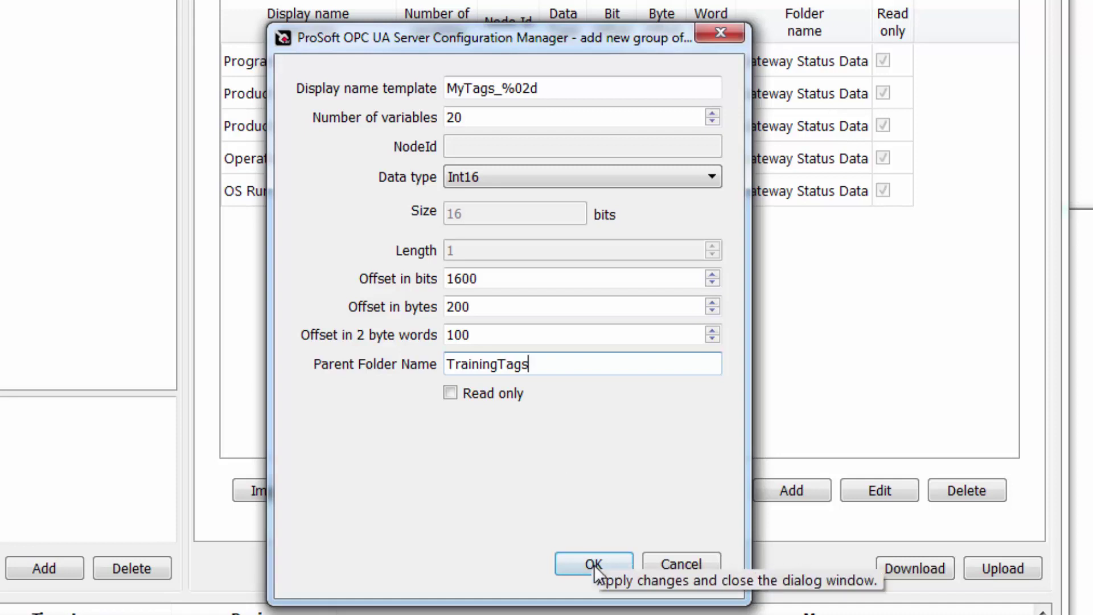
Add the MyTags_%02d group and download the settings to PLX32-EIP-MBTCP-UA, ignoring the default-password warning.
click(588, 563)
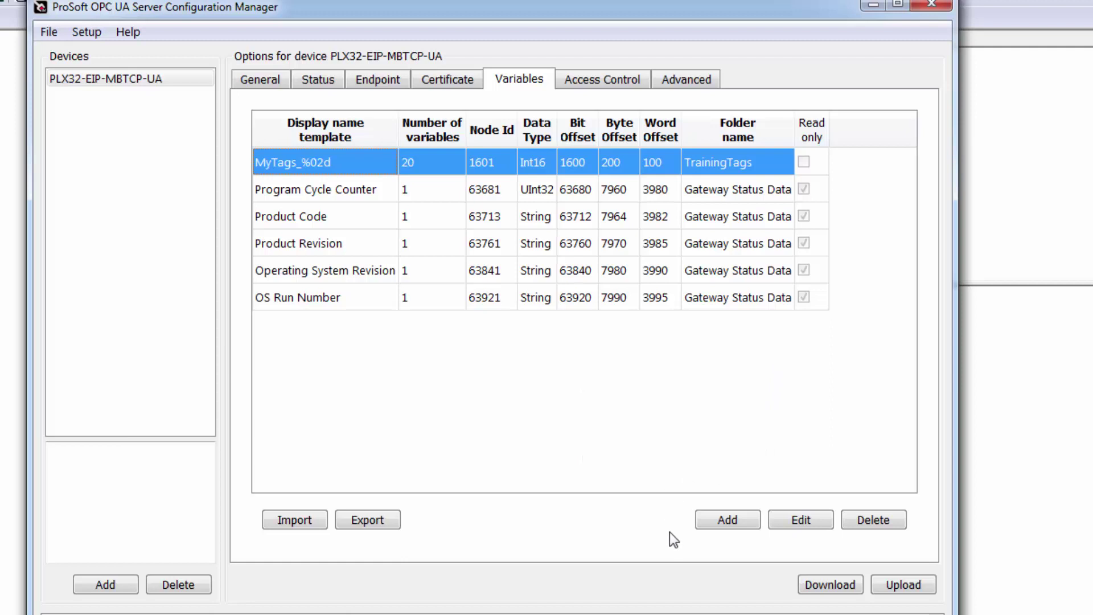
click(822, 584)
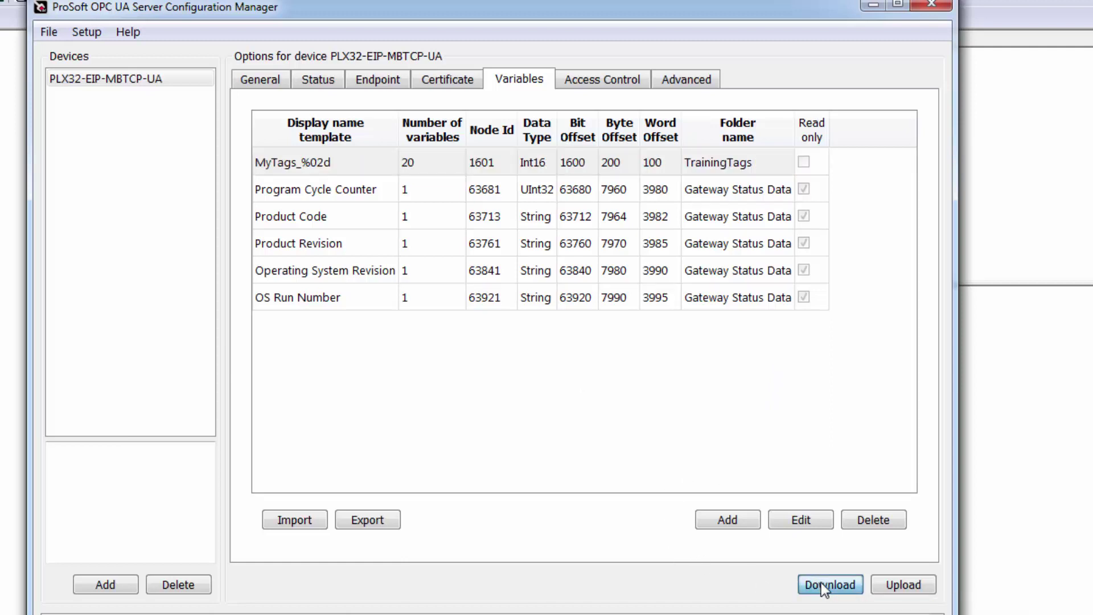
click(604, 405)
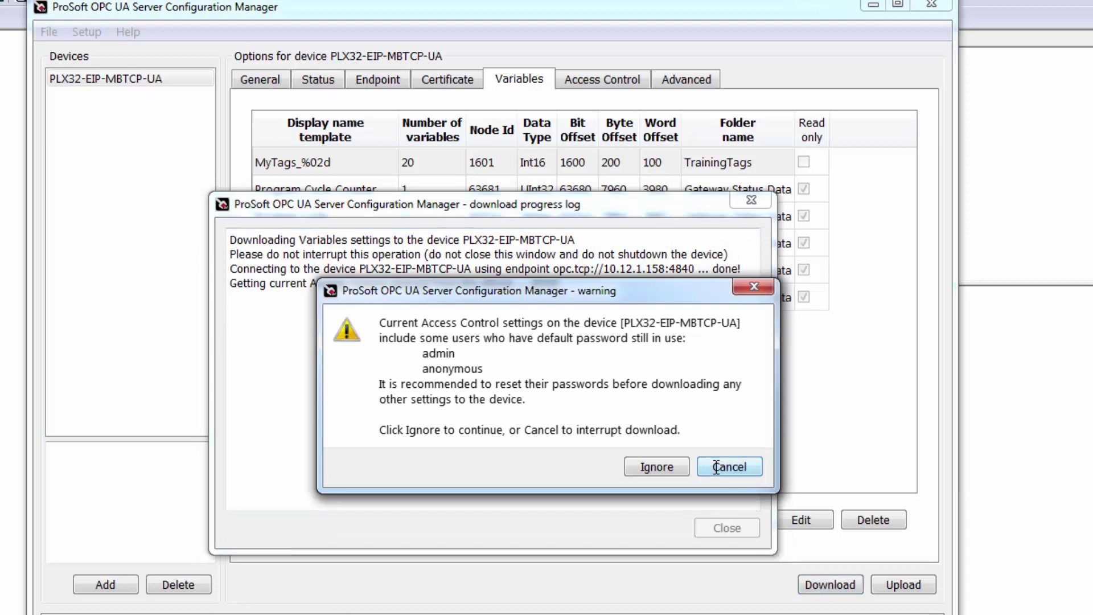
click(657, 465)
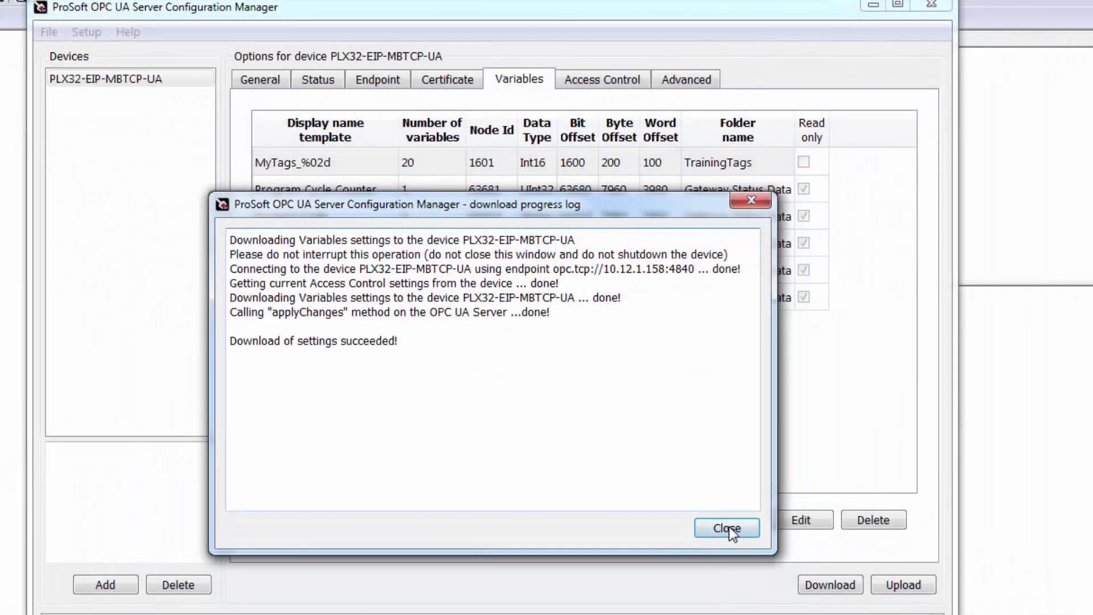
click(727, 529)
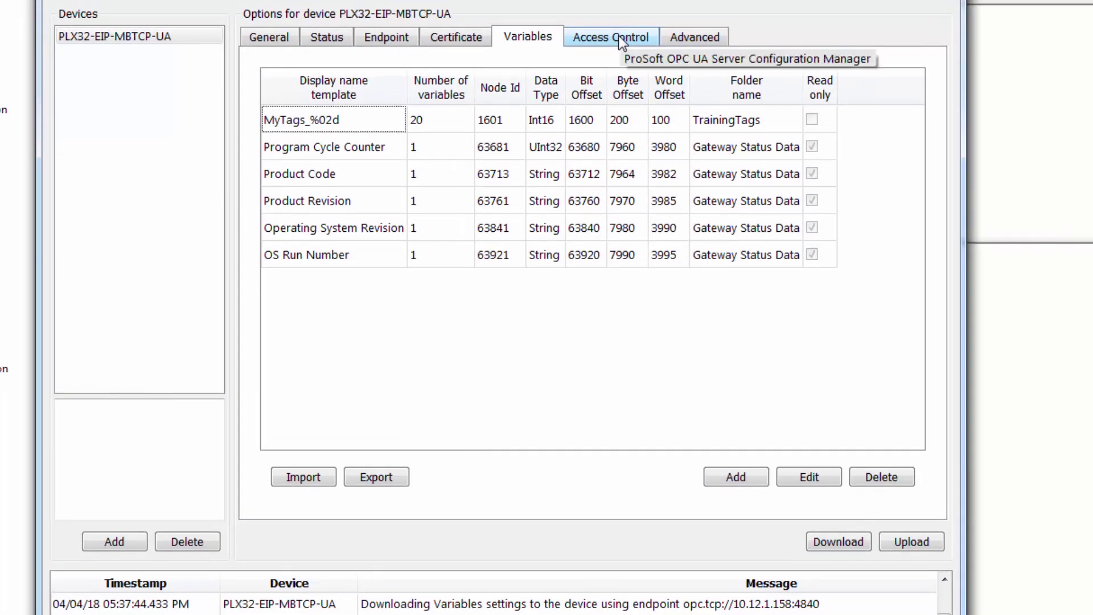
Reset the admin user's password under Access Control, entering the new password in both fields.
click(619, 40)
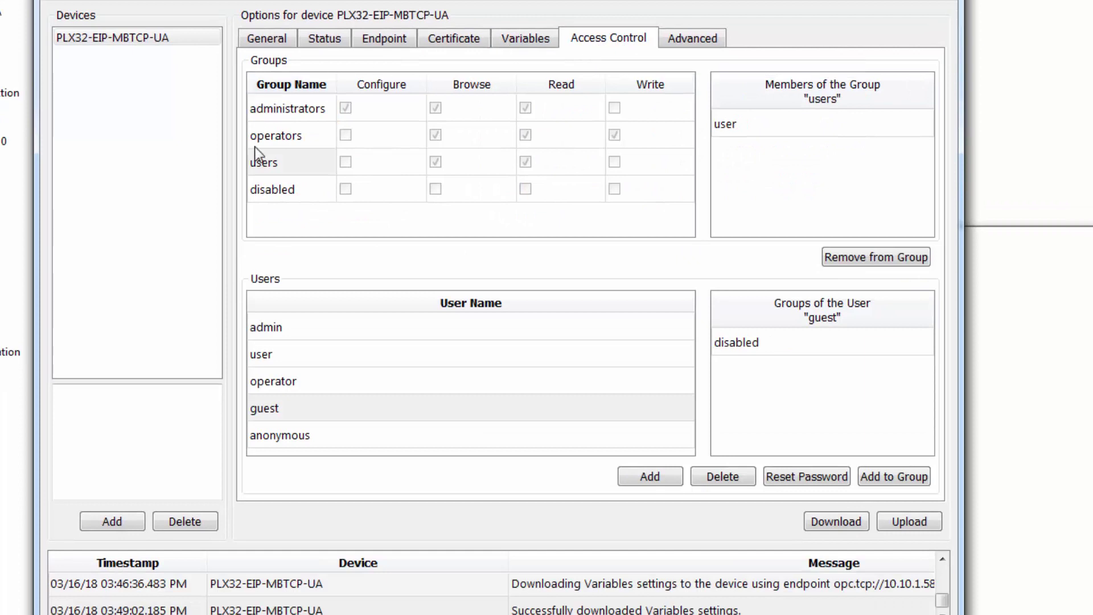
click(278, 329)
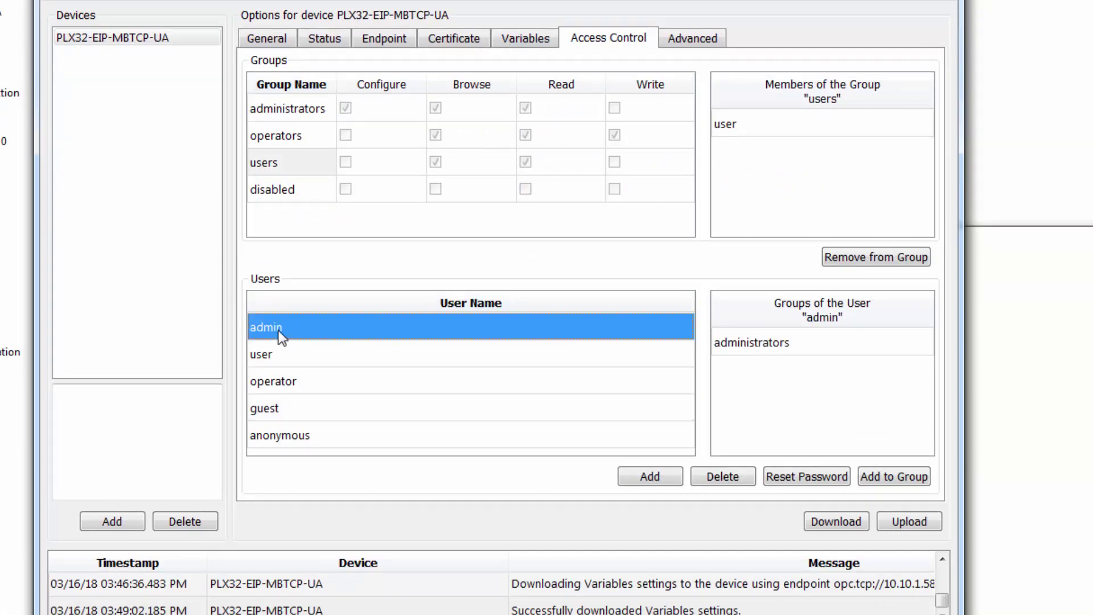
click(827, 478)
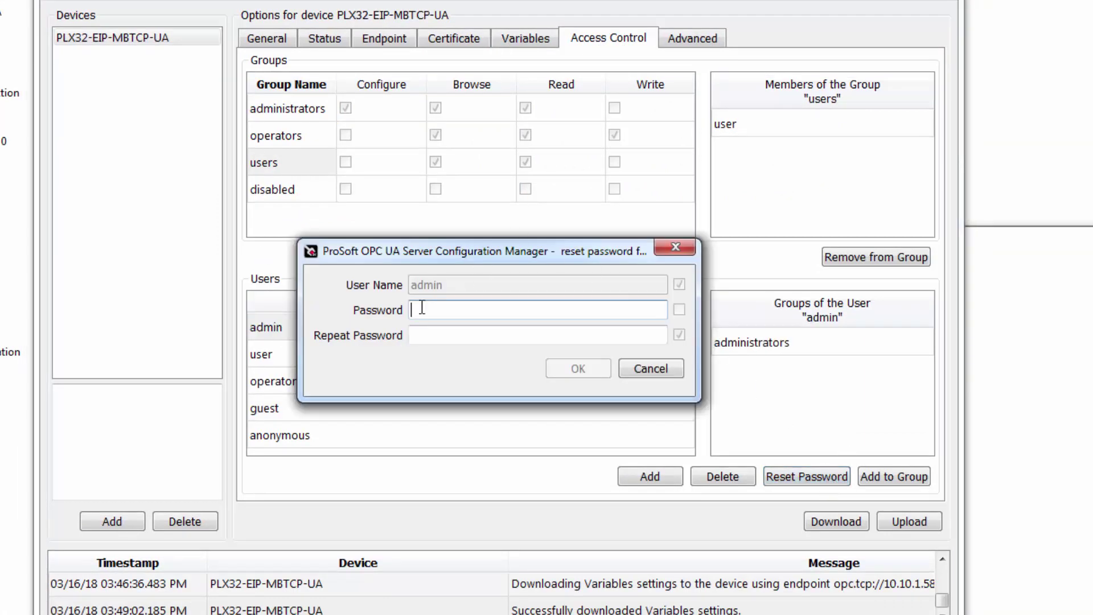
mouse_move(419, 311)
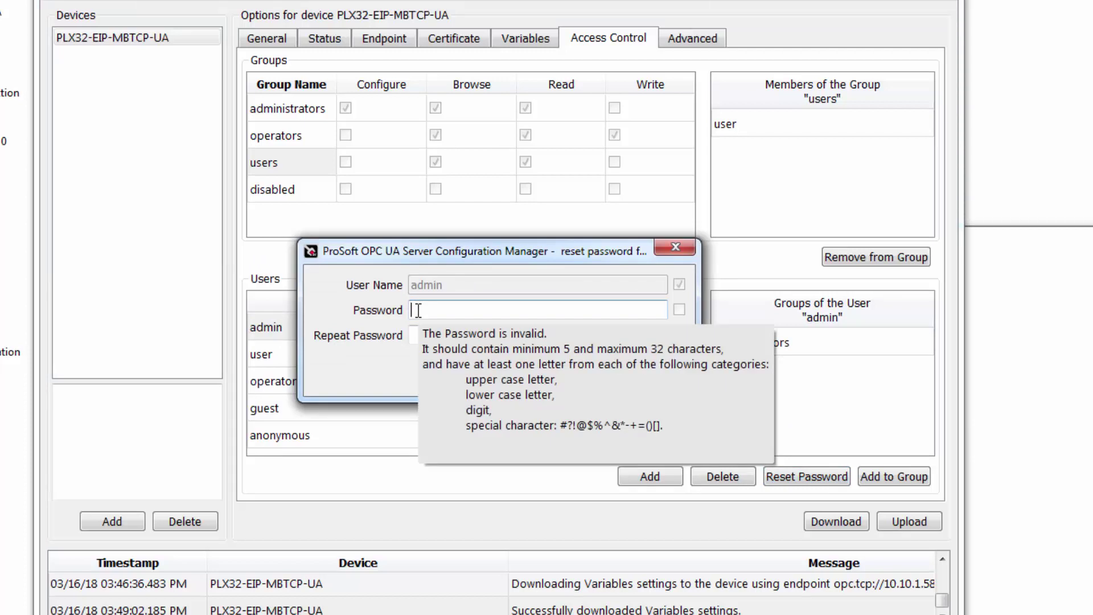
text(P)
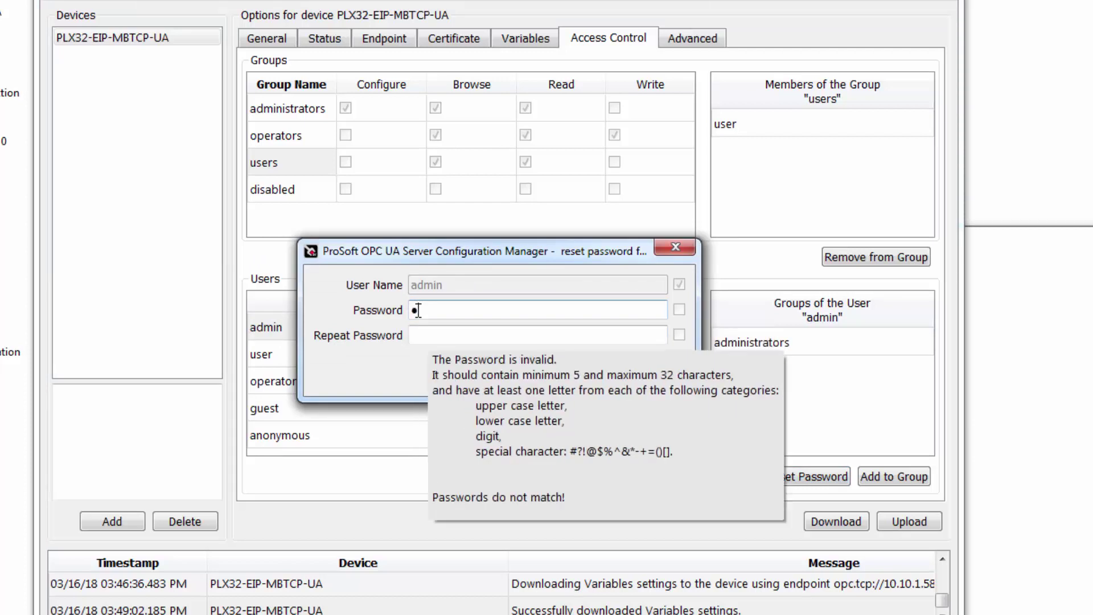
text(as••••)
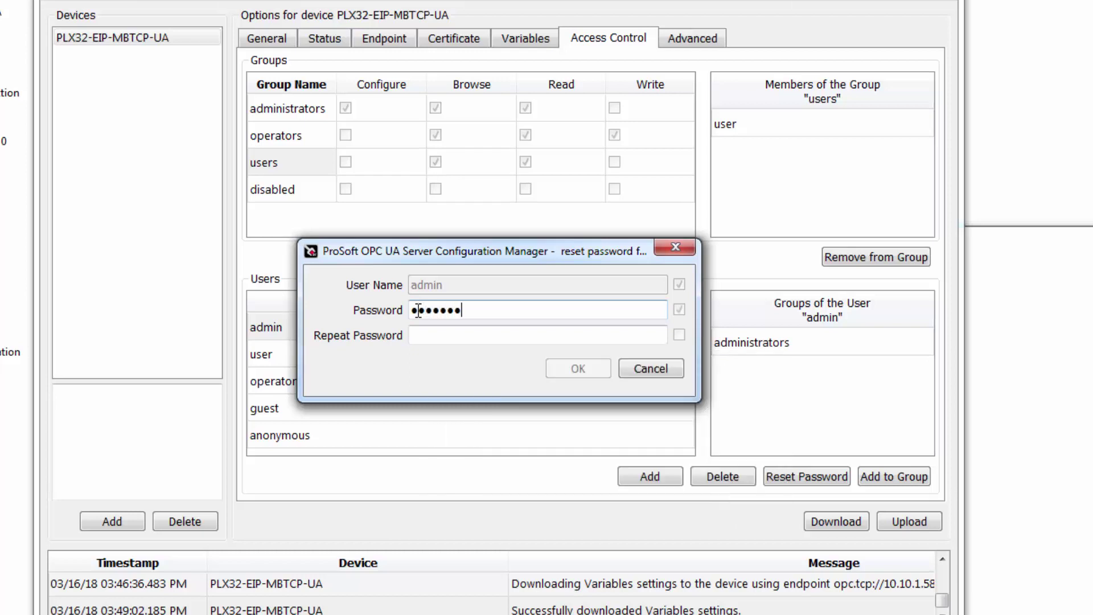
click(430, 336)
text(Password)
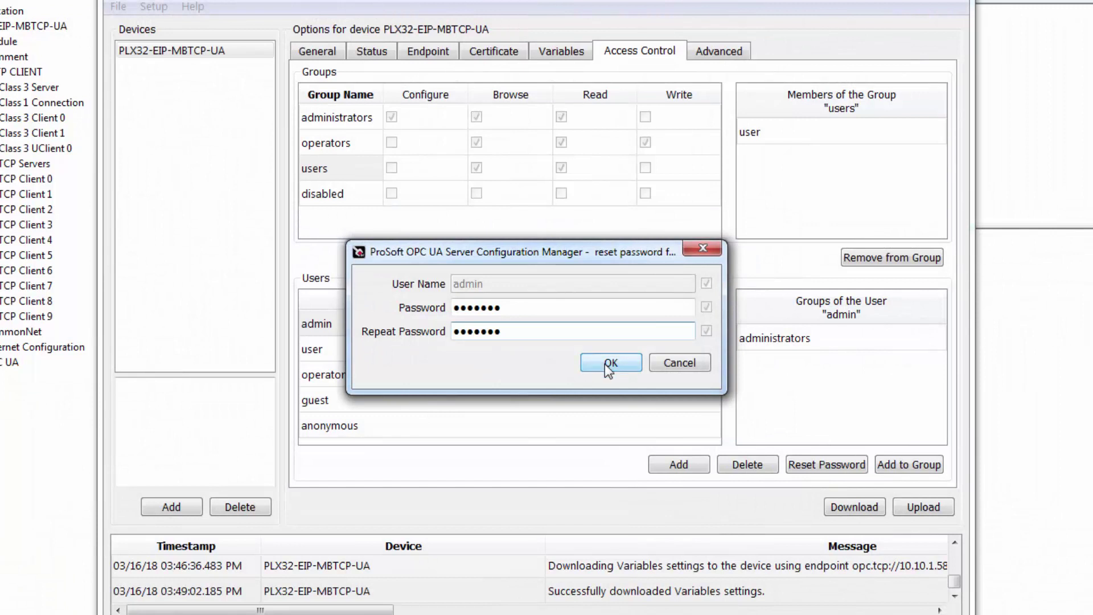
click(579, 369)
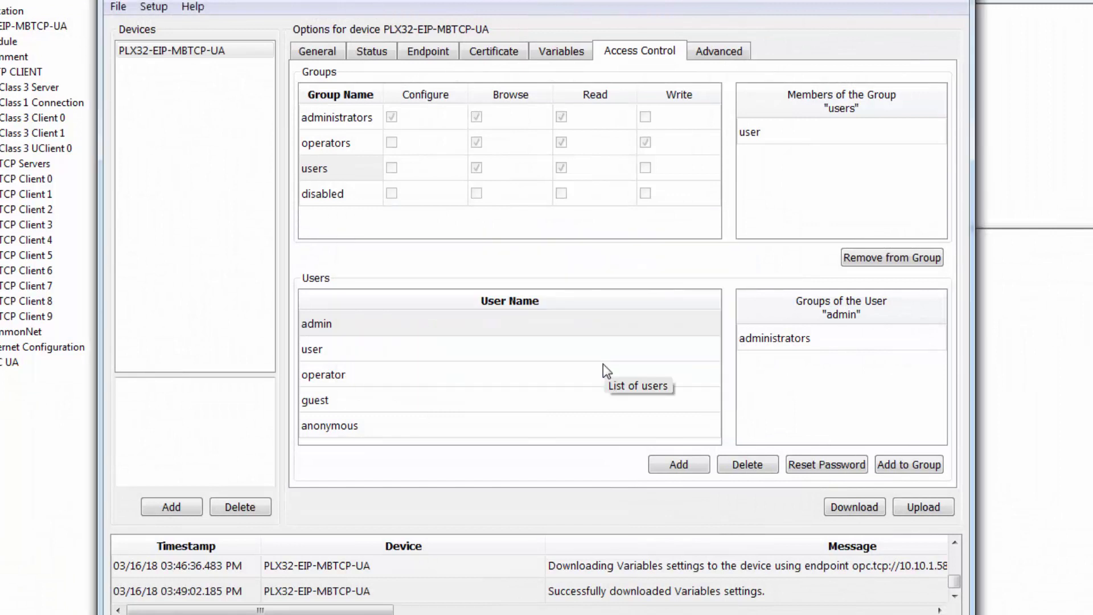
Add the anonymous user to the operators group.
click(352, 424)
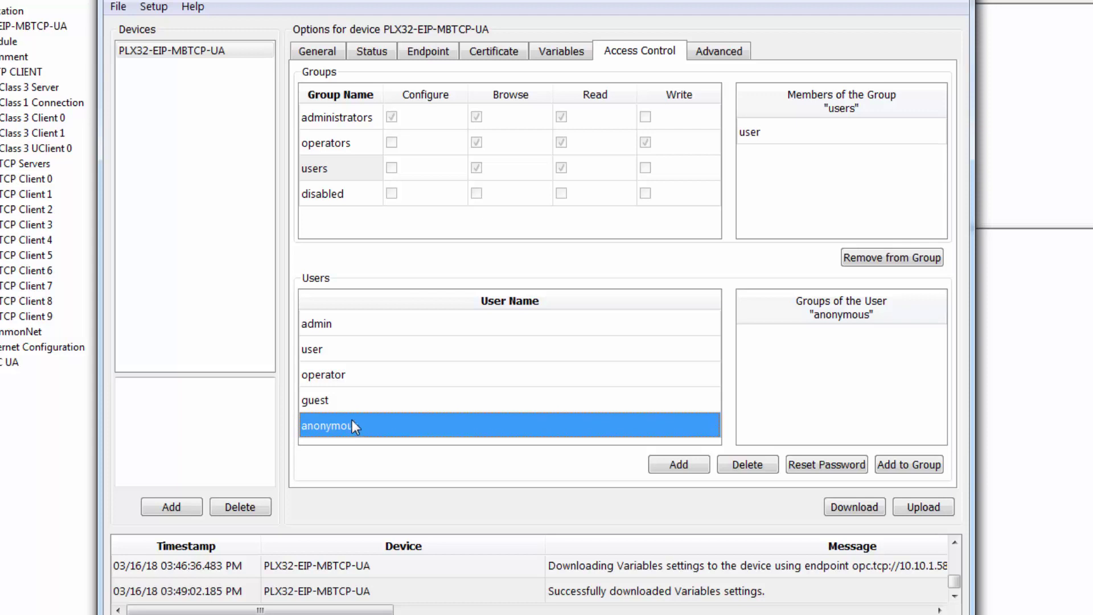
click(340, 144)
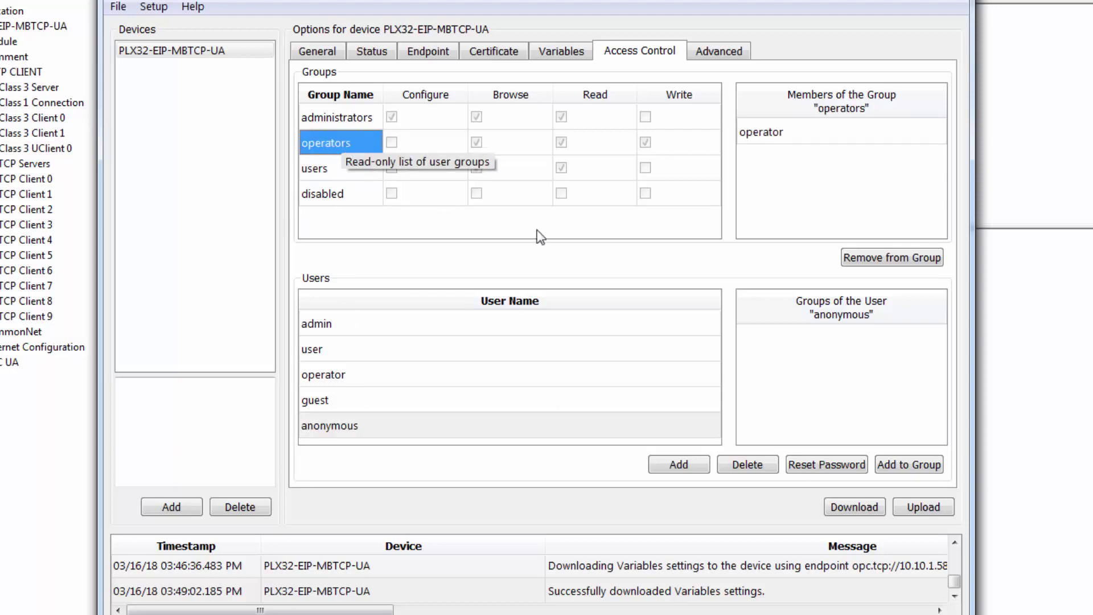
click(926, 470)
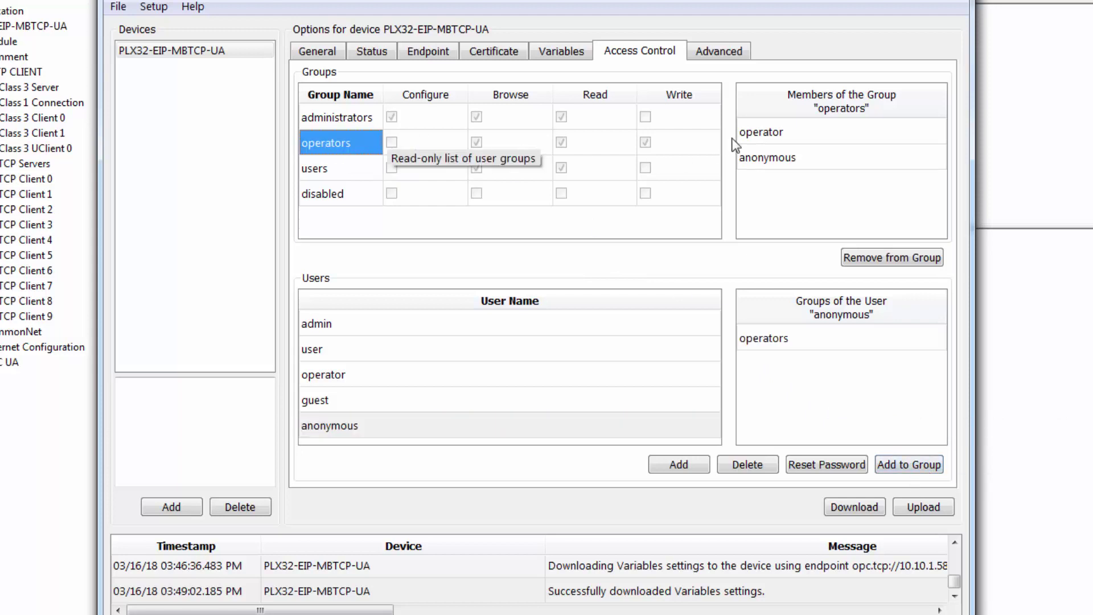
Remove operator from the operators group and user from the users group.
click(757, 135)
click(880, 260)
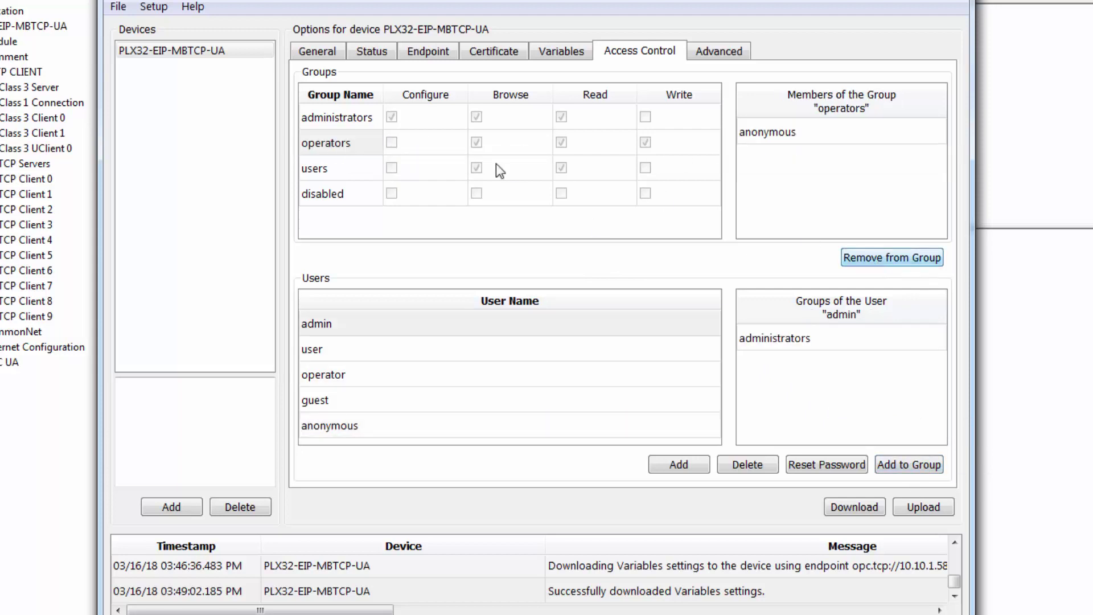
click(319, 168)
click(753, 135)
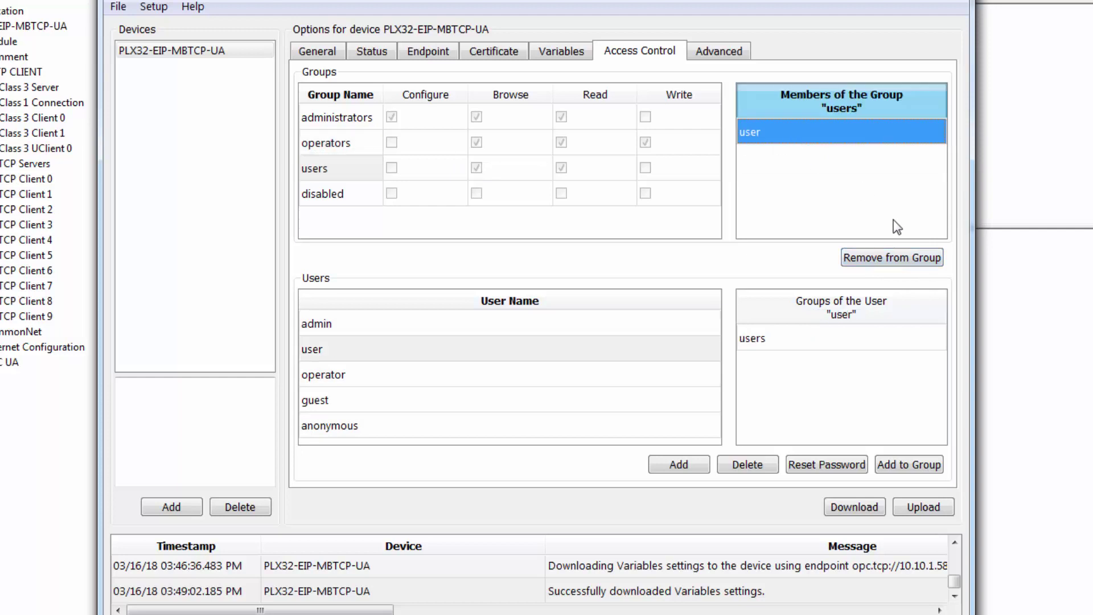
click(880, 256)
Add the user and operator accounts to the disabled group.
click(321, 350)
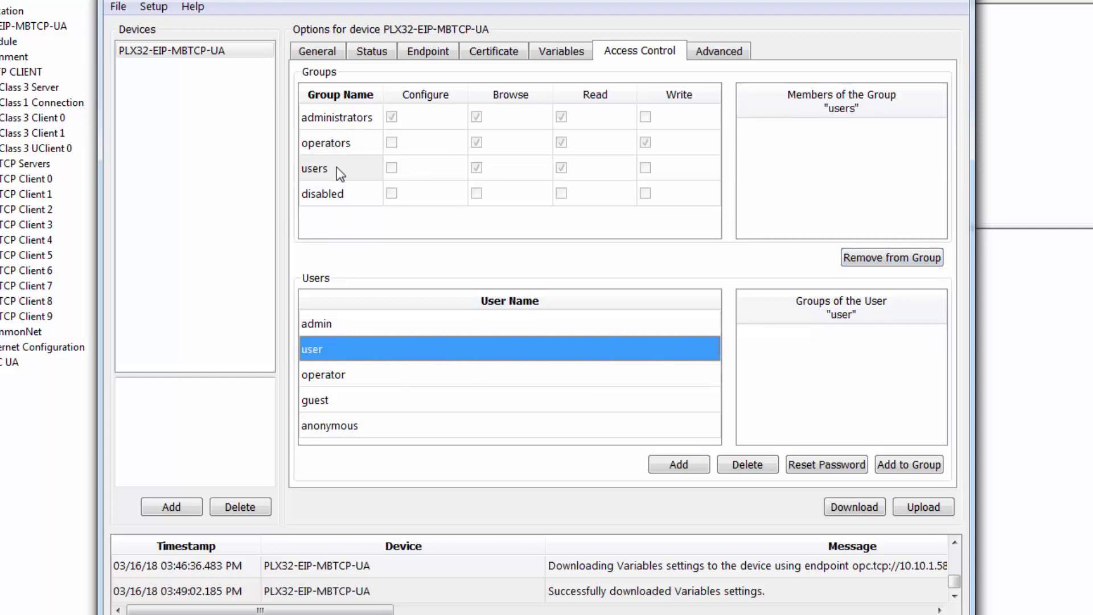
click(342, 198)
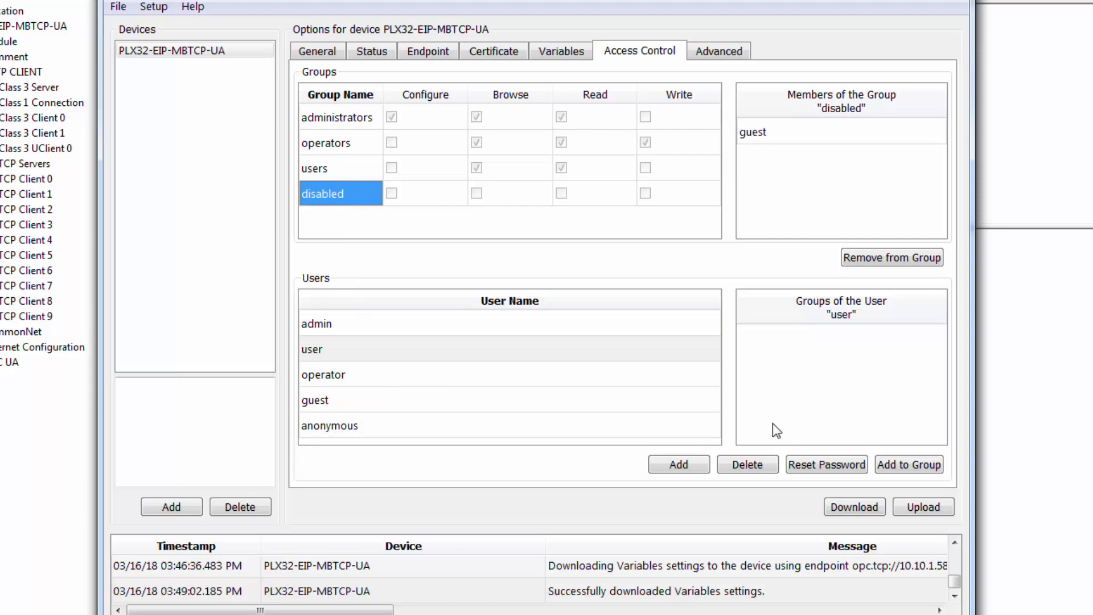
click(917, 468)
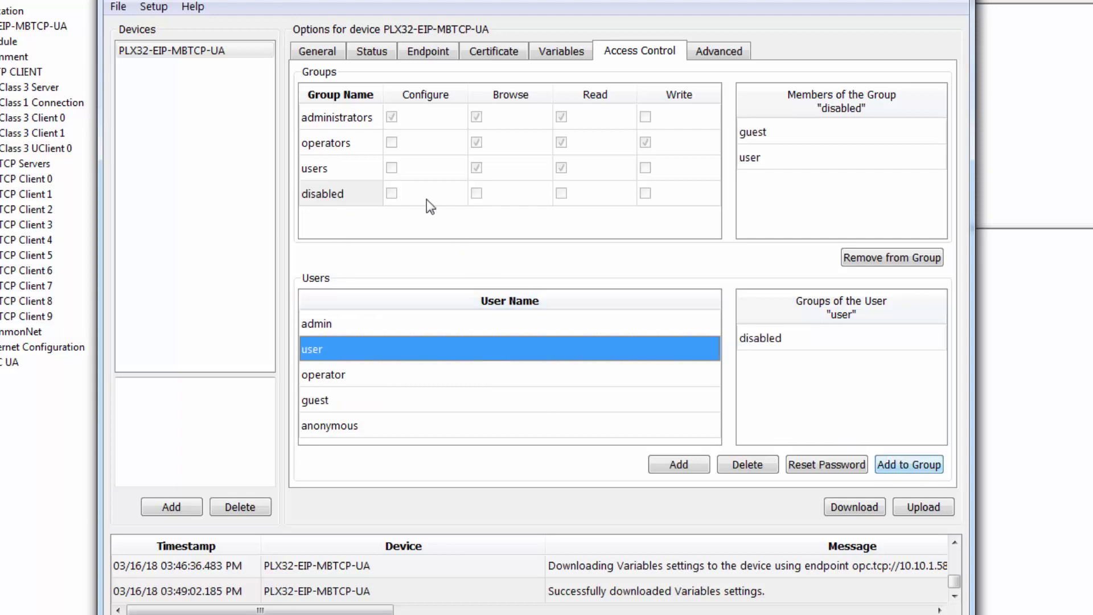
click(342, 376)
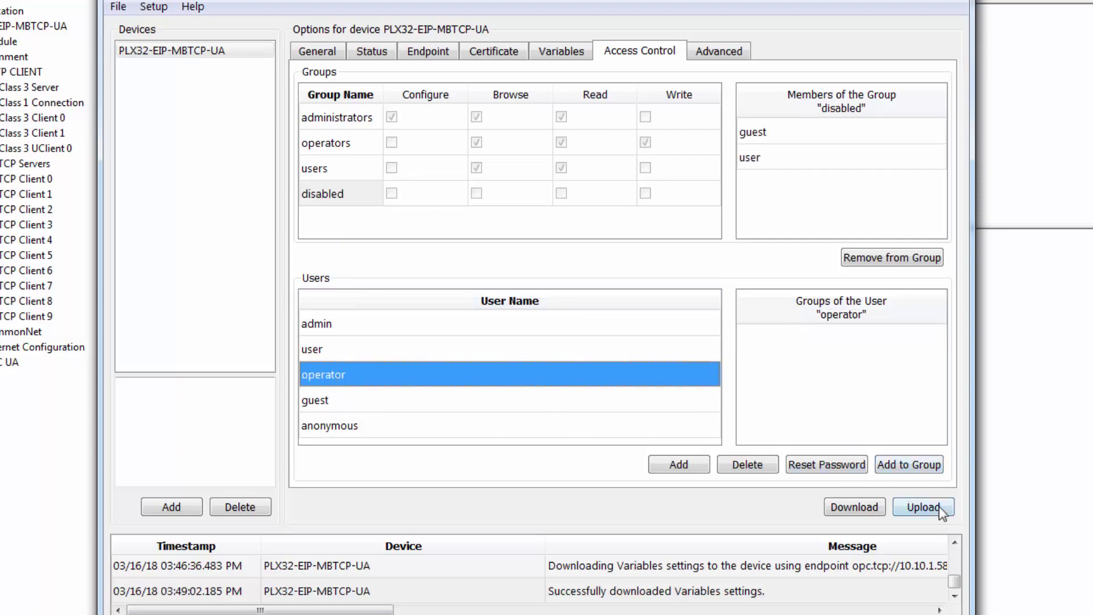
click(905, 468)
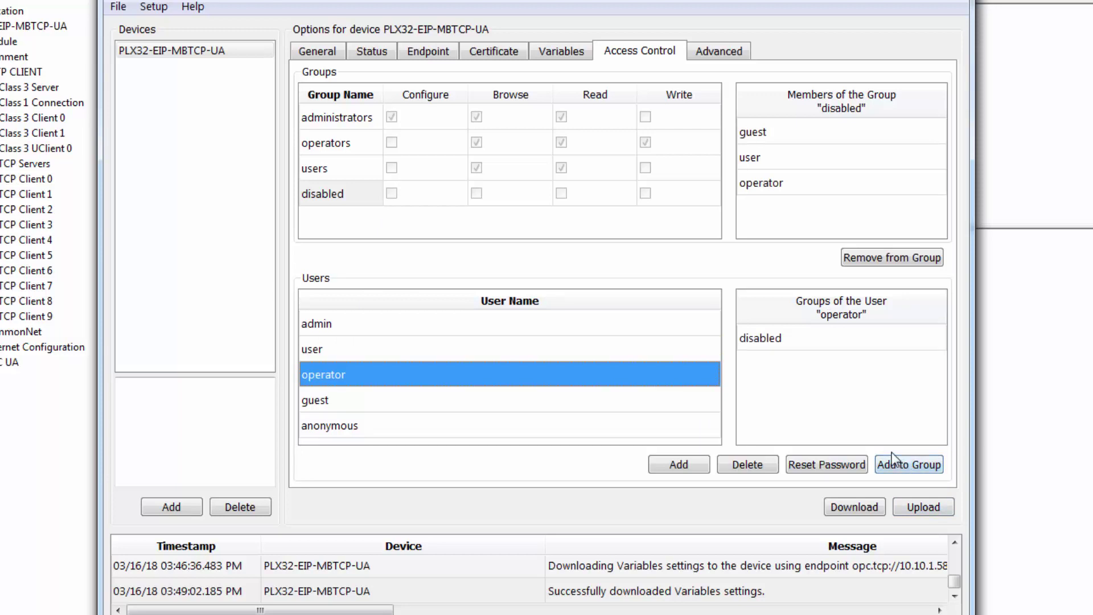
Download the access control settings to PLX32-EIP-MBTCP-UA, ignoring the default-password warning.
click(849, 505)
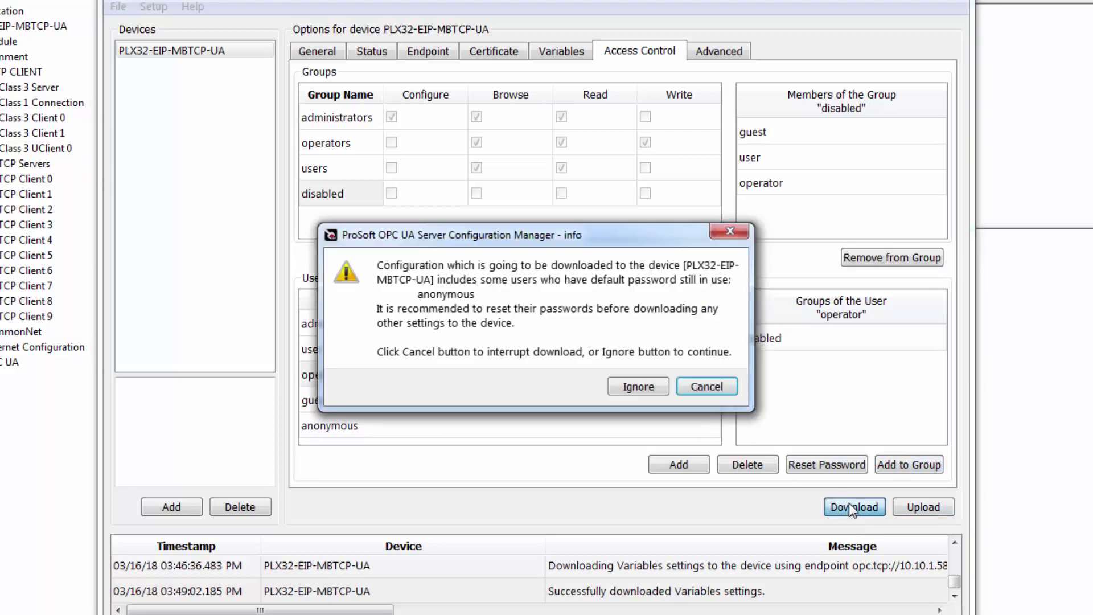
click(638, 387)
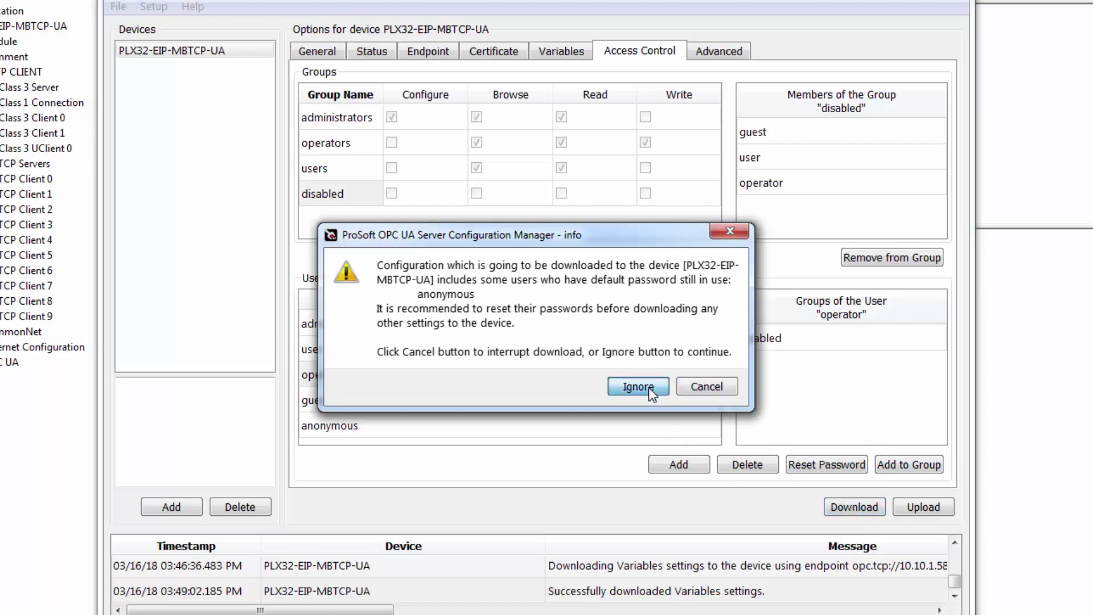
click(642, 357)
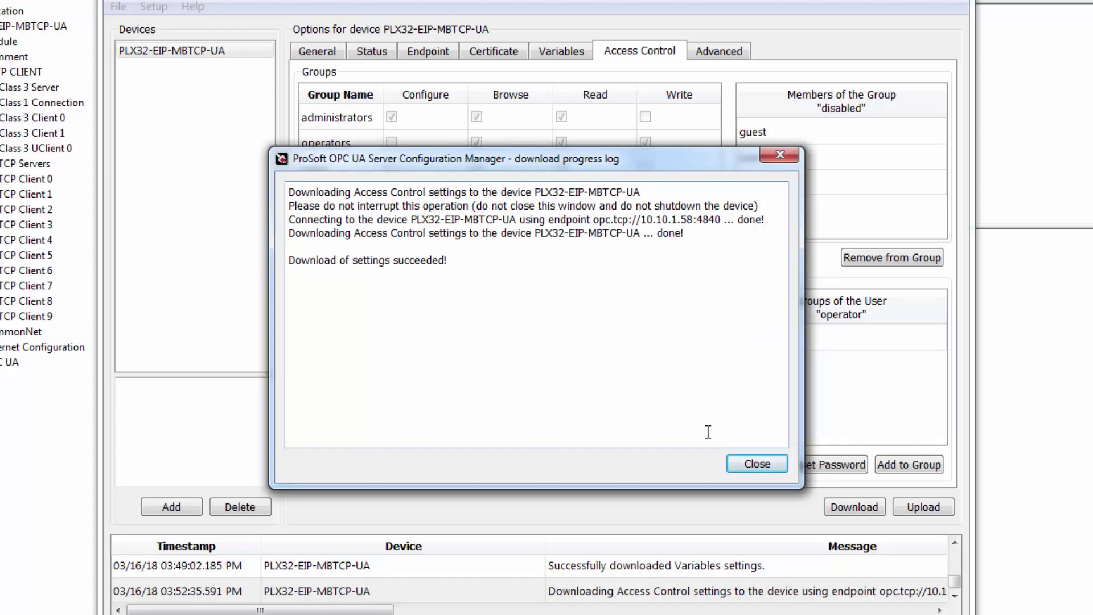
click(748, 465)
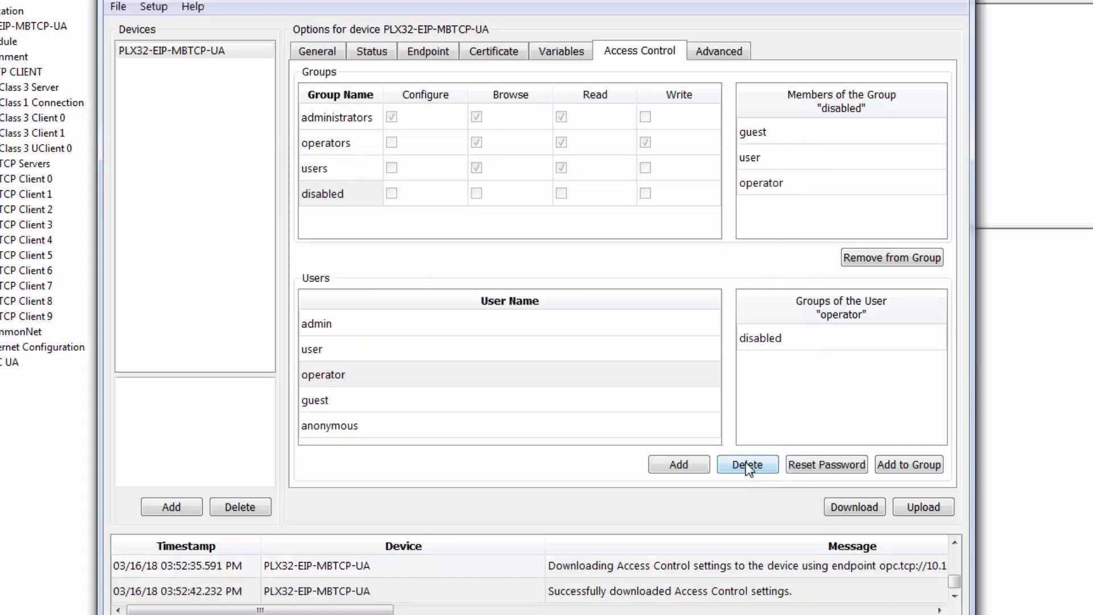
Reconnect to the gateway's Status view as administrator with the new password, then use the File menu.
click(365, 56)
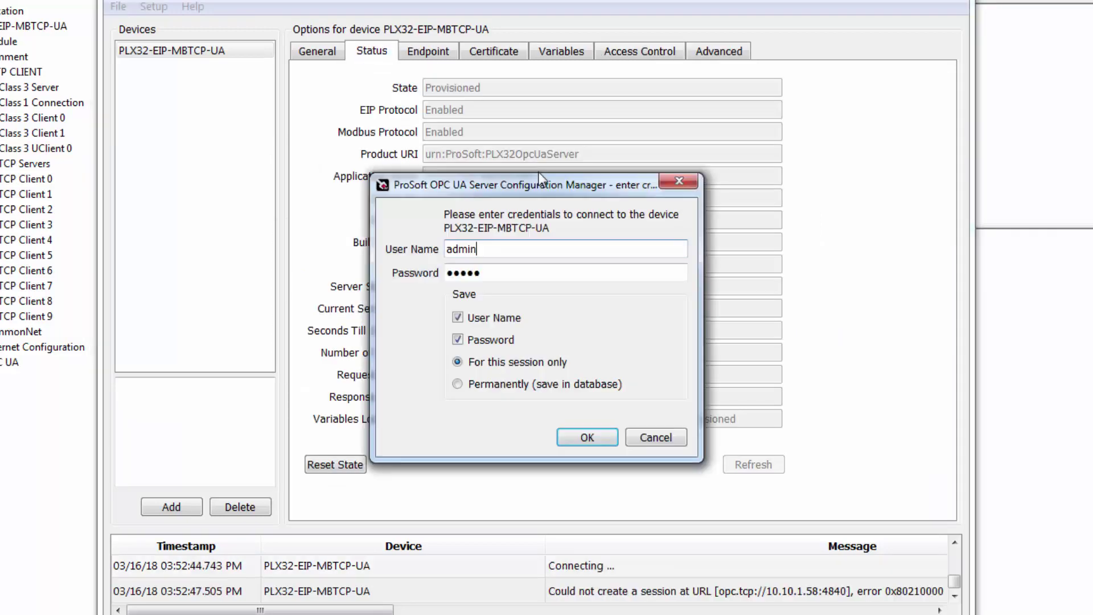
drag(491, 273, 430, 270)
text(p)
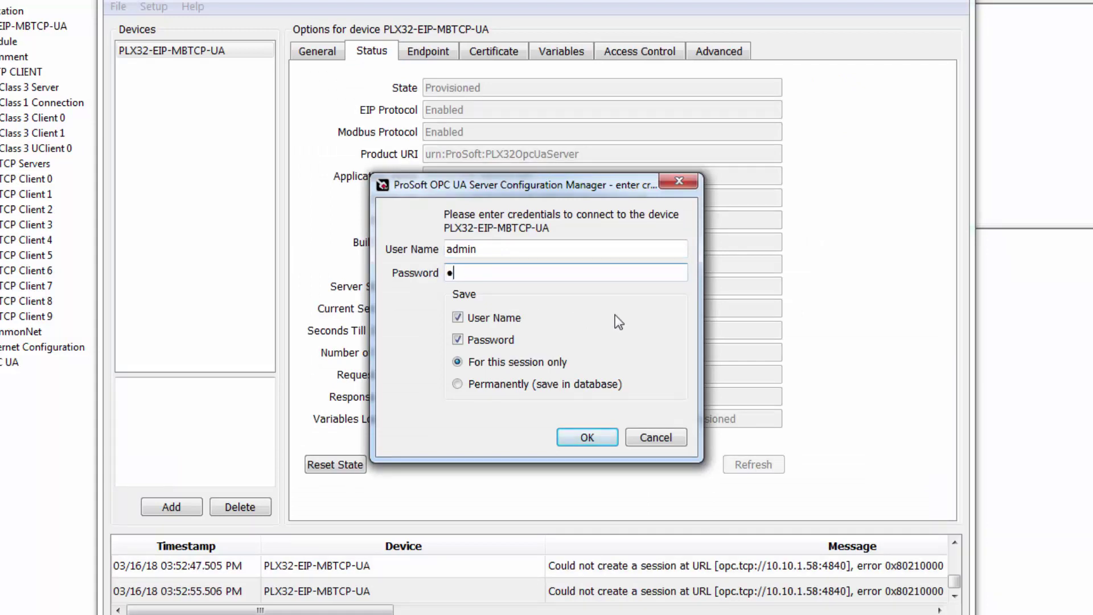
text(assword)
key(Return)
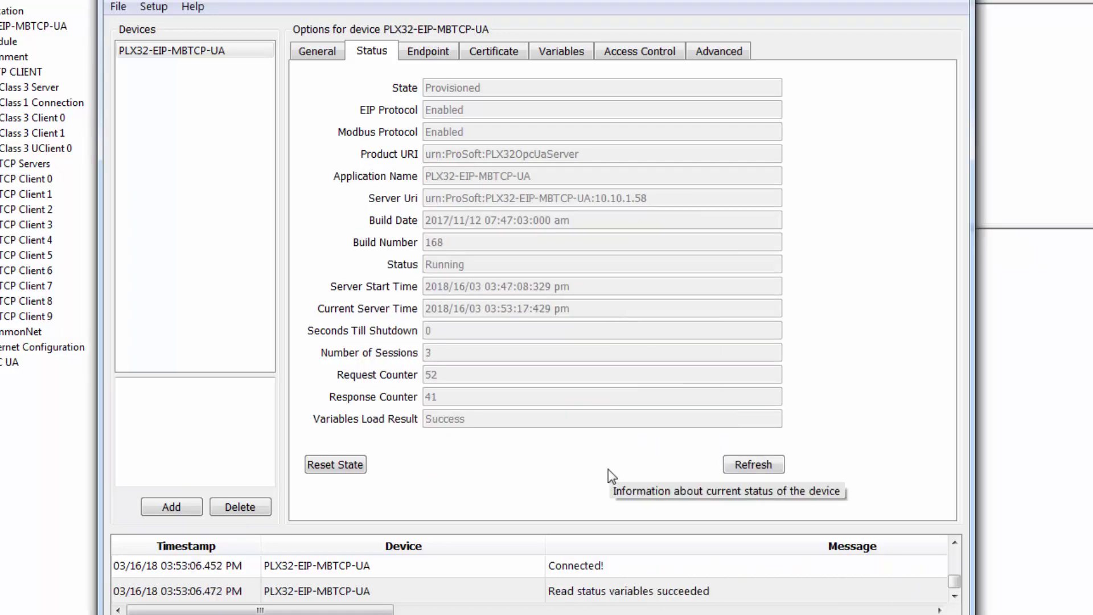
click(119, 7)
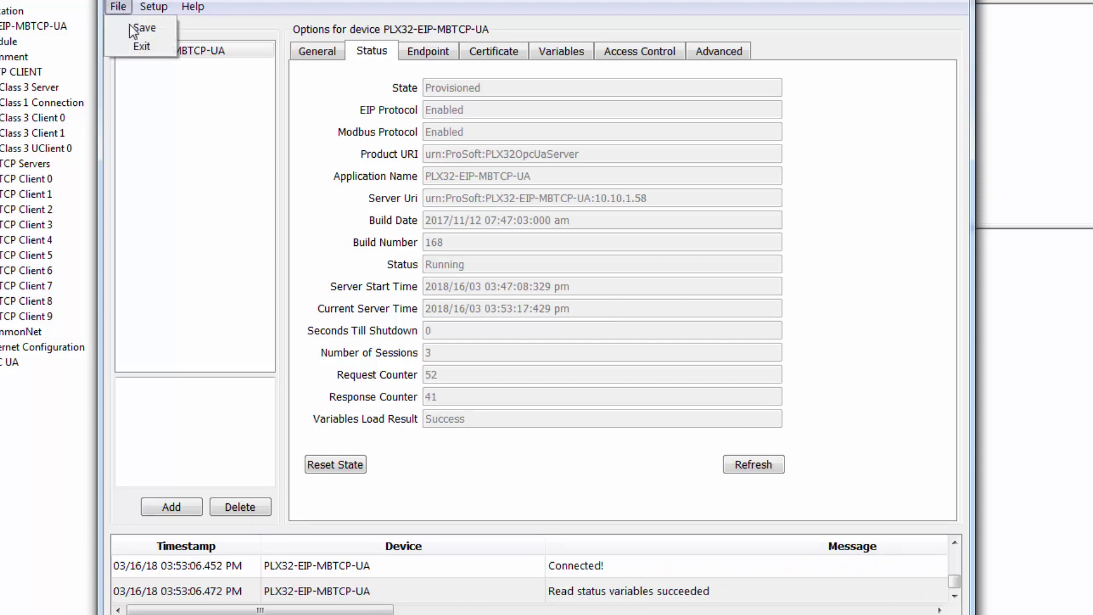
click(146, 32)
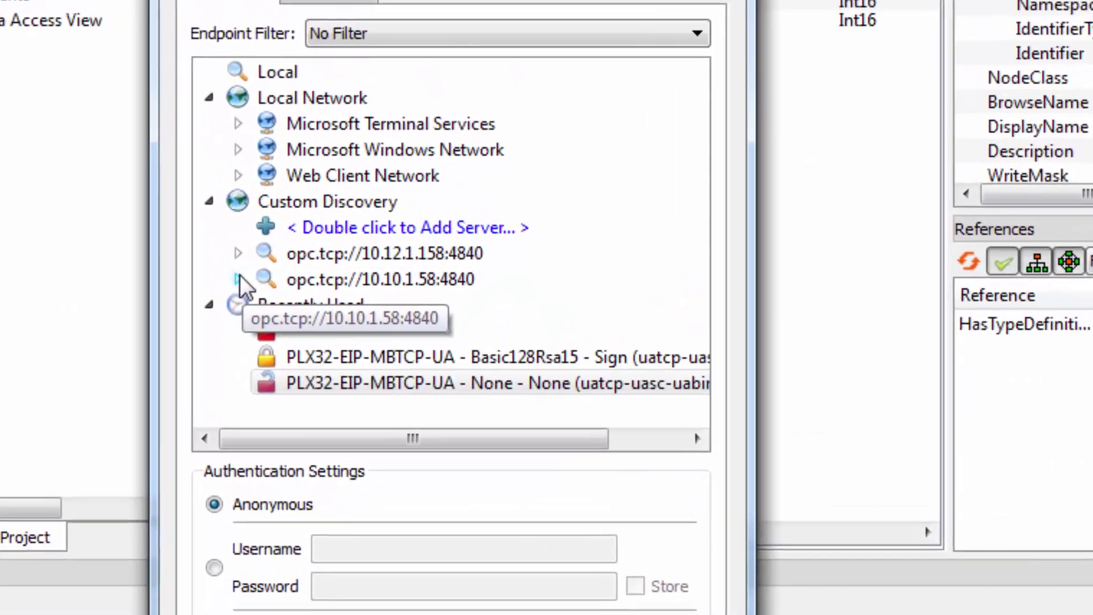
Expand opc.tcp://10.10.1.58:4840 and PLX32-EIP-MBTCP-UA, then select the None - None endpoint.
click(356, 274)
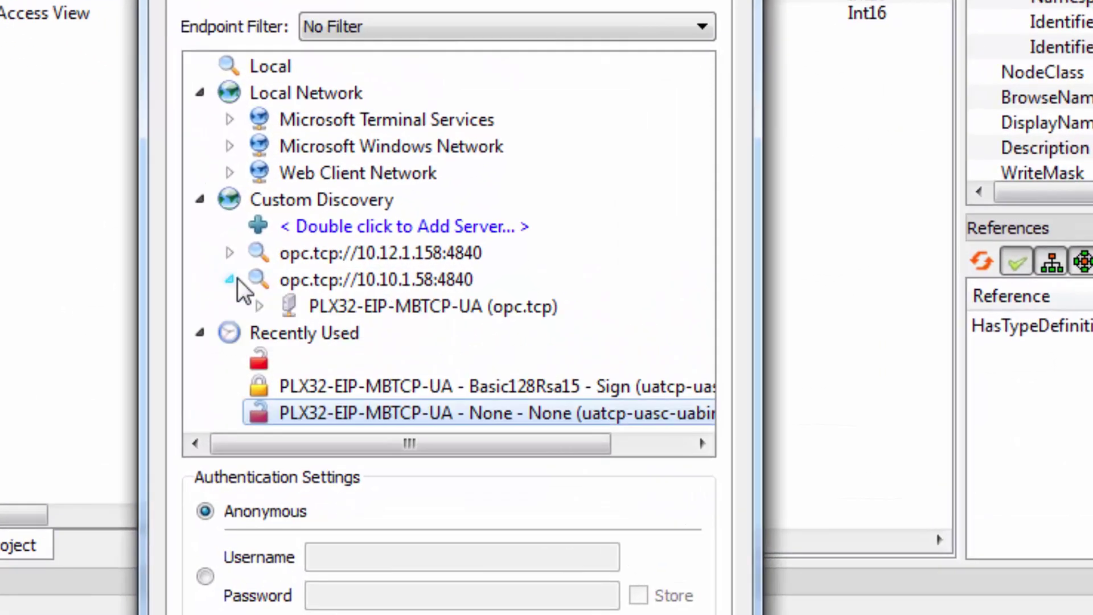
click(259, 307)
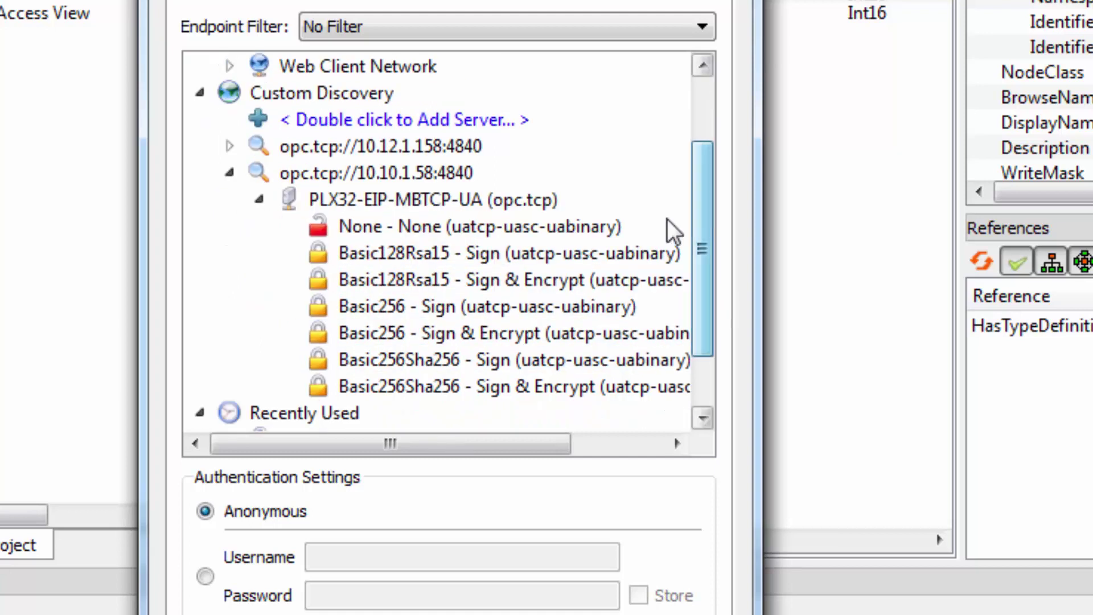
click(676, 235)
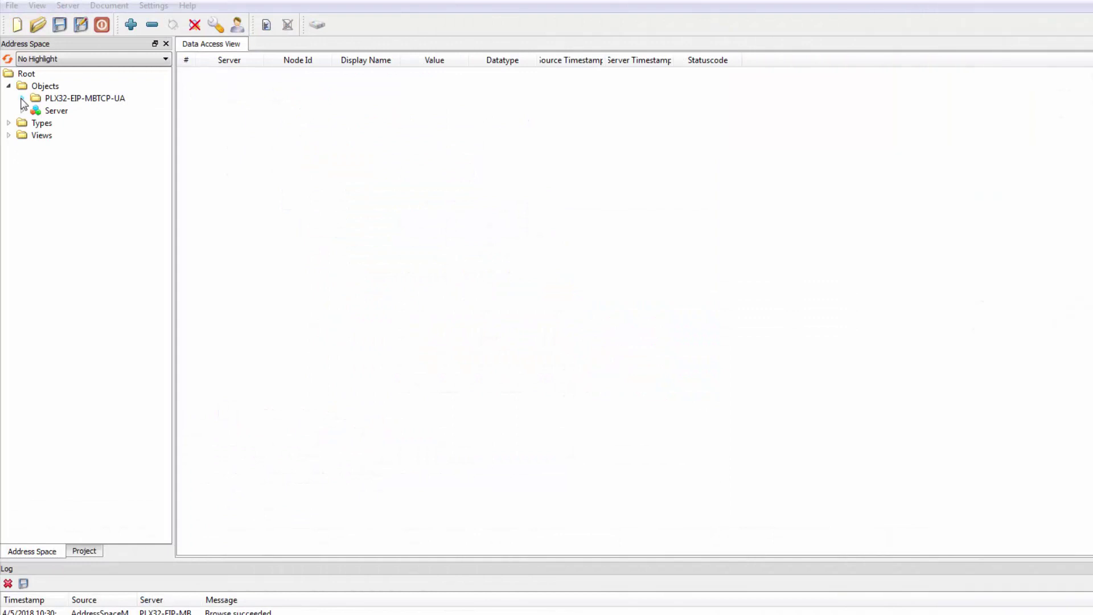
Expand PLX32-EIP-MBTCP-UA > TrainingTags and add MyTags_01 through MyTags_05 to the Data Access View.
click(22, 98)
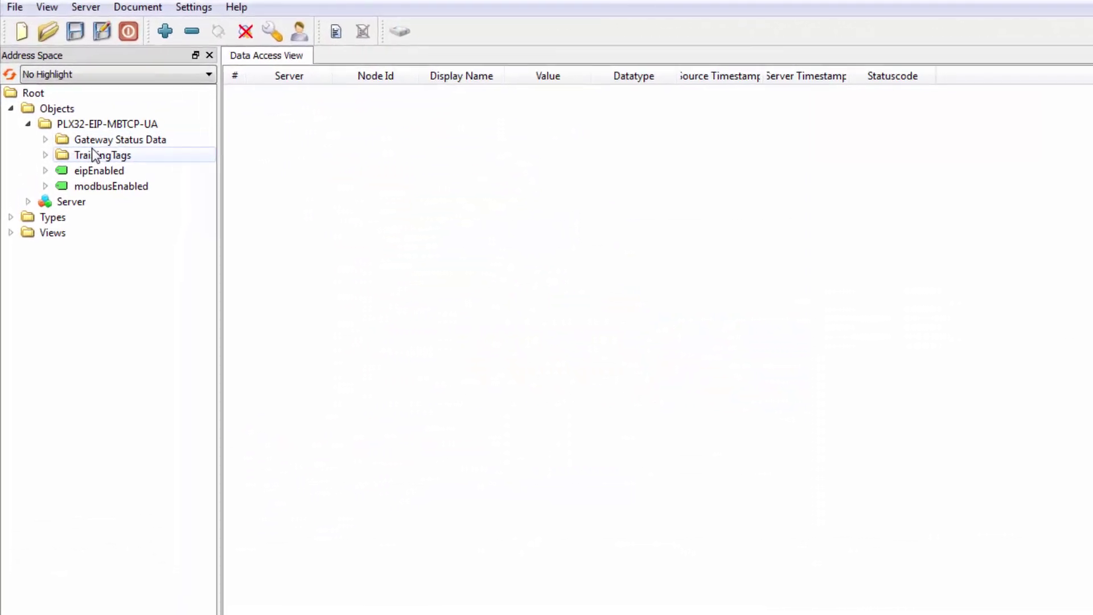
click(50, 174)
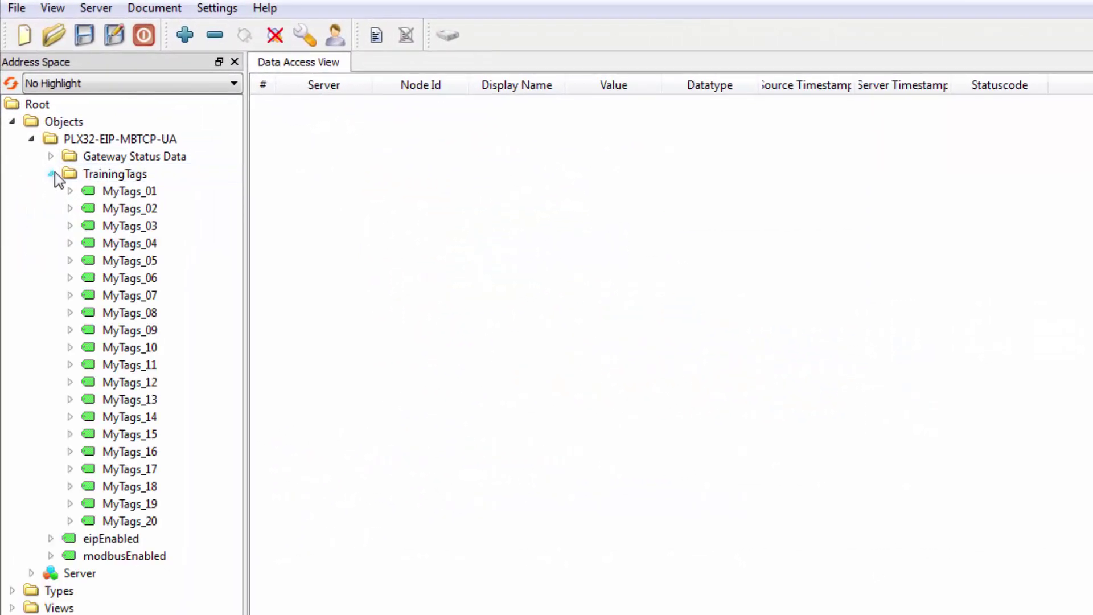
click(132, 195)
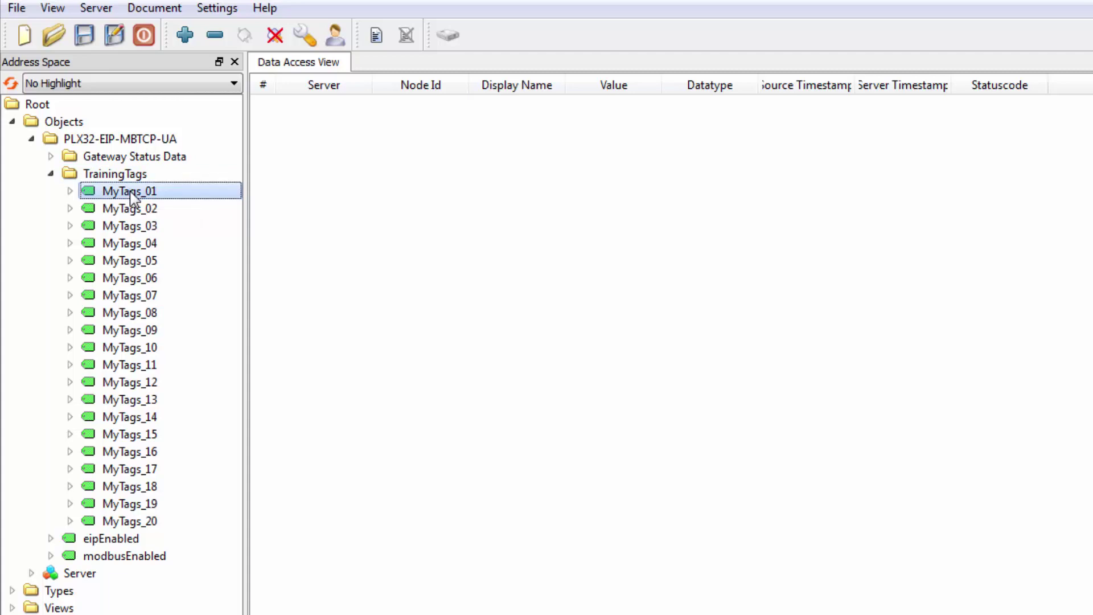
drag(132, 195, 689, 193)
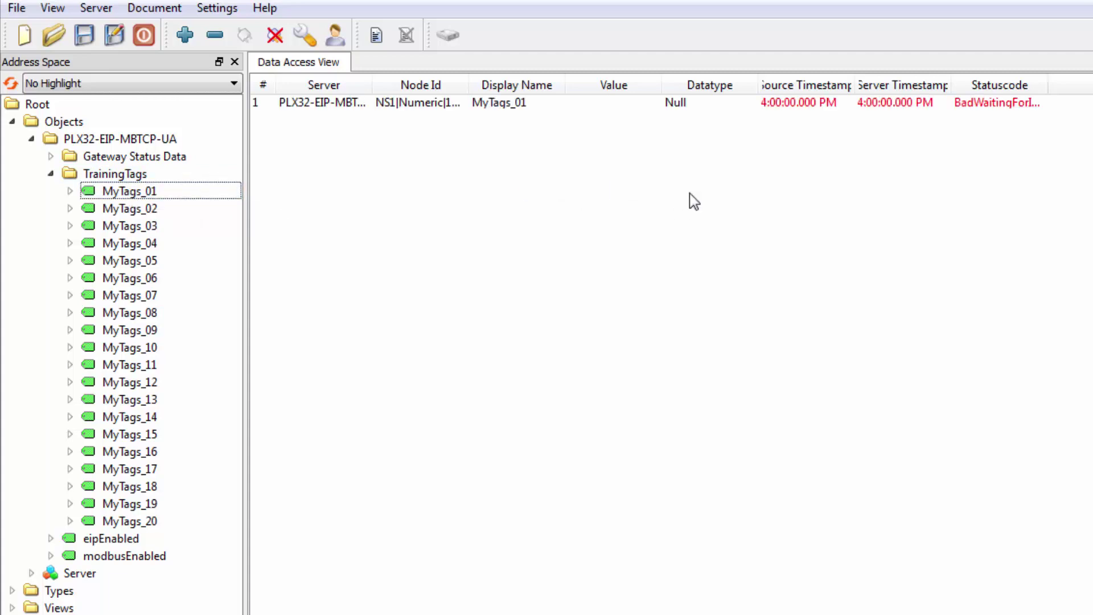
drag(139, 214, 623, 192)
drag(128, 226, 532, 214)
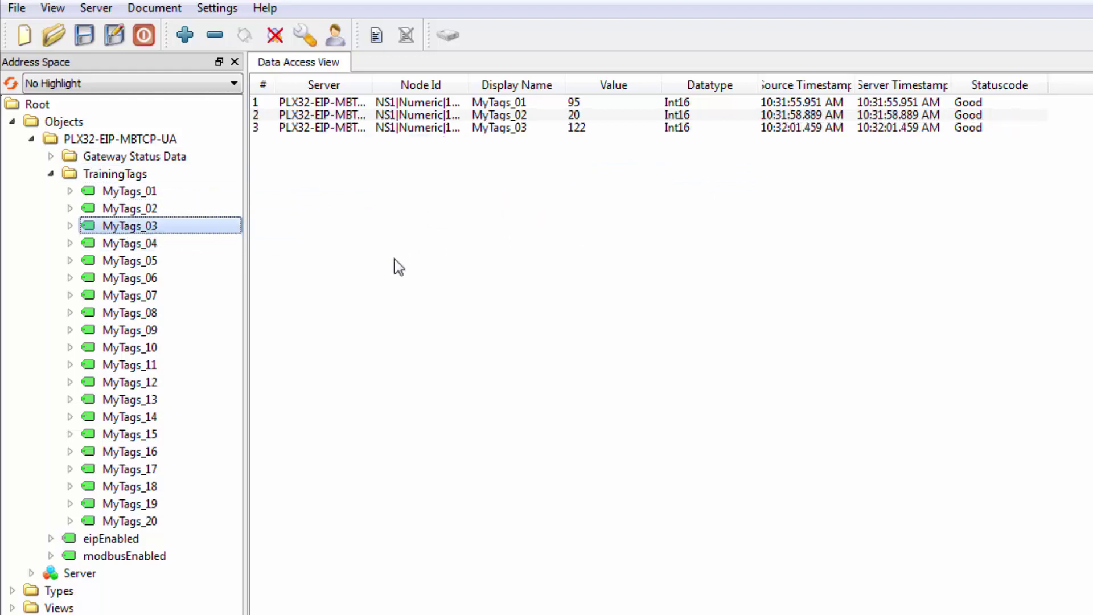
drag(131, 244, 523, 222)
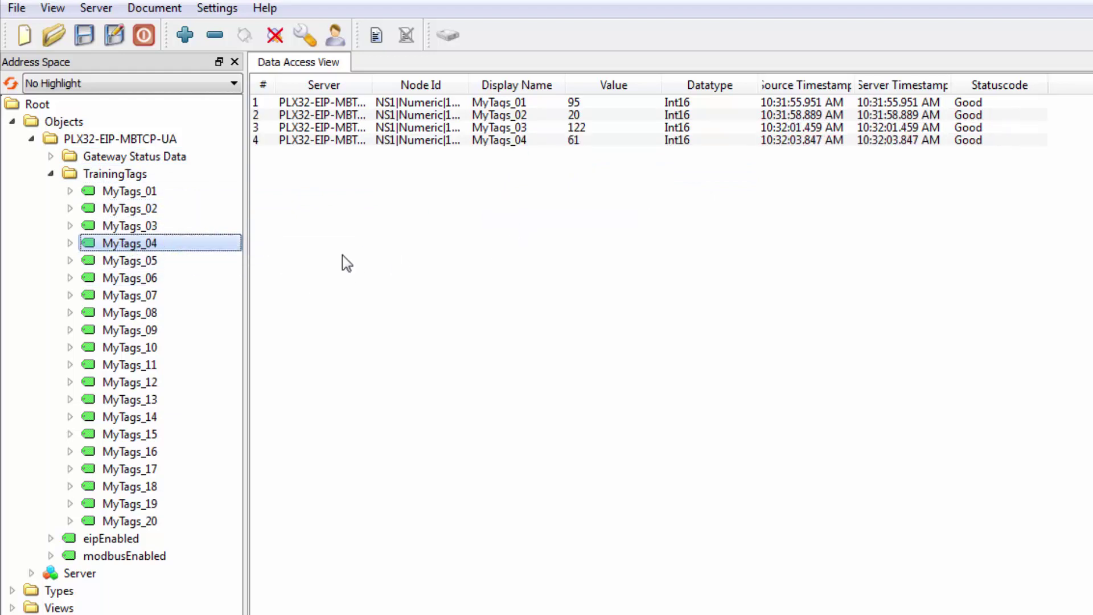
drag(122, 262, 511, 221)
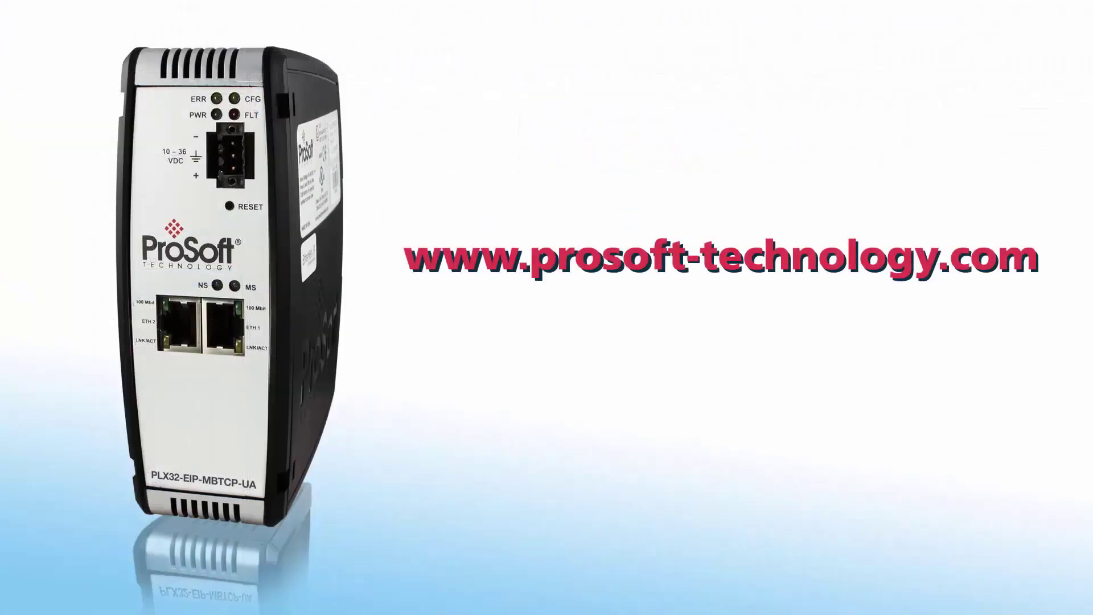